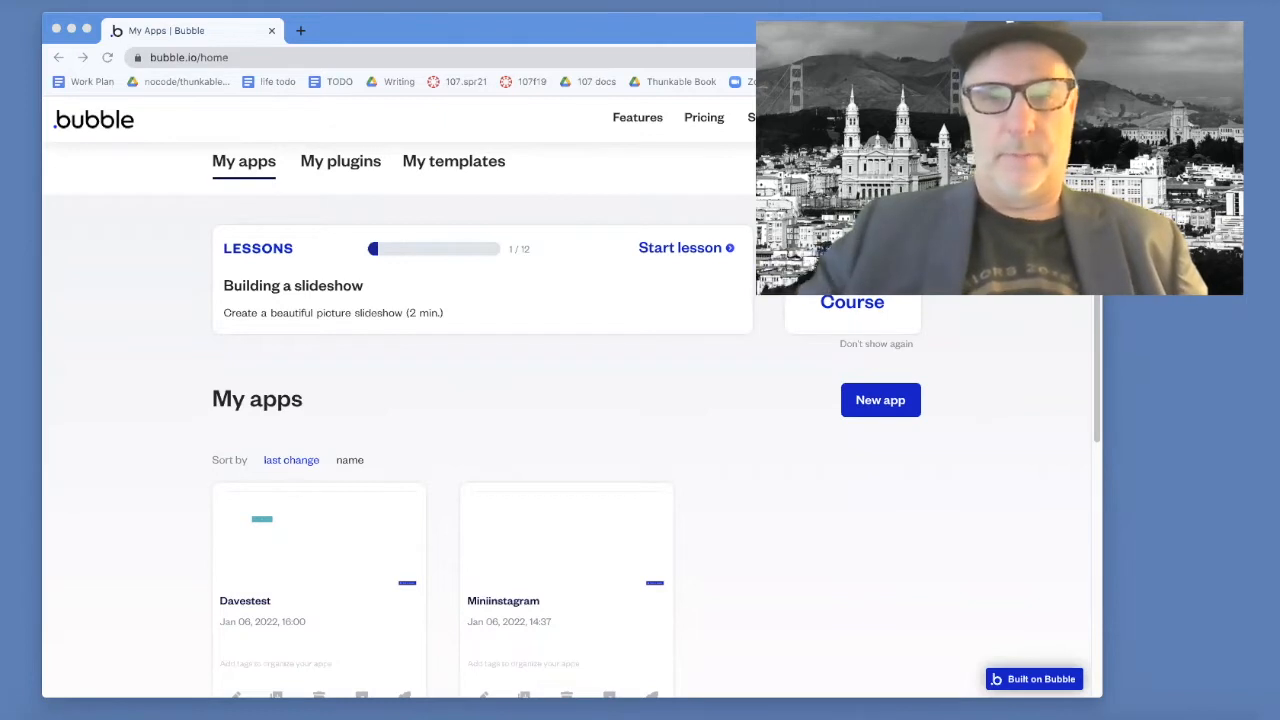
Create a new app named DavesInsta of kind Other, external or customer-facing, with the goal Test out a business idea
left_click(878, 400)
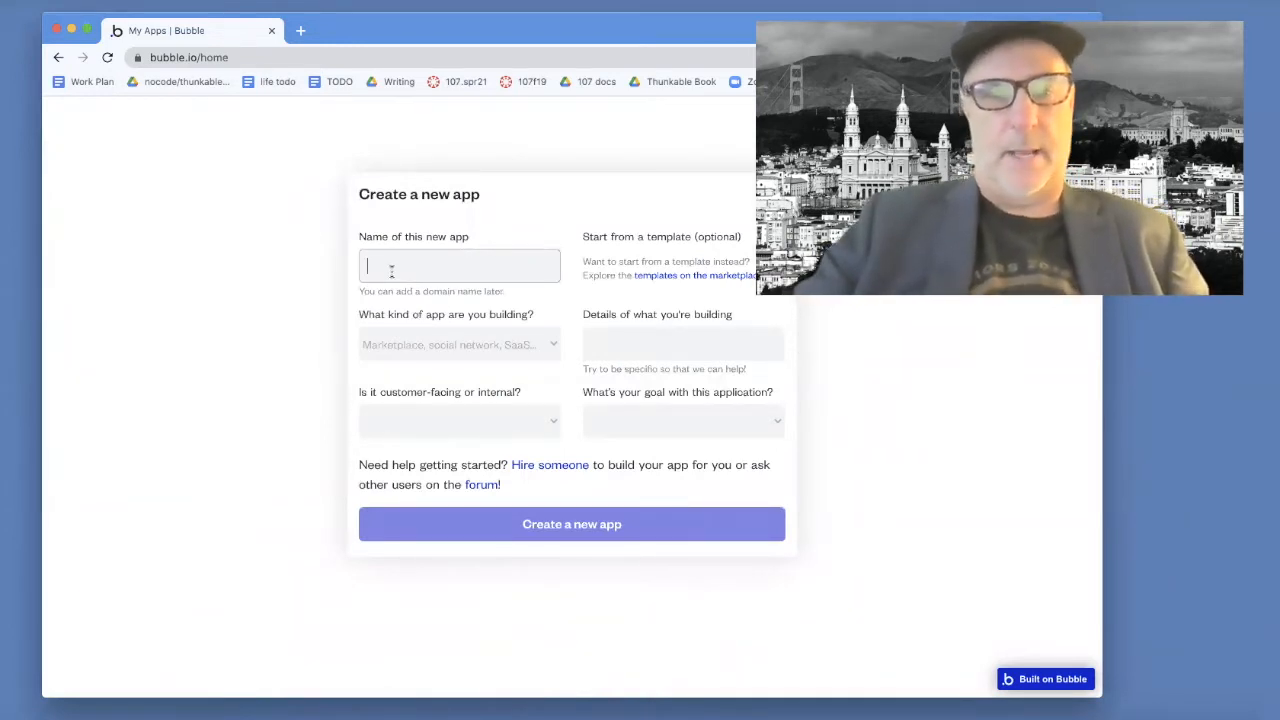
type("D")
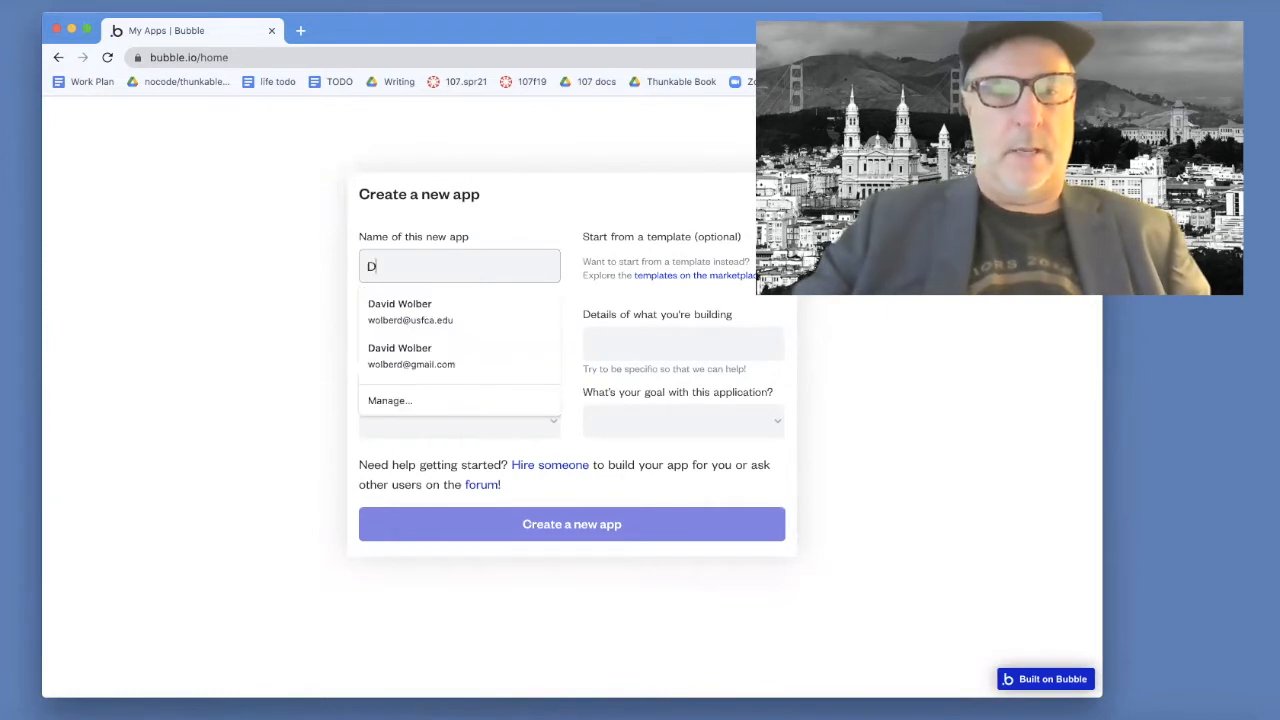
type("avesInsta")
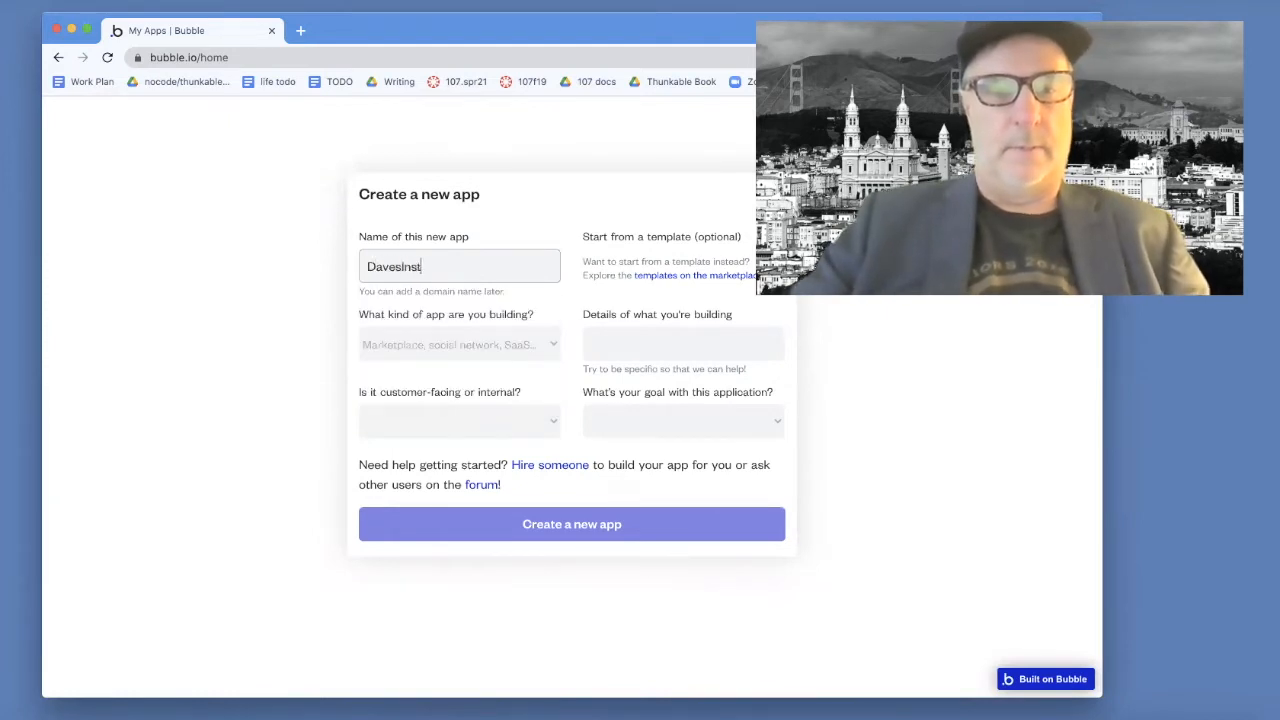
left_click(444, 360)
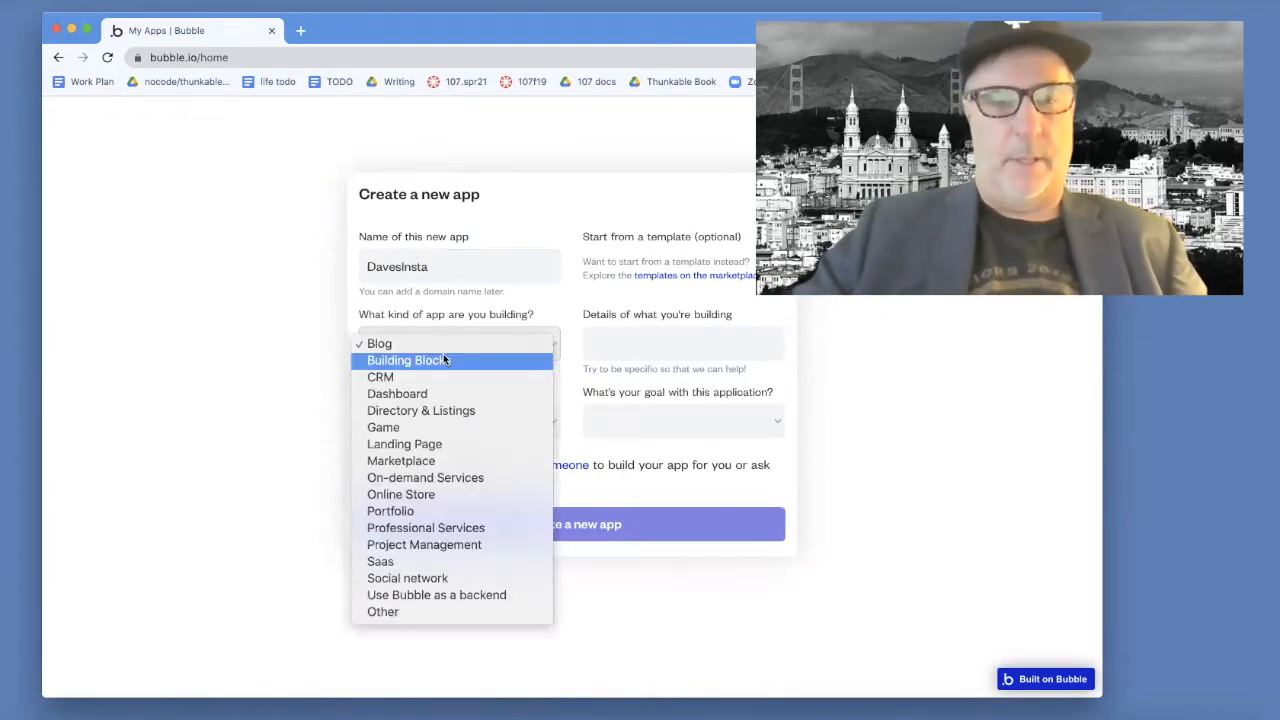
left_click(438, 606)
left_click(457, 423)
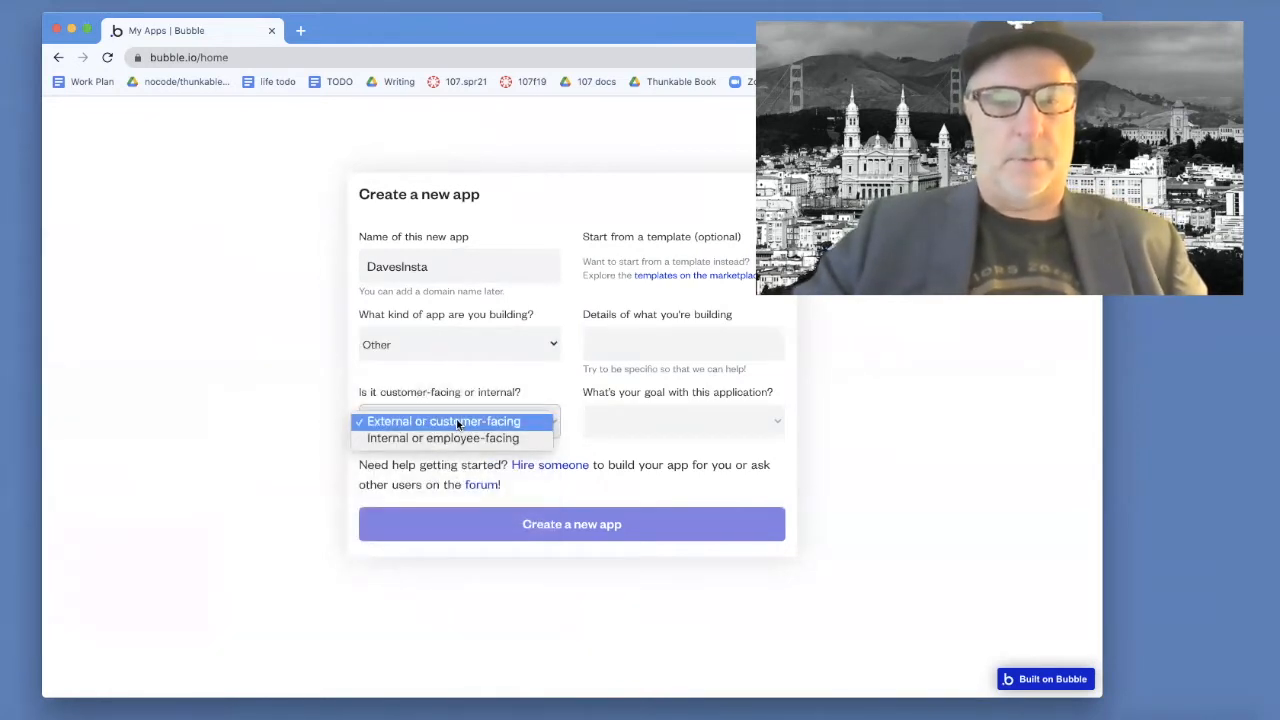
left_click(457, 422)
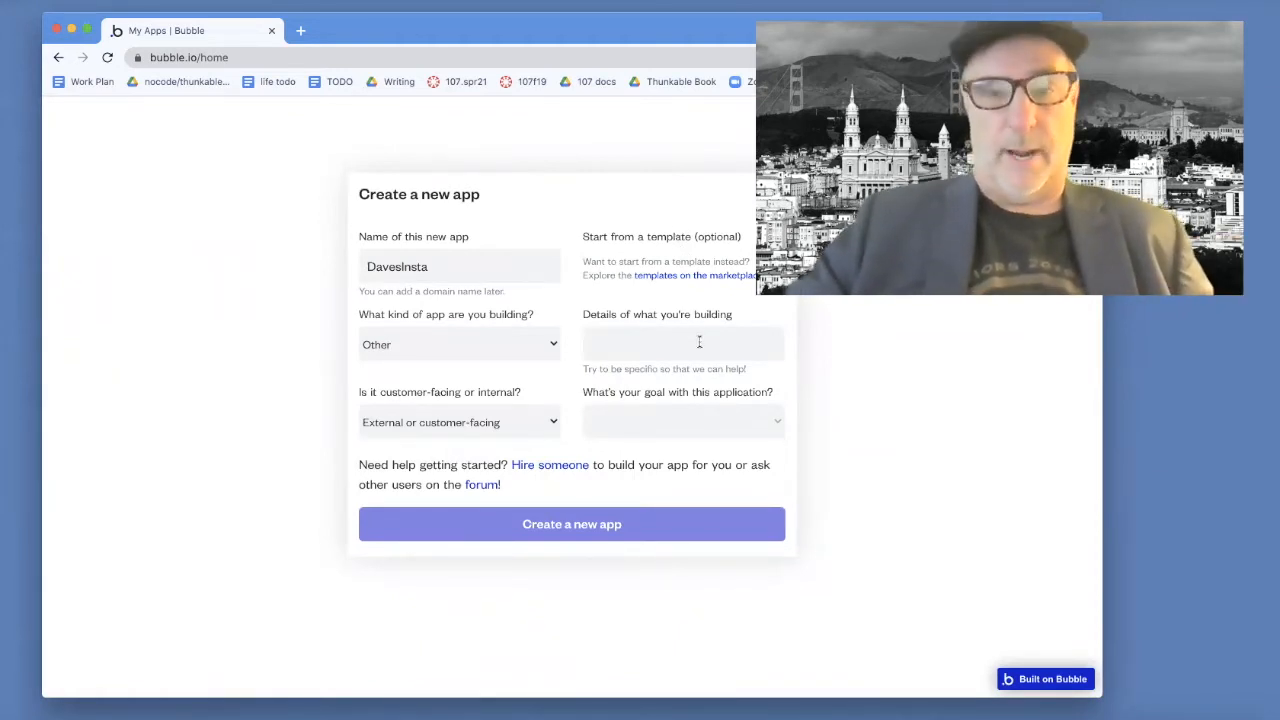
left_click(677, 421)
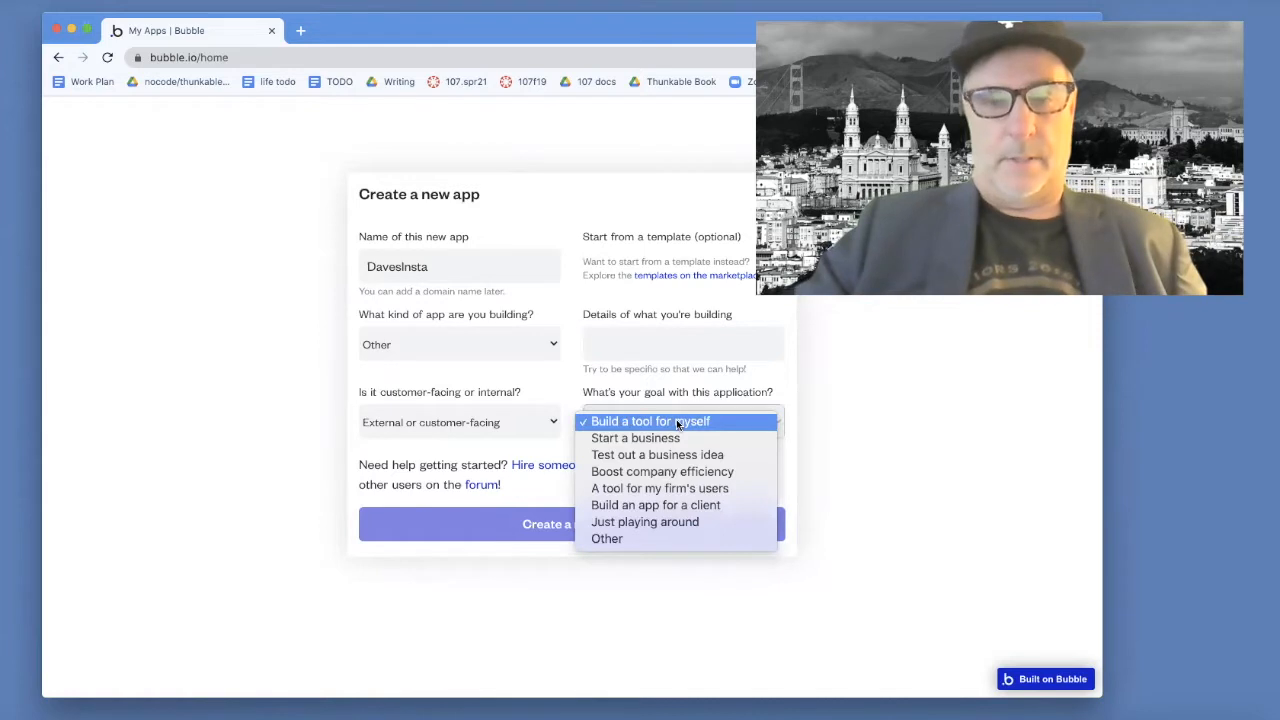
left_click(672, 452)
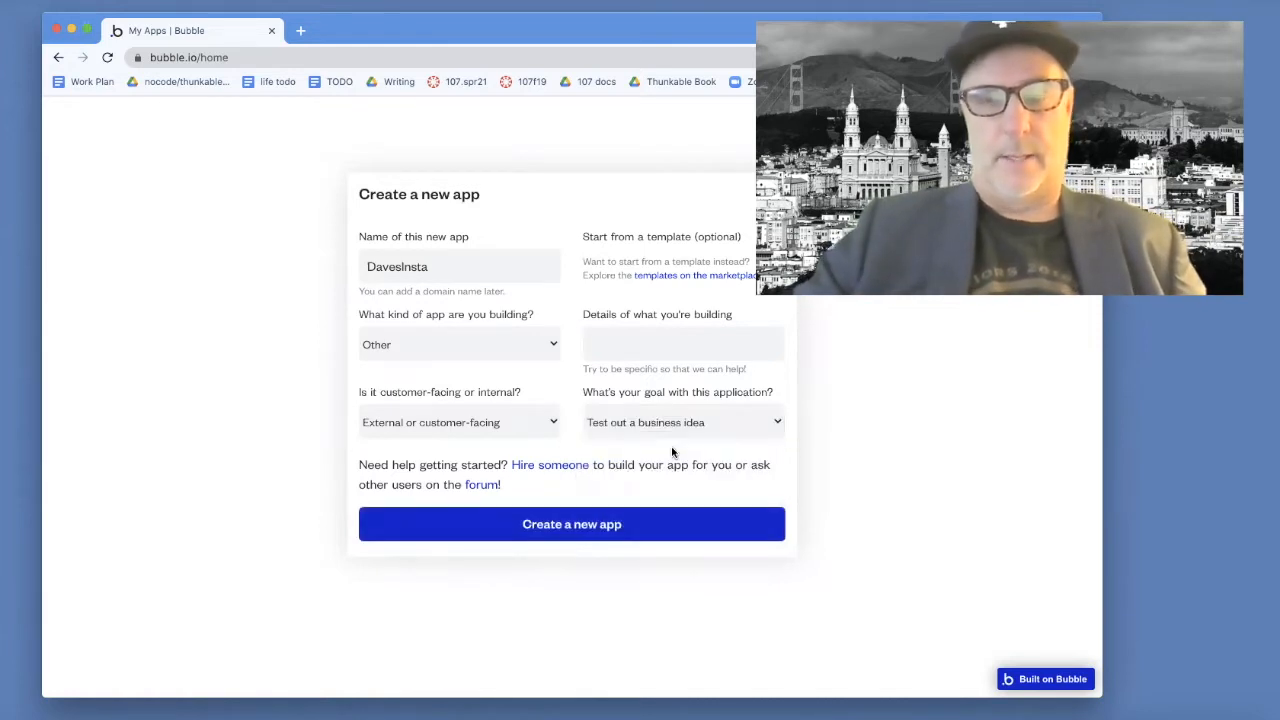
left_click(592, 532)
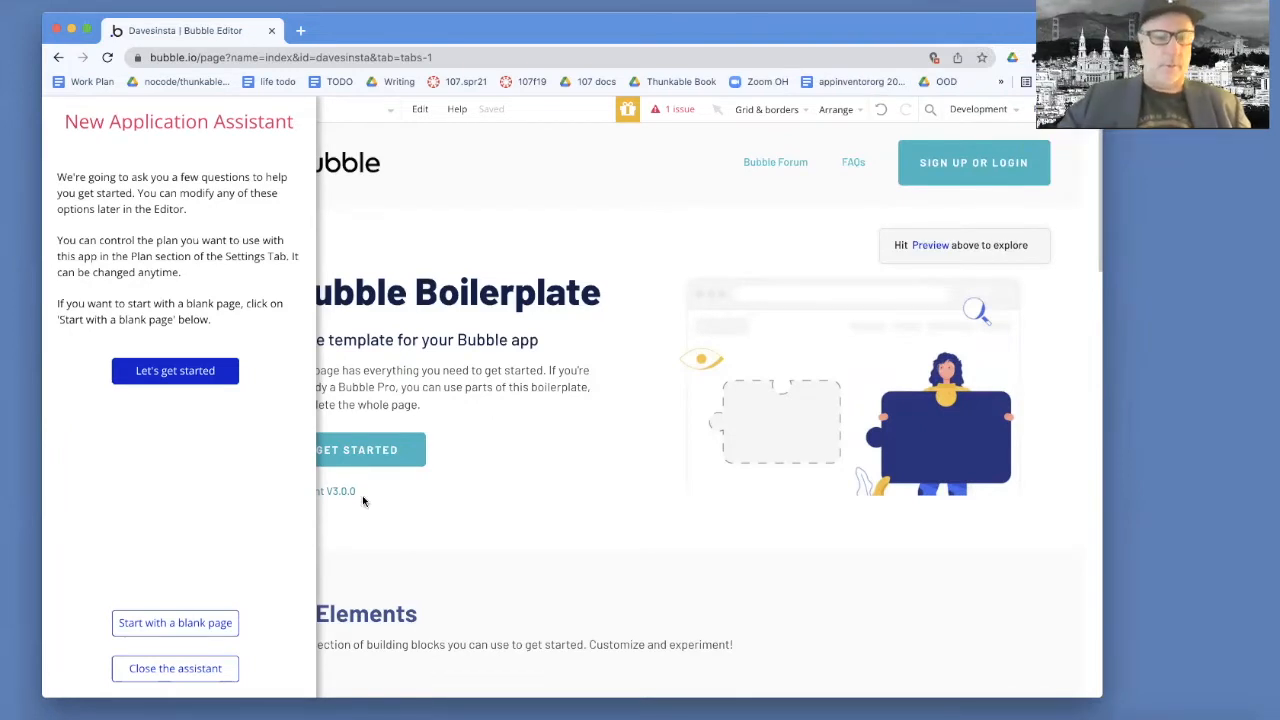
Start the new app with a blank page and close the New Application Assistant
left_click(211, 627)
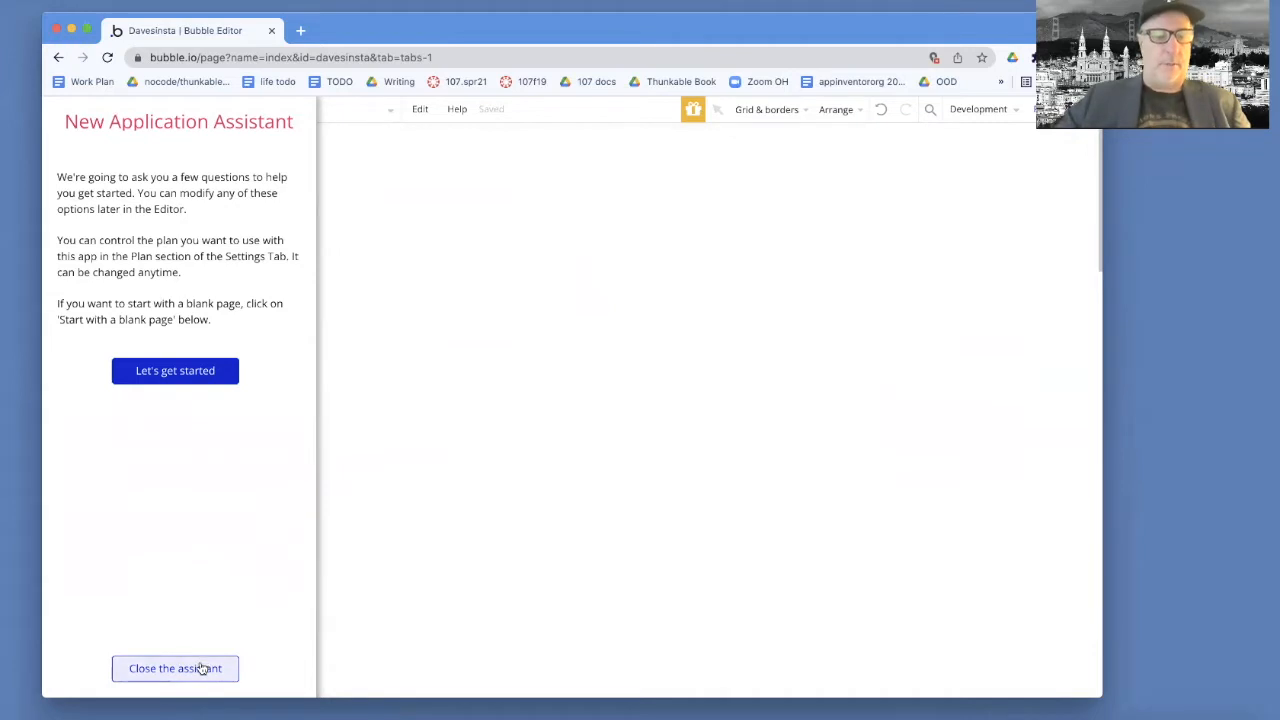
left_click(206, 668)
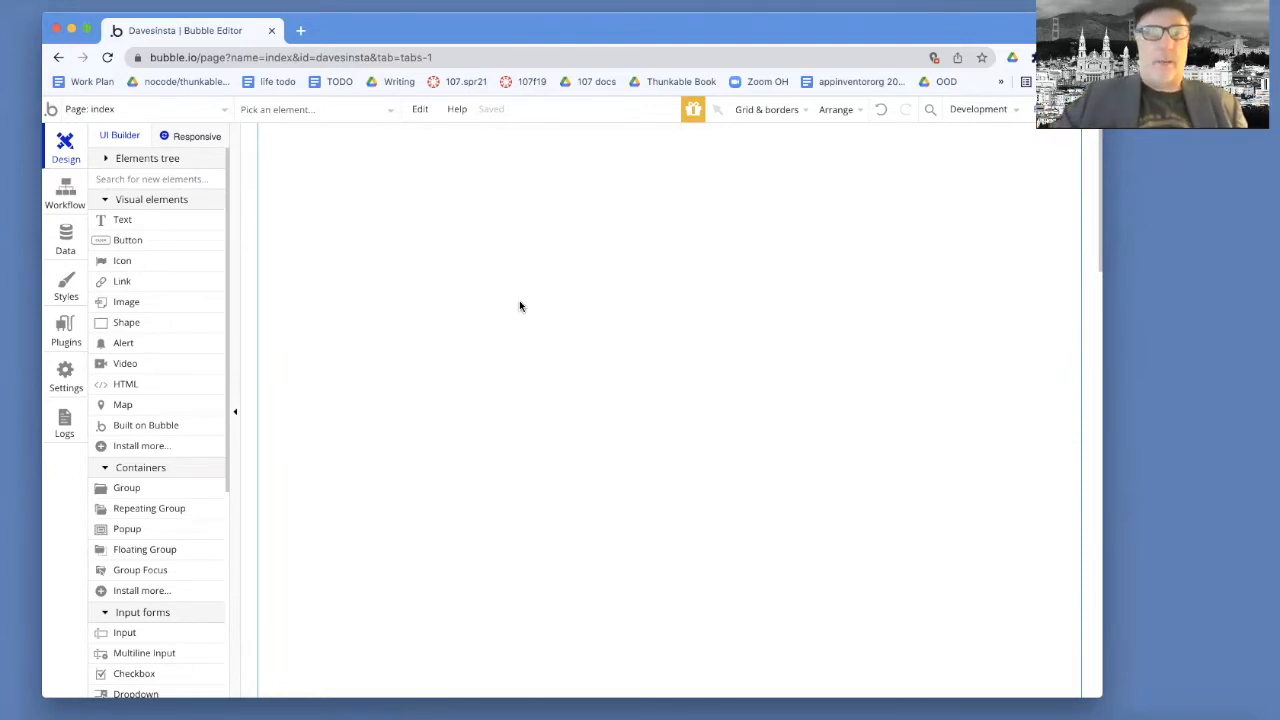
Create a custom data type named Post in the app's database
left_click(65, 240)
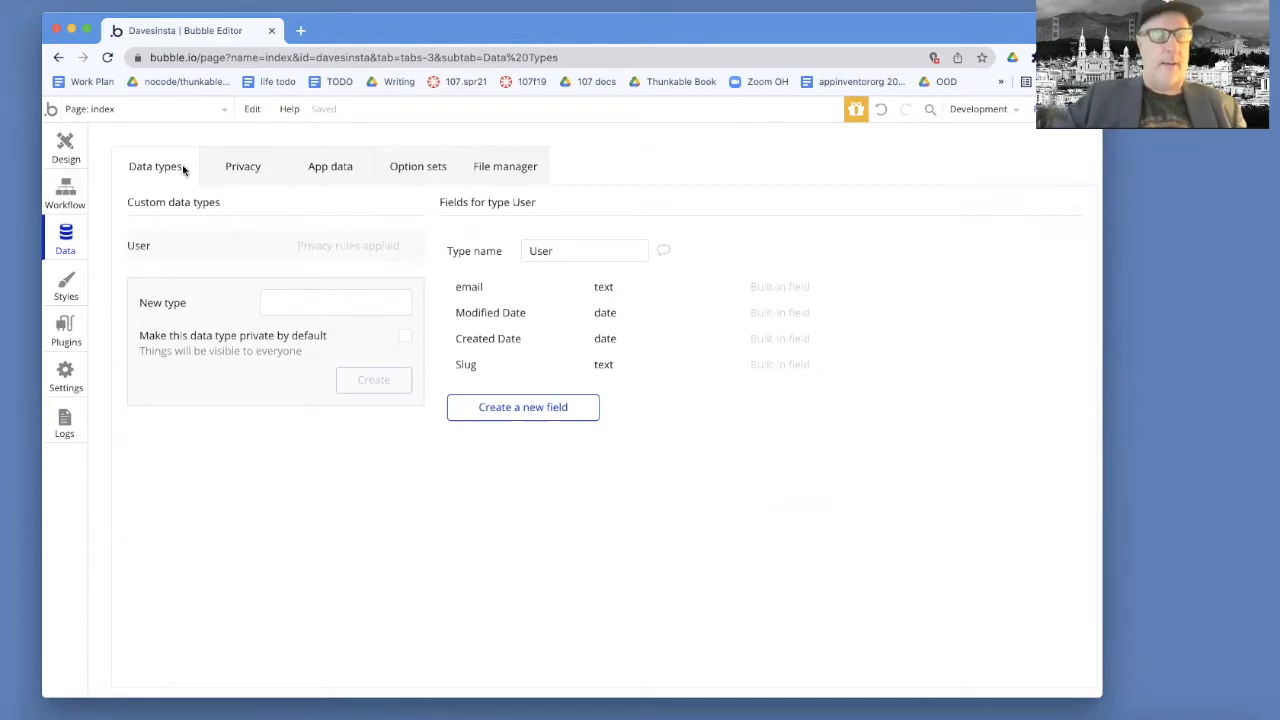
left_click(315, 308)
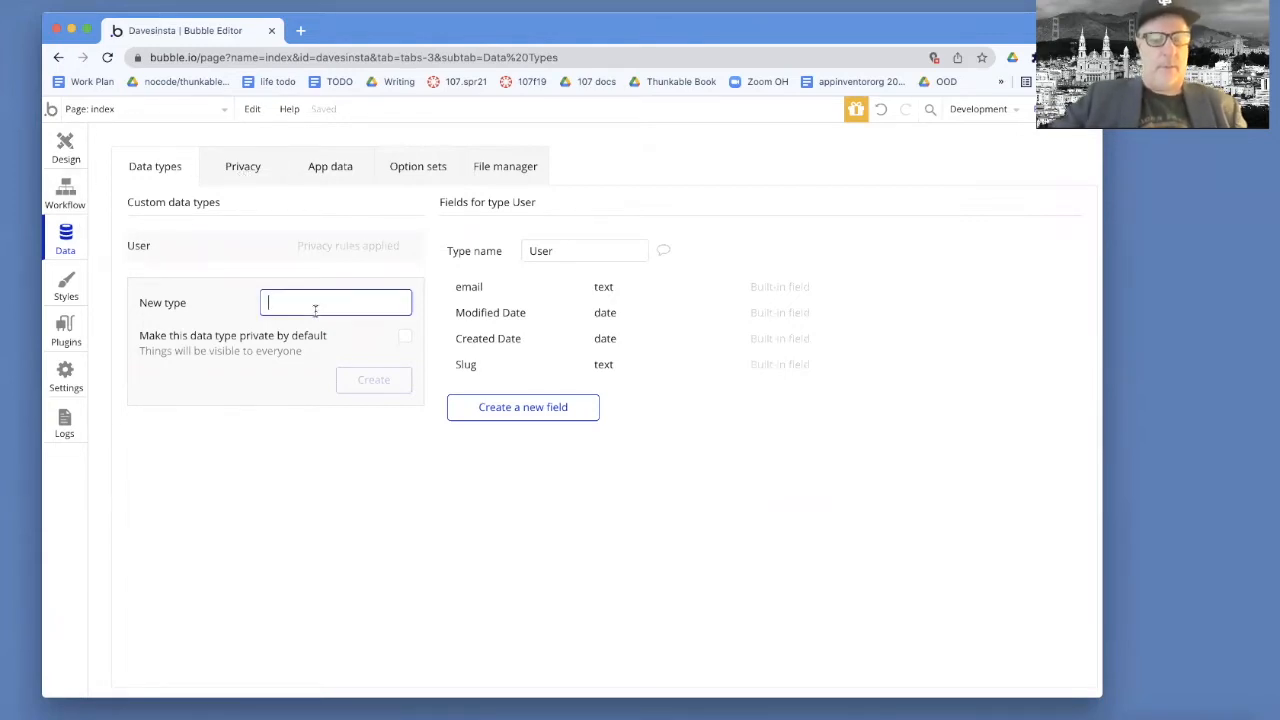
type("Post")
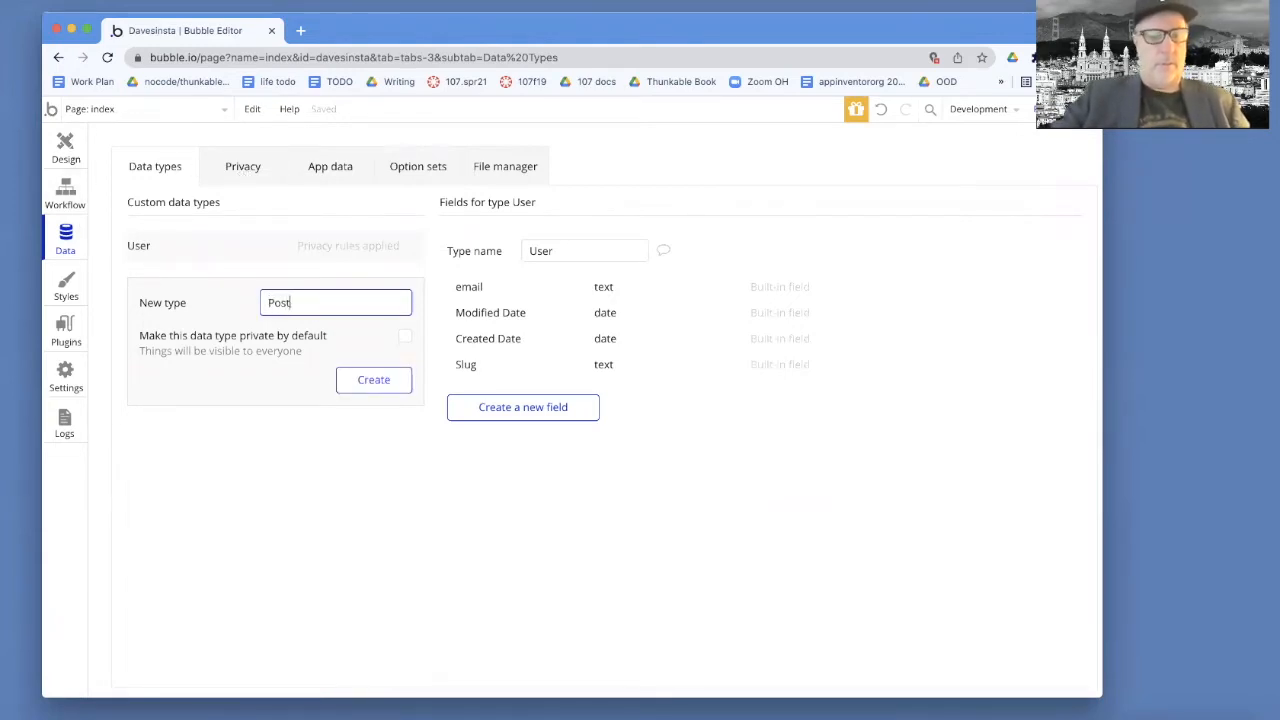
left_click(385, 380)
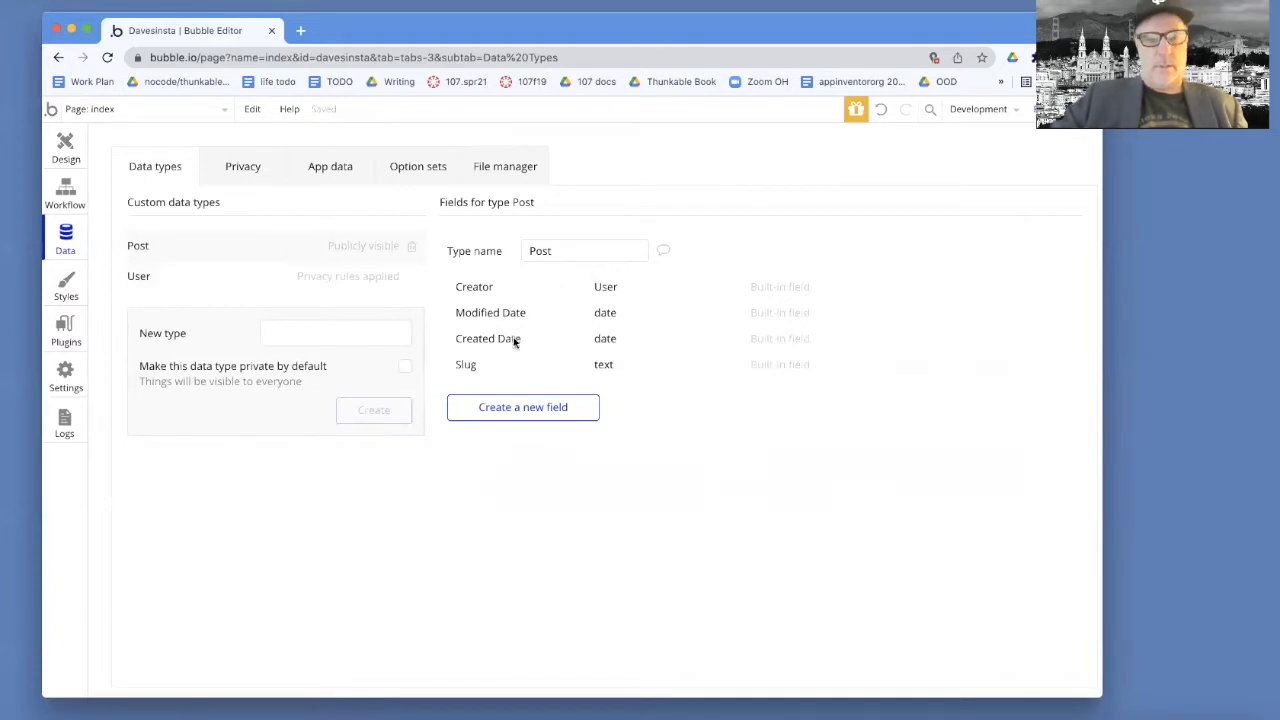
Add a field named postText of type text to the Post data type
left_click(540, 410)
type("postText")
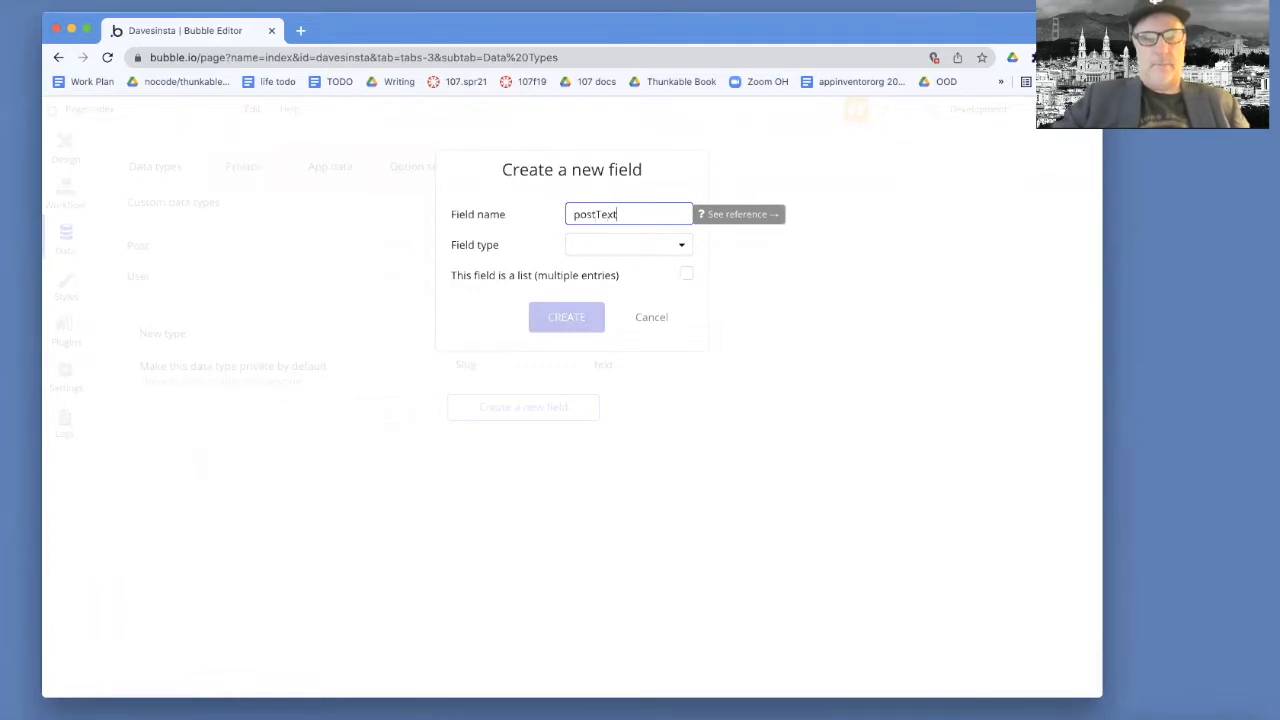
left_click(640, 251)
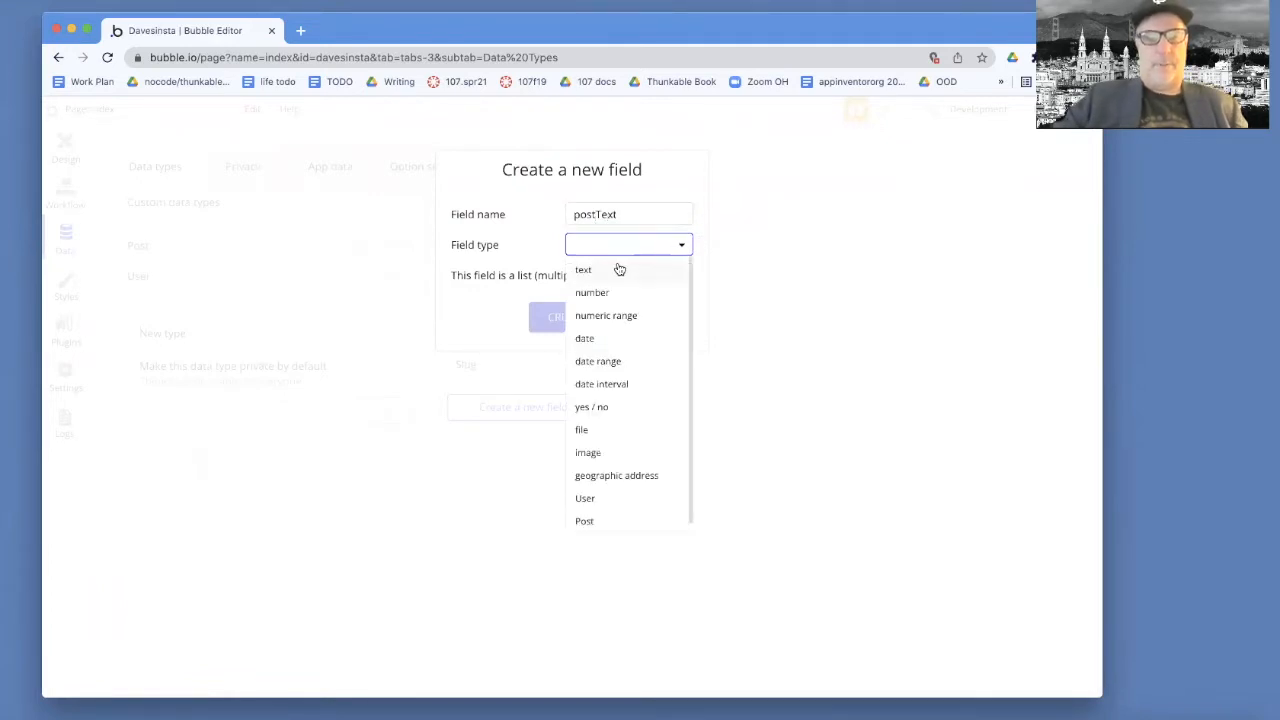
left_click(618, 265)
left_click(584, 312)
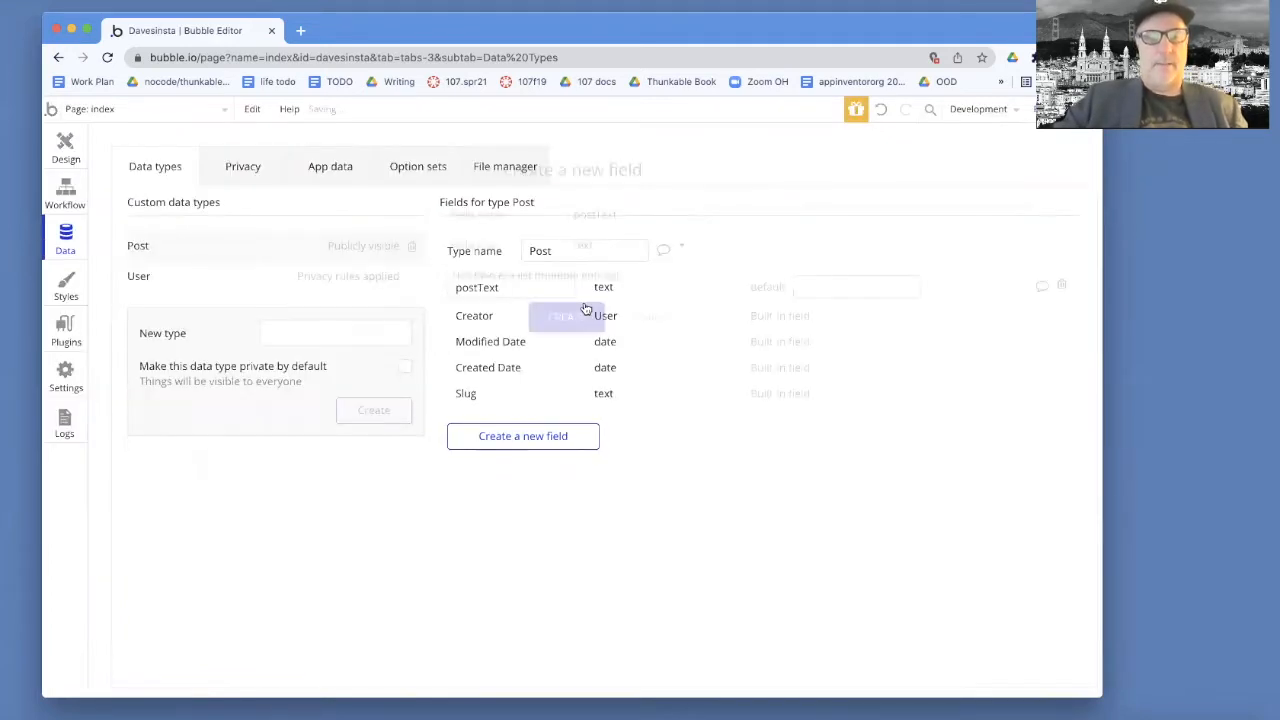
Add a field named postPic of type image to the Post data type
left_click(526, 440)
type("p")
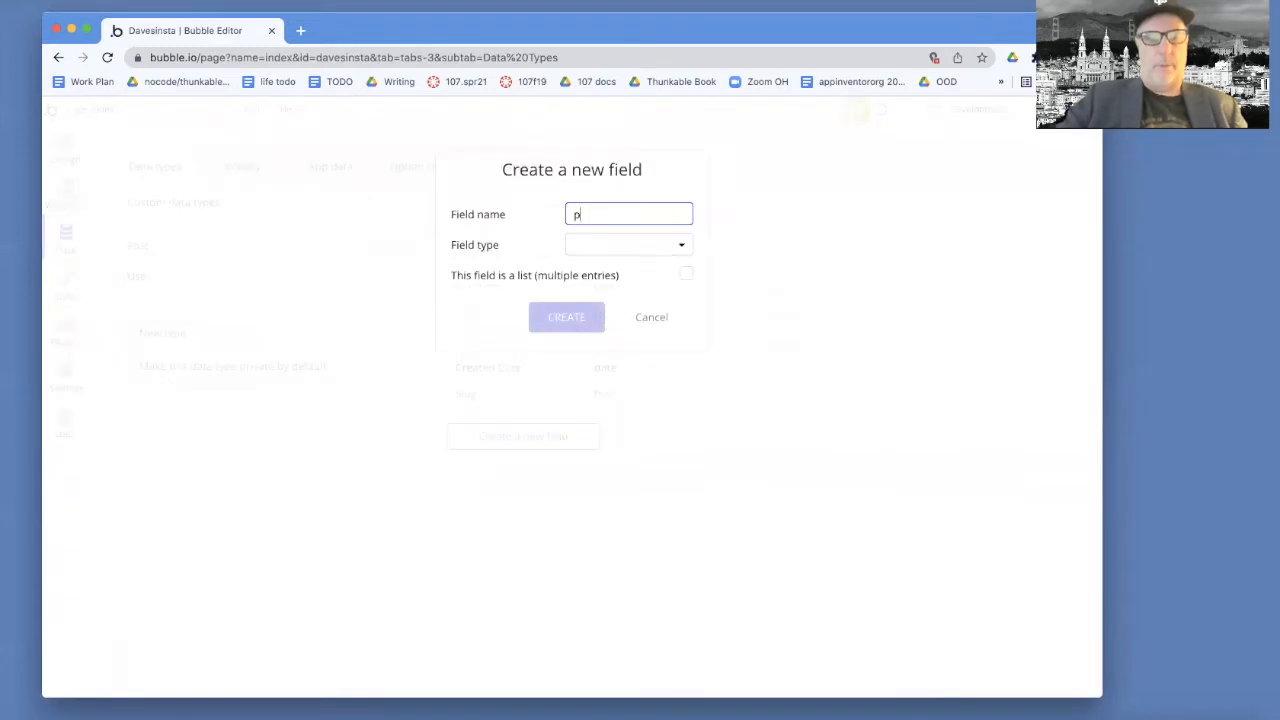
type("ostPic")
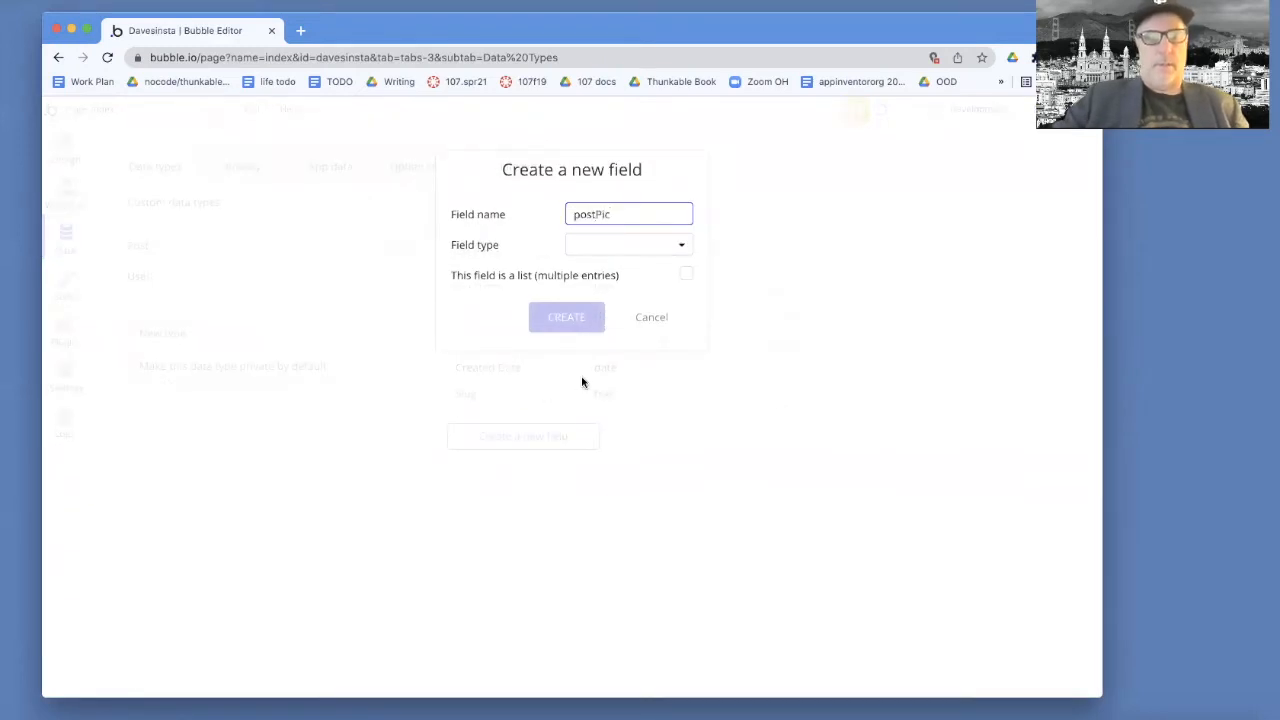
left_click(618, 250)
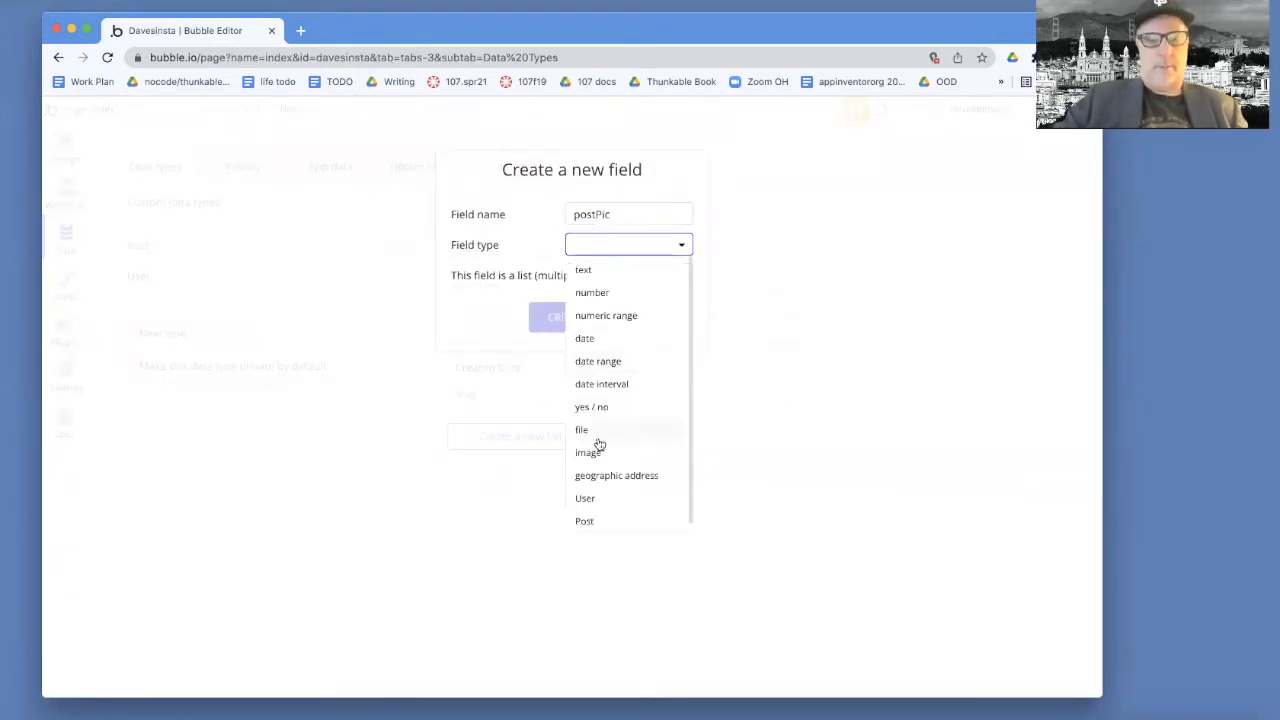
left_click(598, 445)
left_click(560, 316)
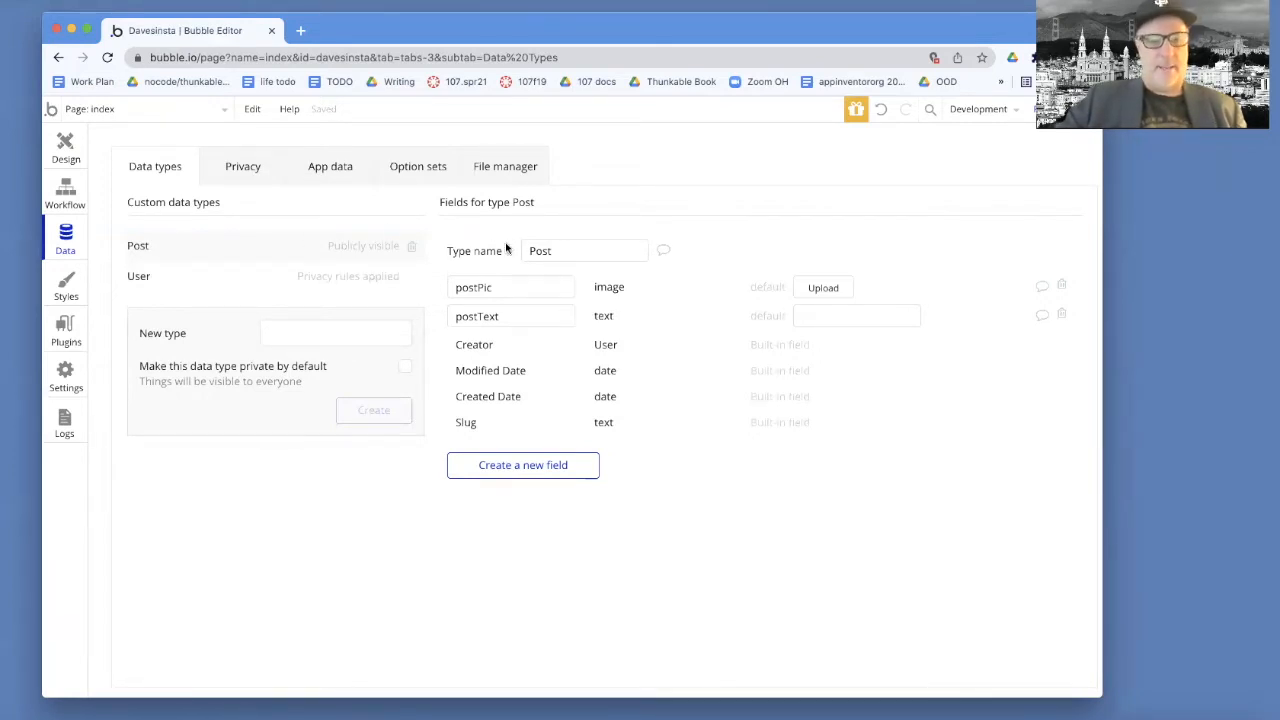
Create a database entry under All Posts with the PostText "This is awesome!" and the quizLVClick image as PostPic
left_click(345, 166)
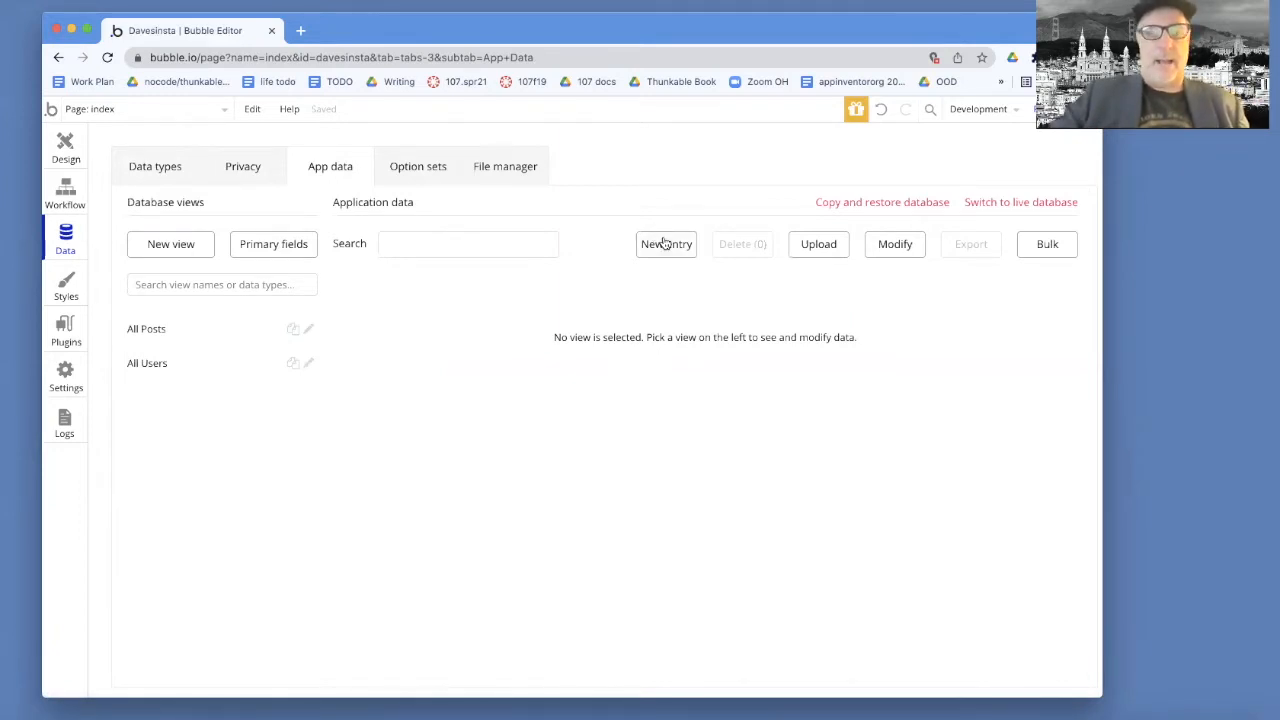
left_click(147, 328)
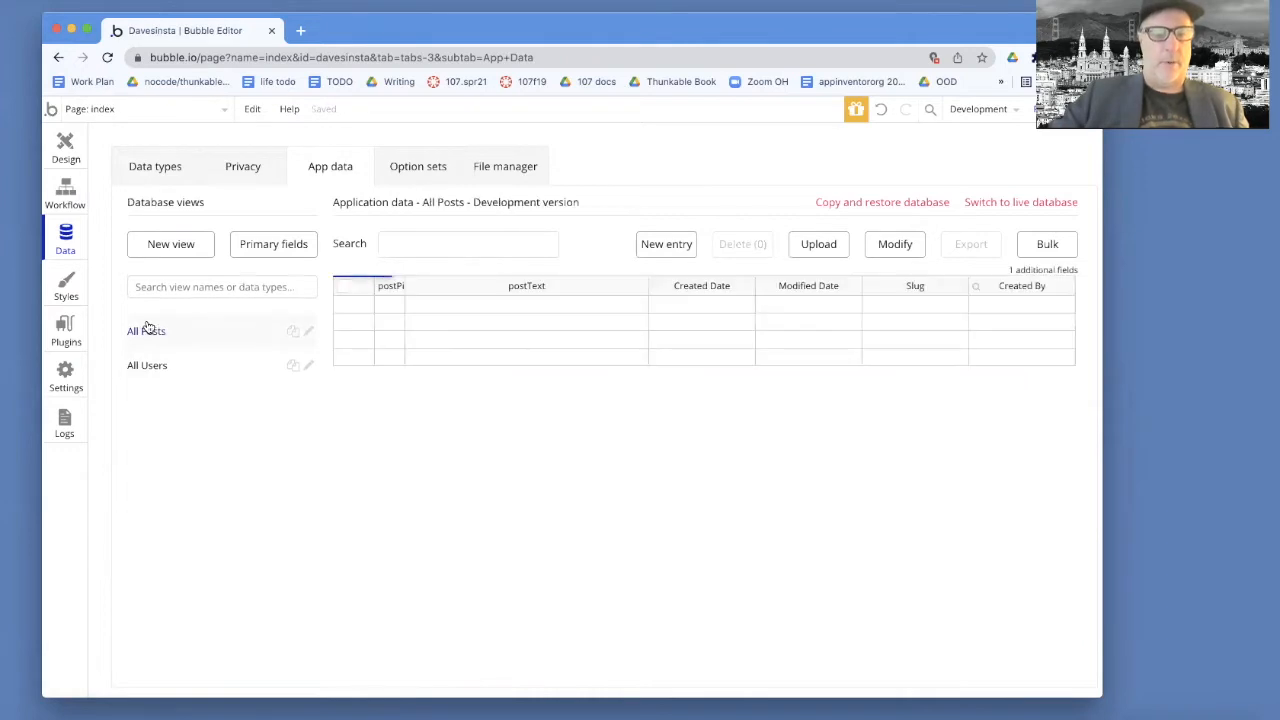
left_click(667, 245)
left_click(561, 209)
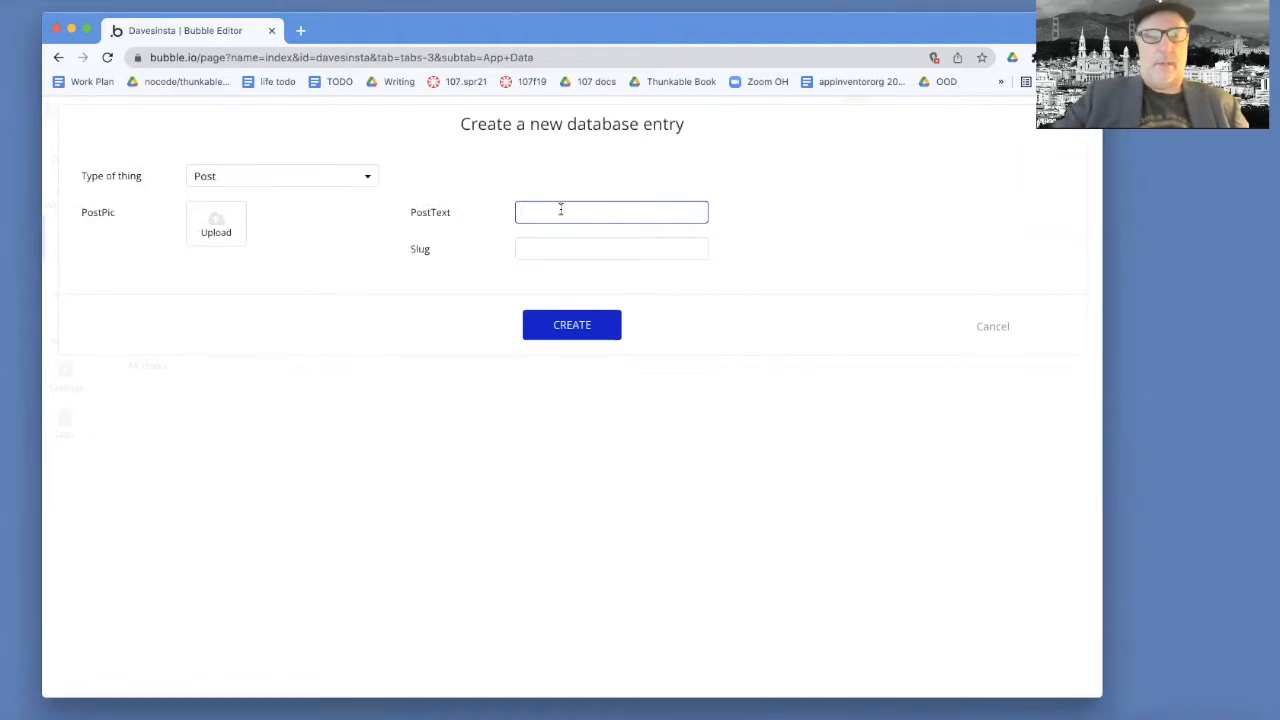
type("This is awesome!")
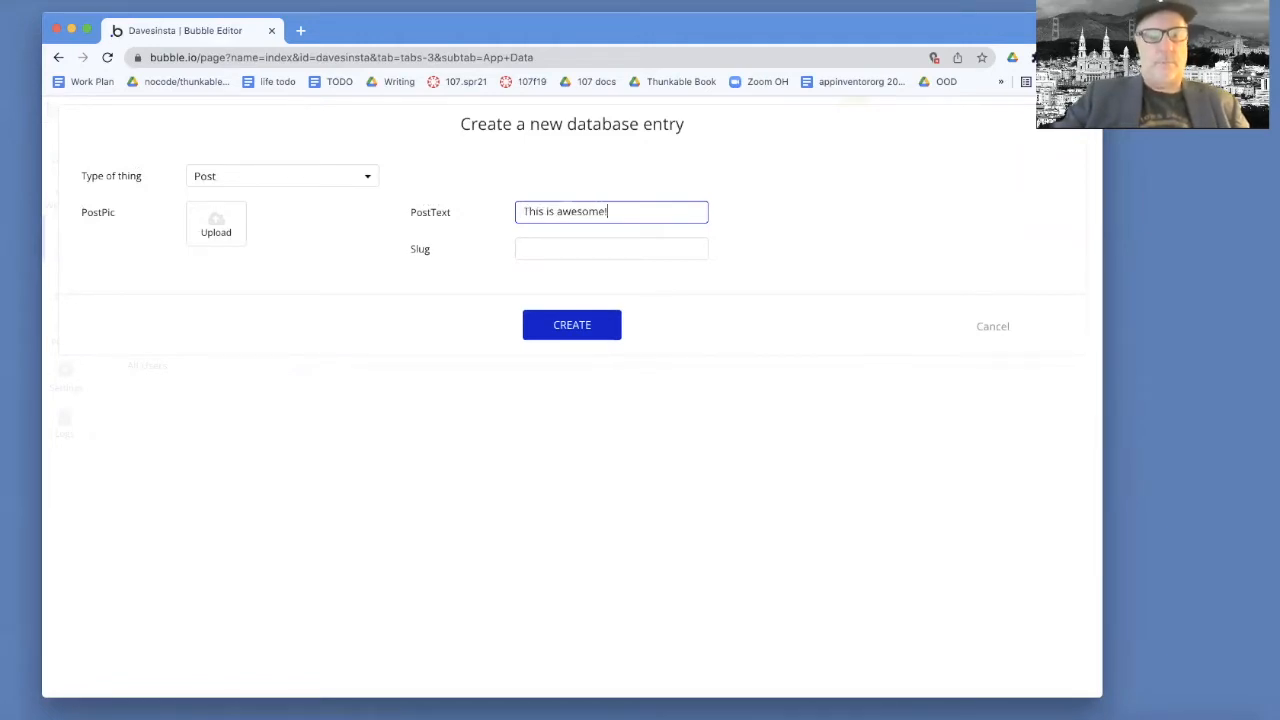
left_click(212, 229)
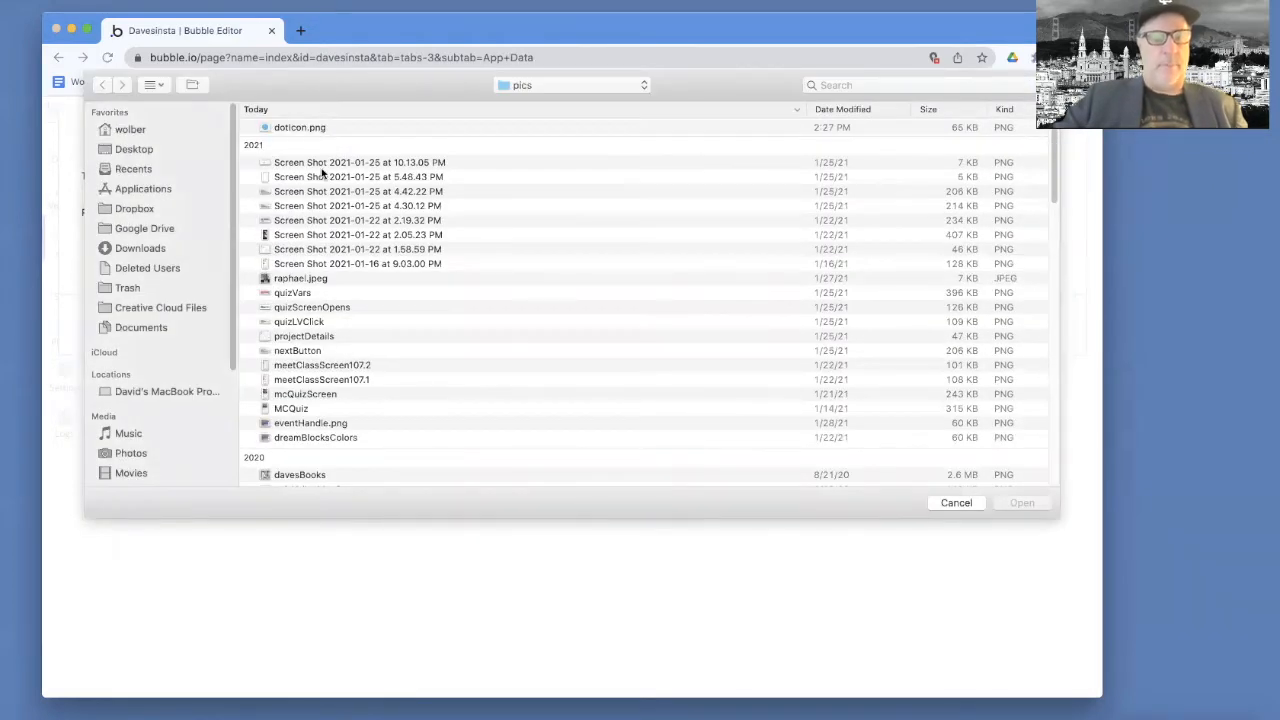
left_click(311, 323)
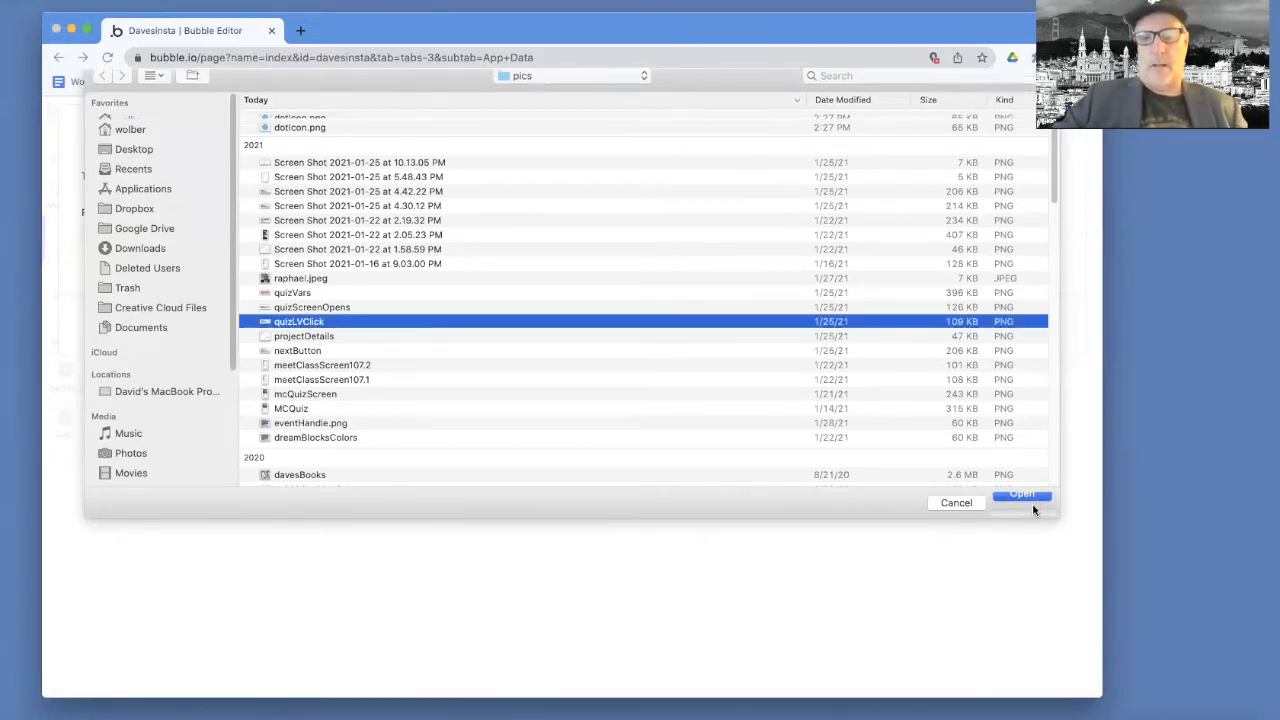
left_click(1021, 503)
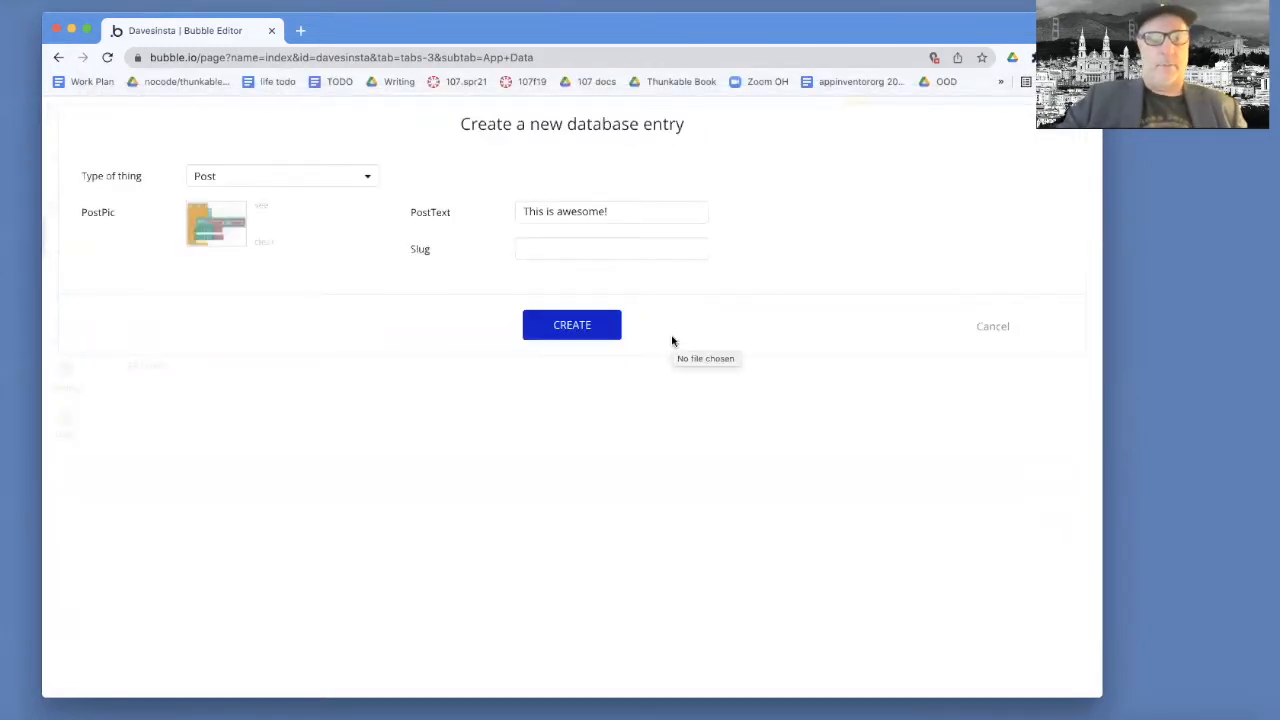
left_click(580, 324)
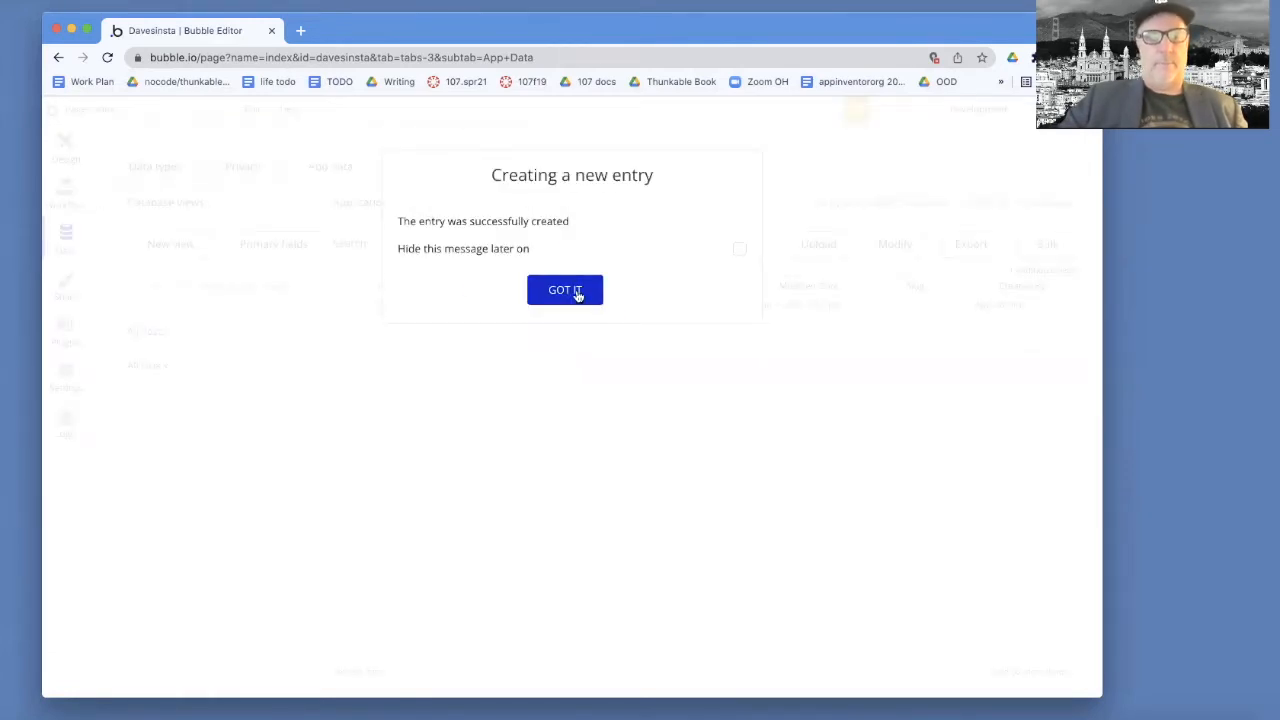
left_click(577, 290)
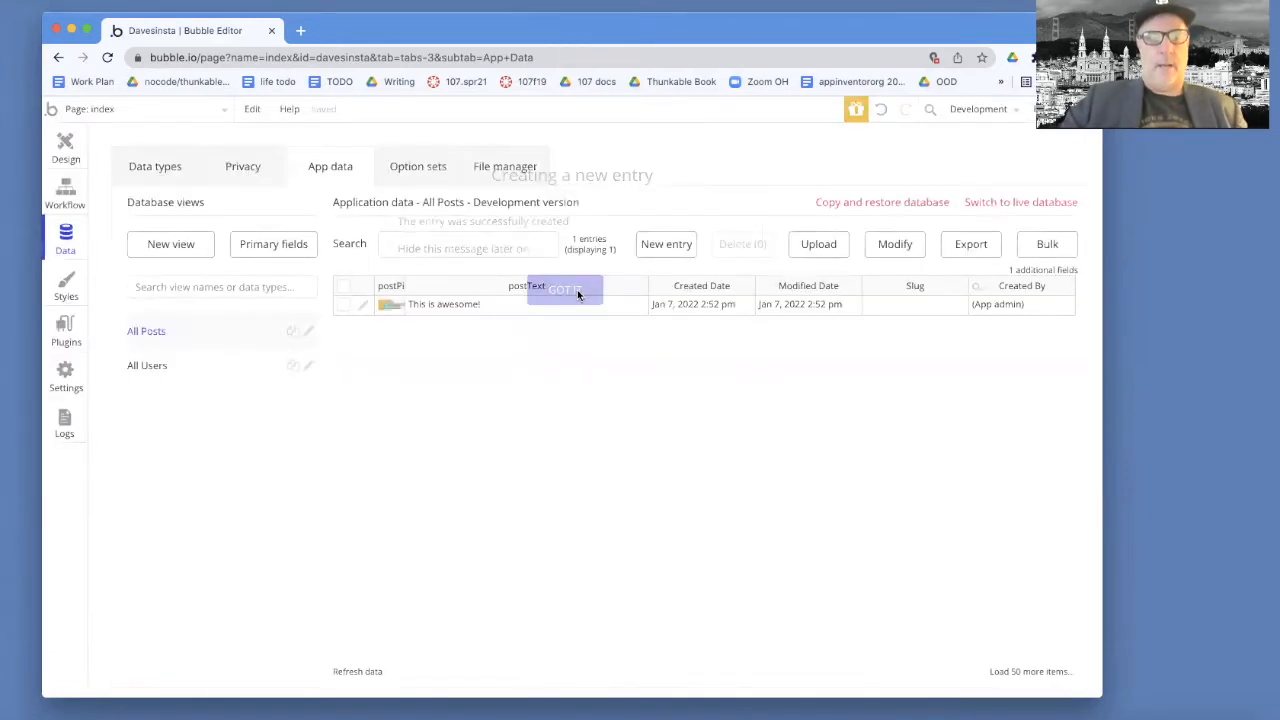
Create a second Post database entry with the PostText "Nice day" and raphael.jpeg as PostPic
left_click(668, 246)
left_click(566, 212)
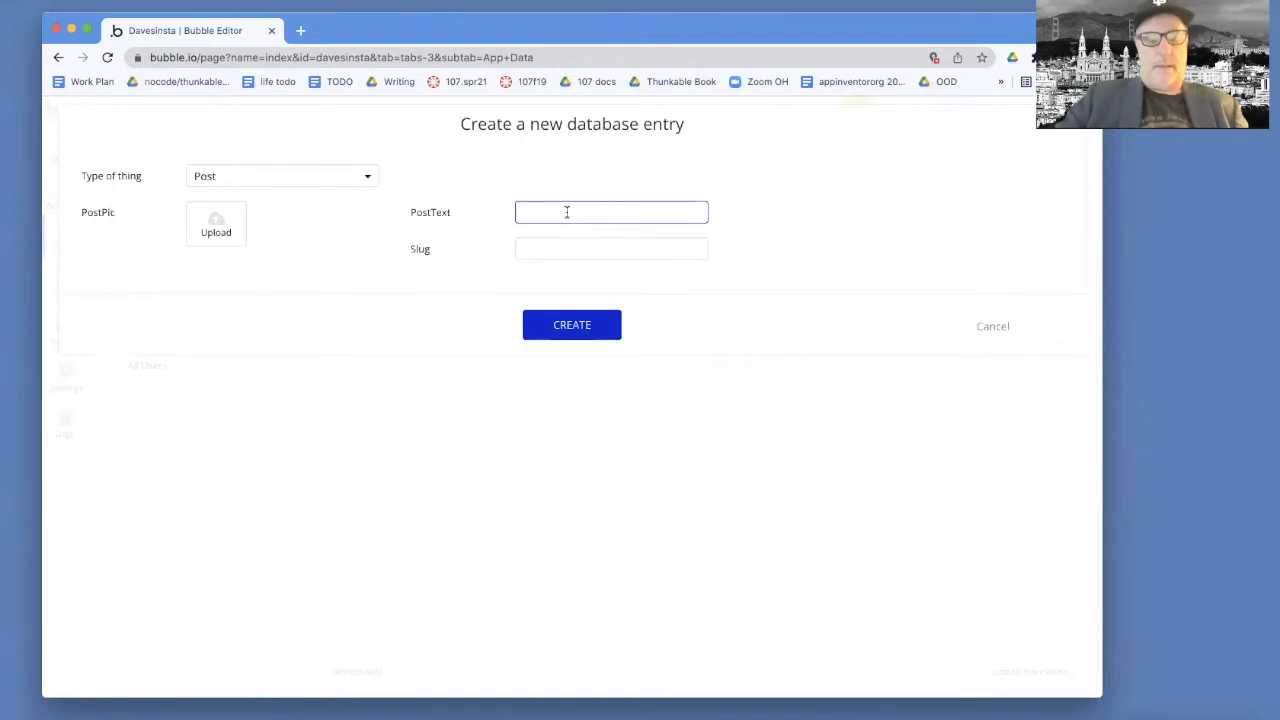
type("Nice day")
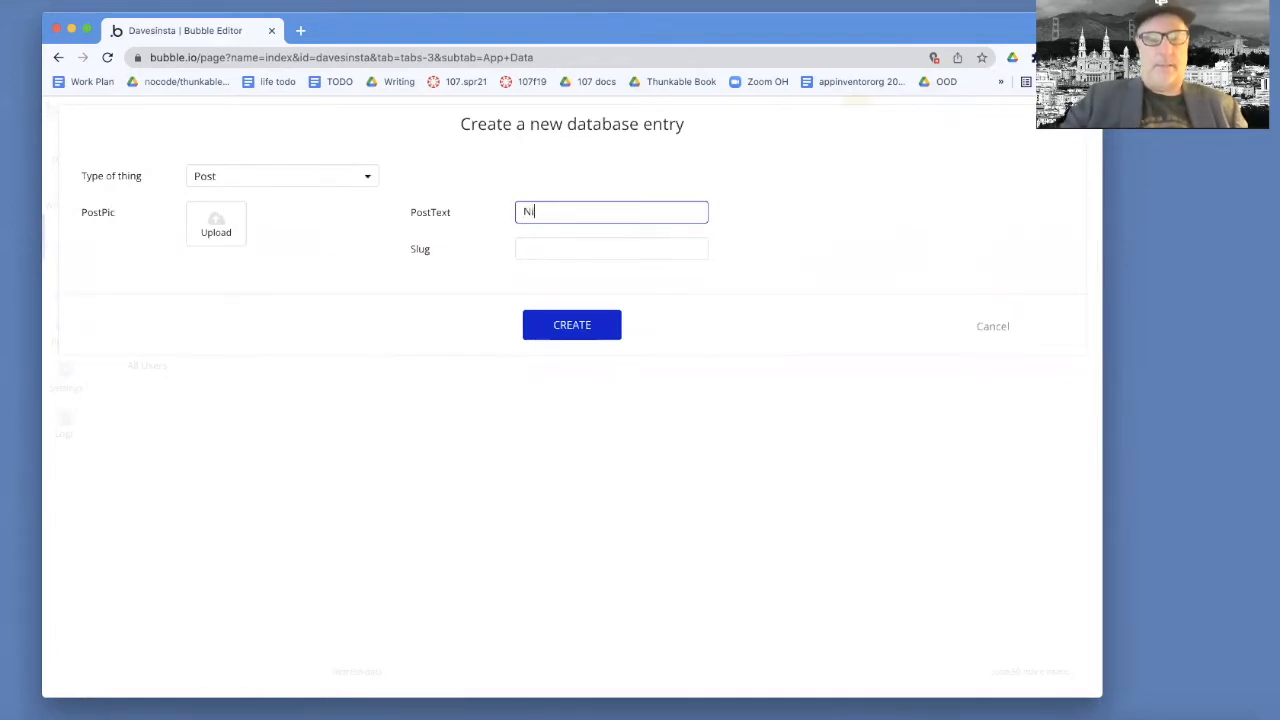
left_click(228, 216)
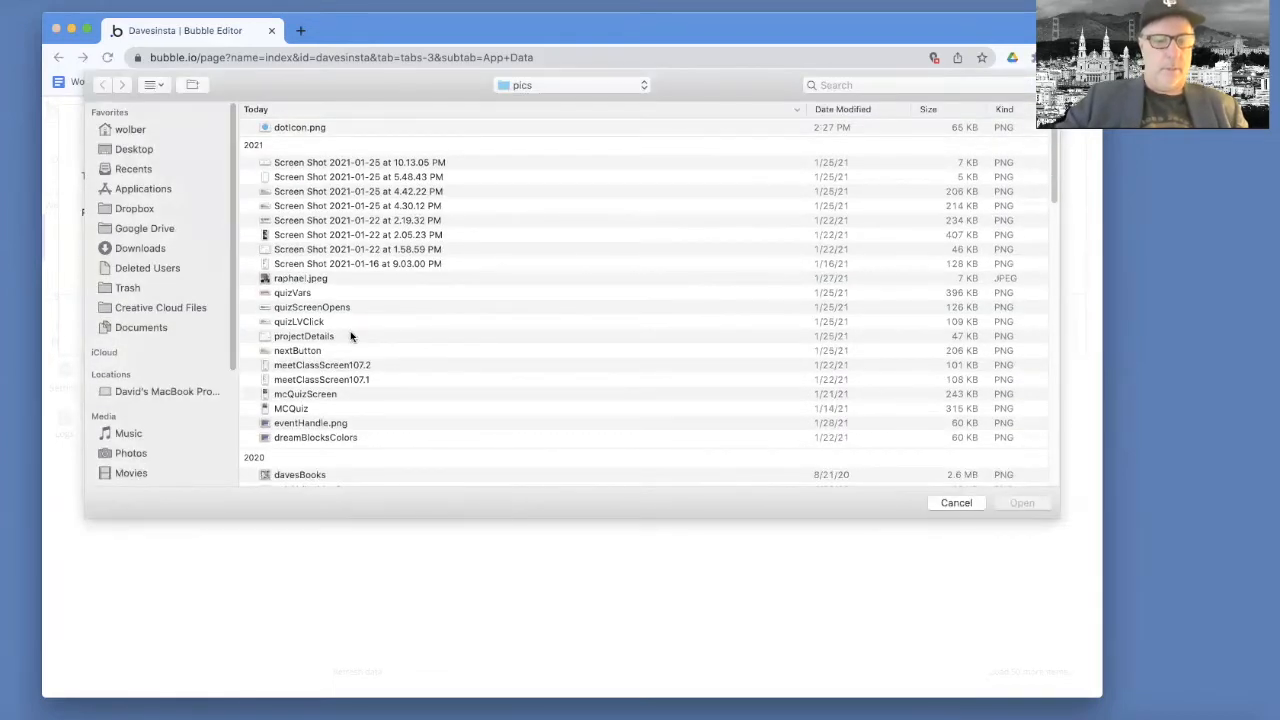
left_click(310, 278)
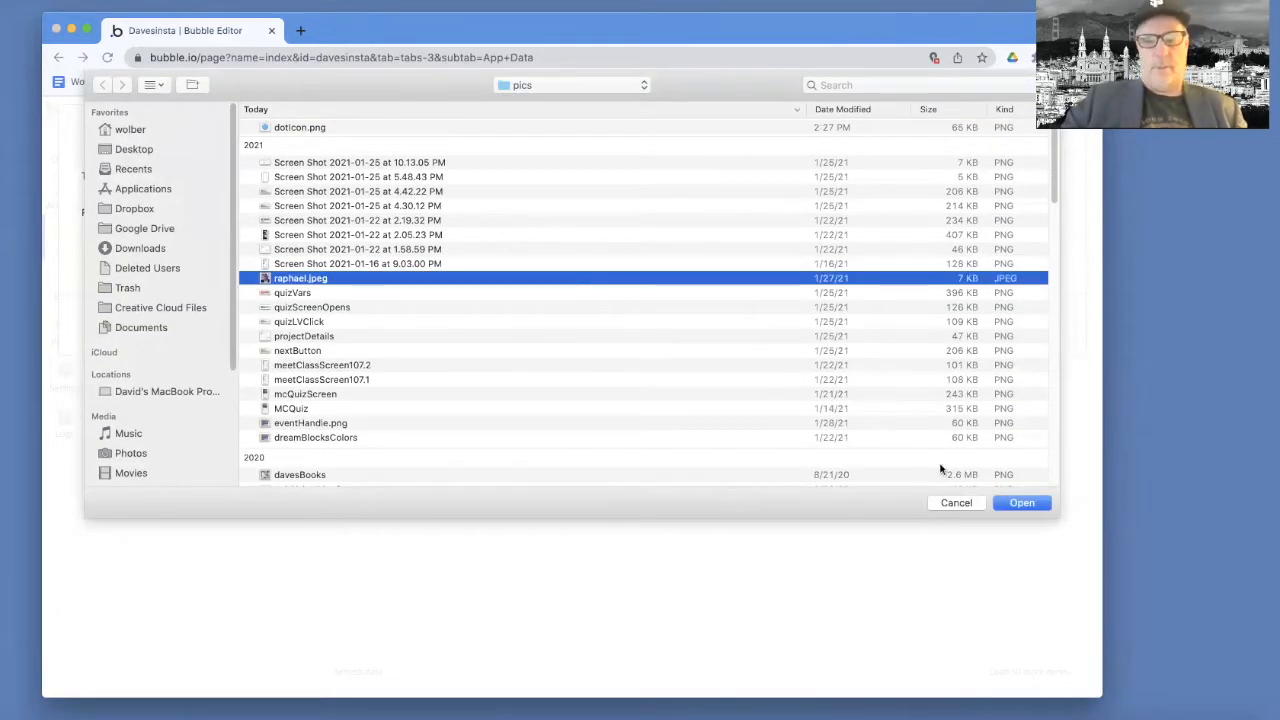
left_click(1022, 503)
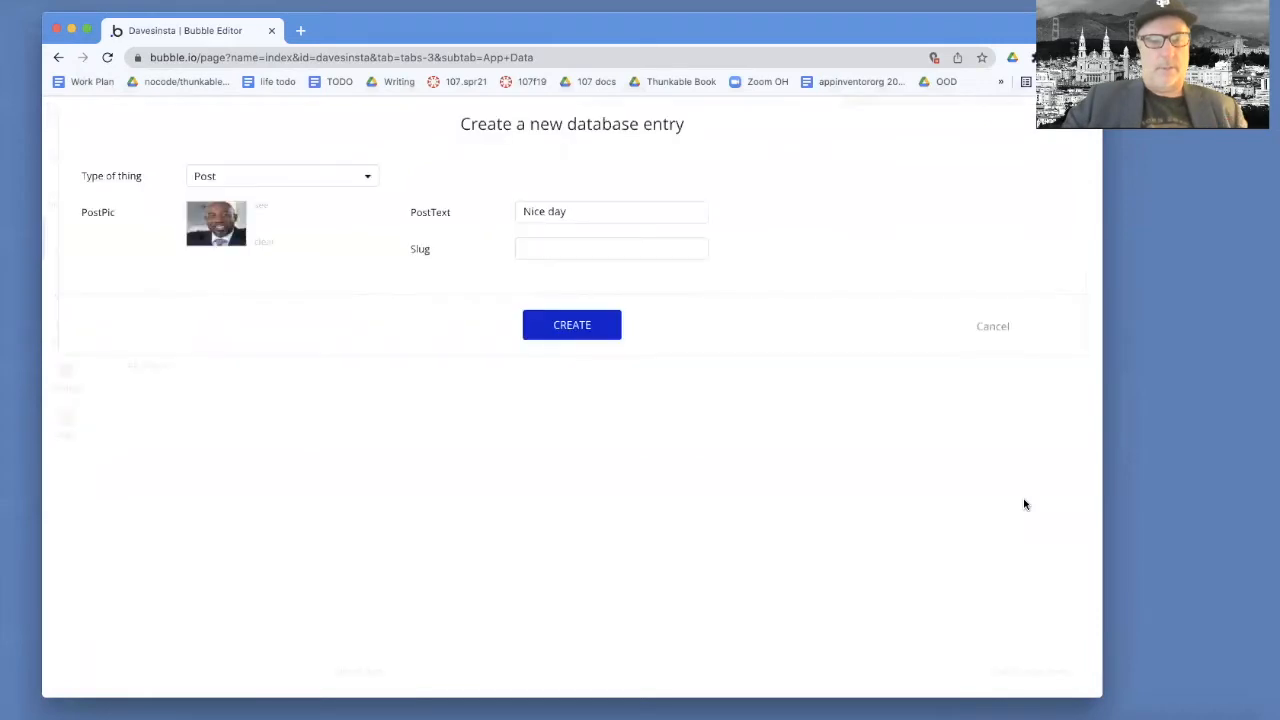
left_click(563, 326)
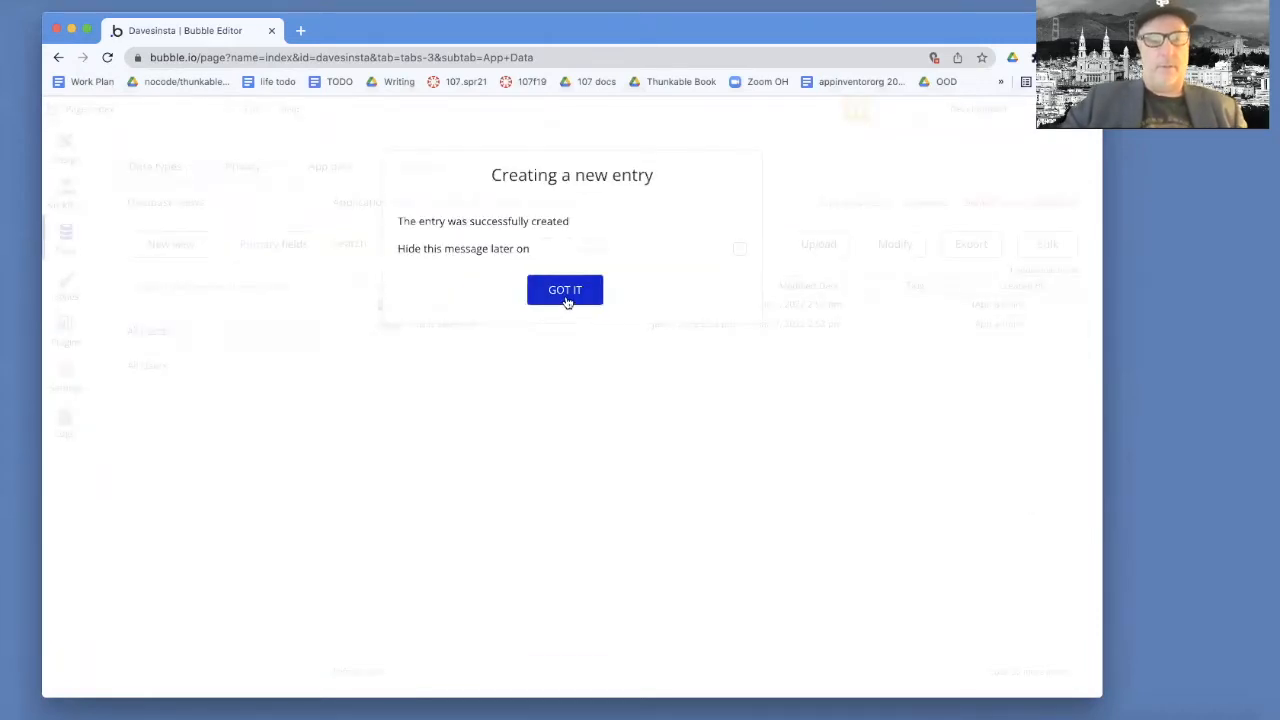
left_click(566, 298)
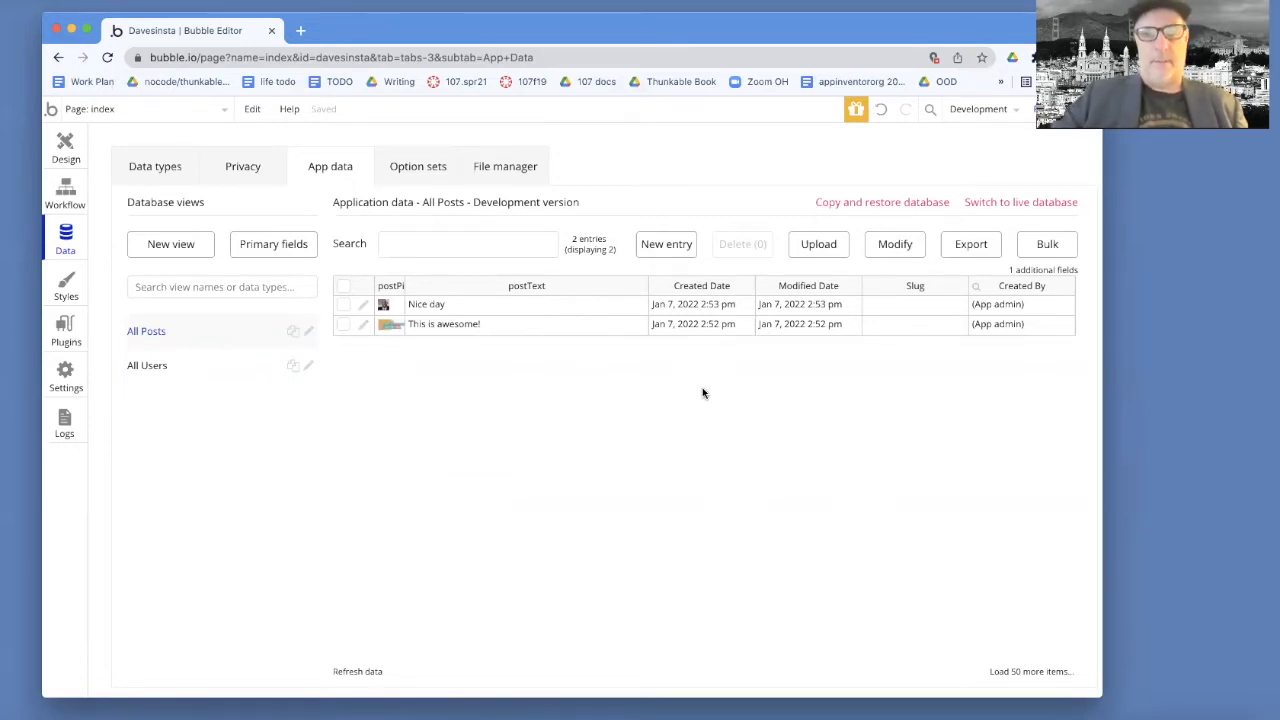
Place a 300 by 350 repeating group on the index page at about X 86, Y 71, with Post as its type of content
left_click(64, 144)
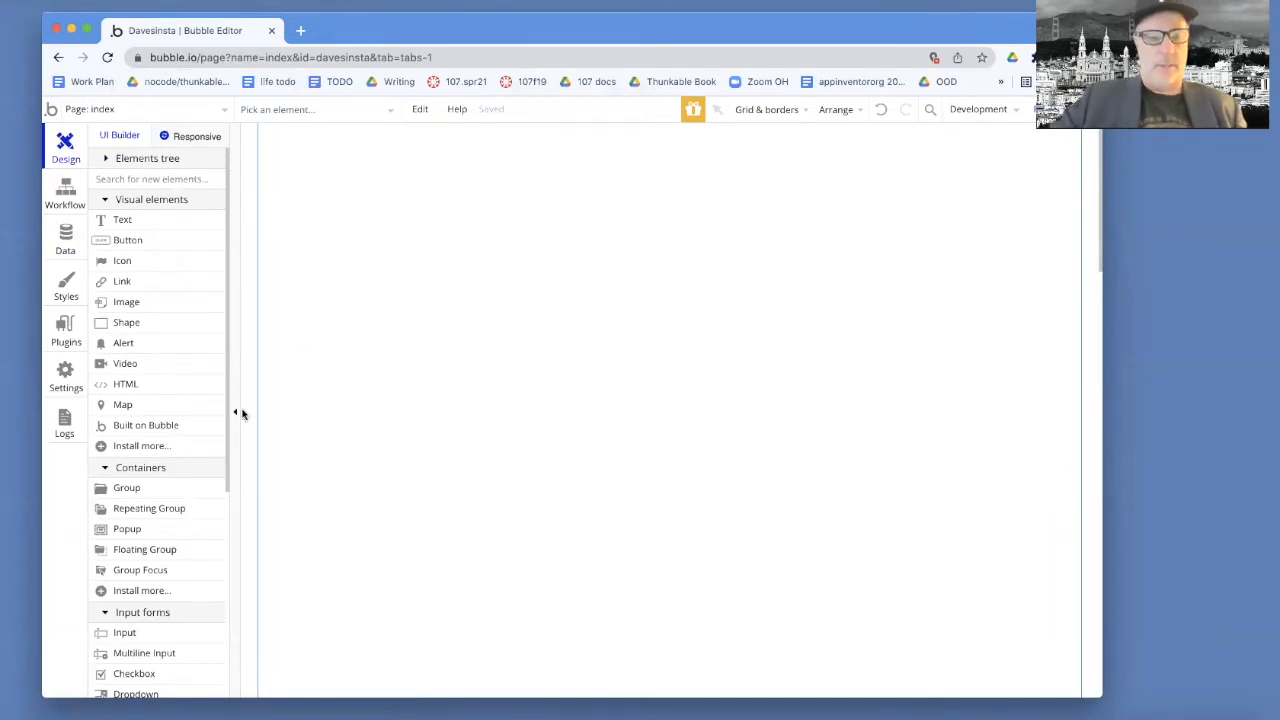
left_click(150, 510)
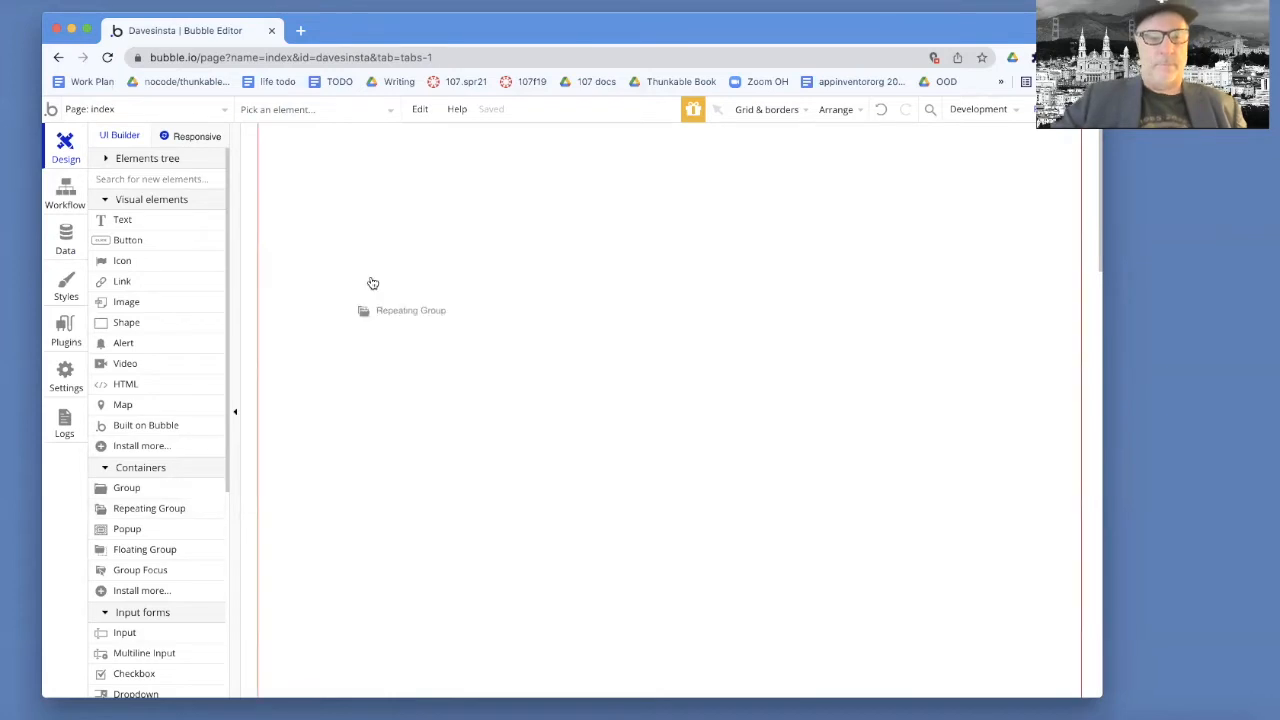
left_click(366, 222)
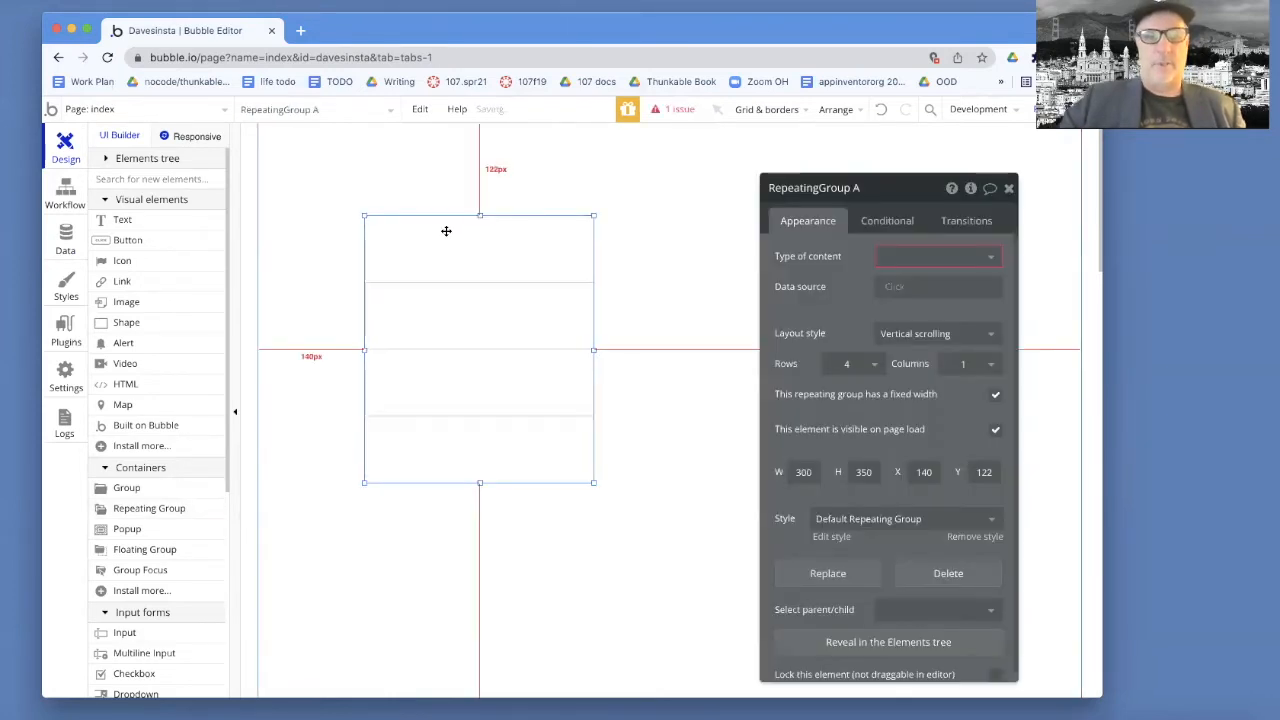
left_click_drag(457, 251, 420, 217)
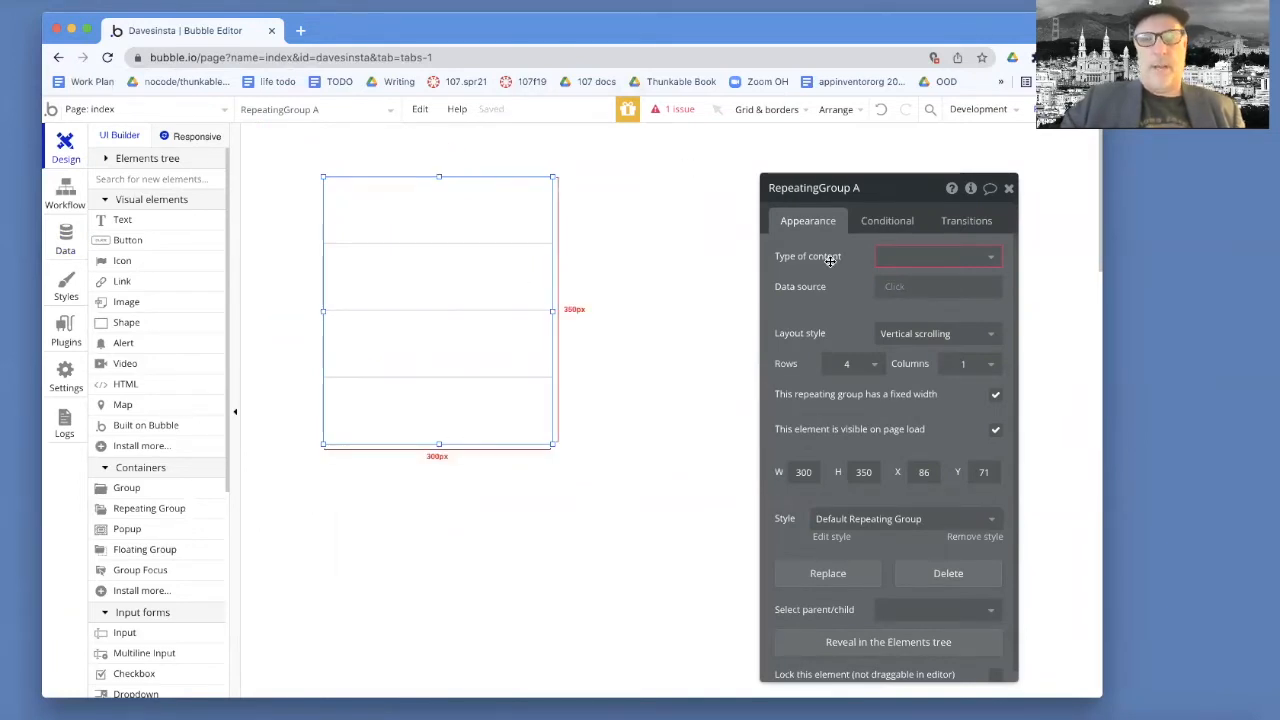
left_click(910, 258)
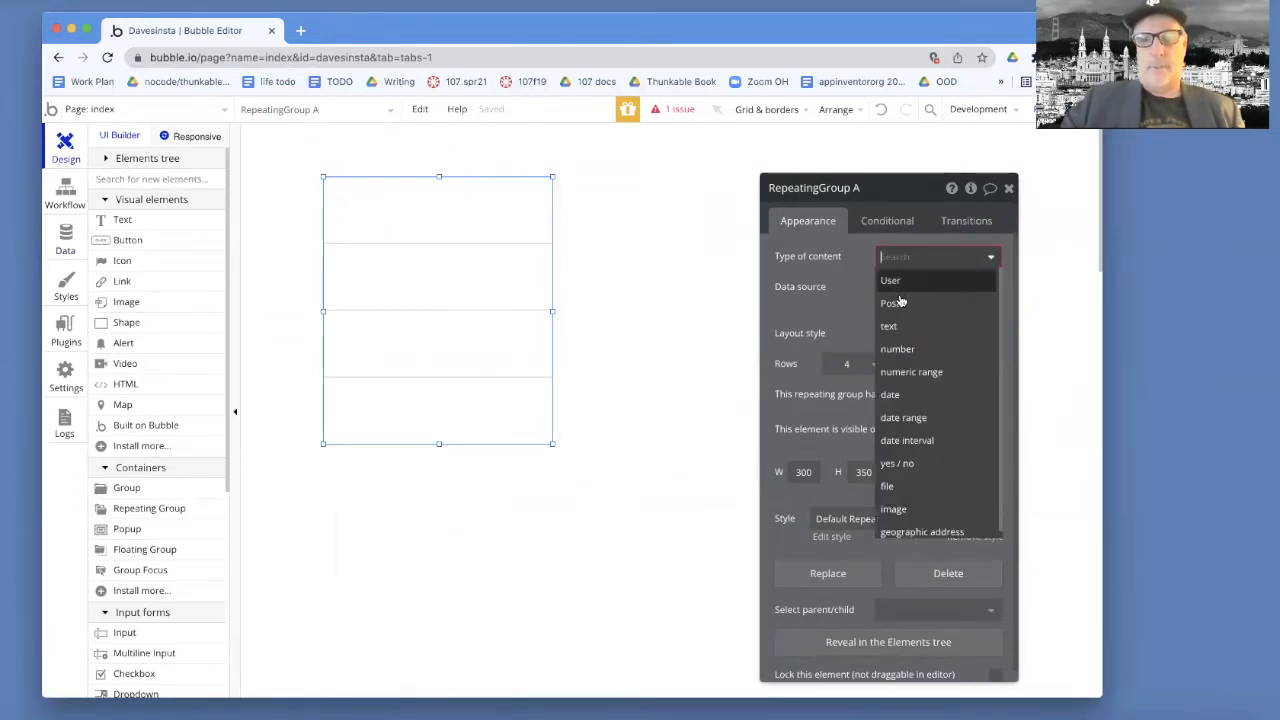
left_click(896, 302)
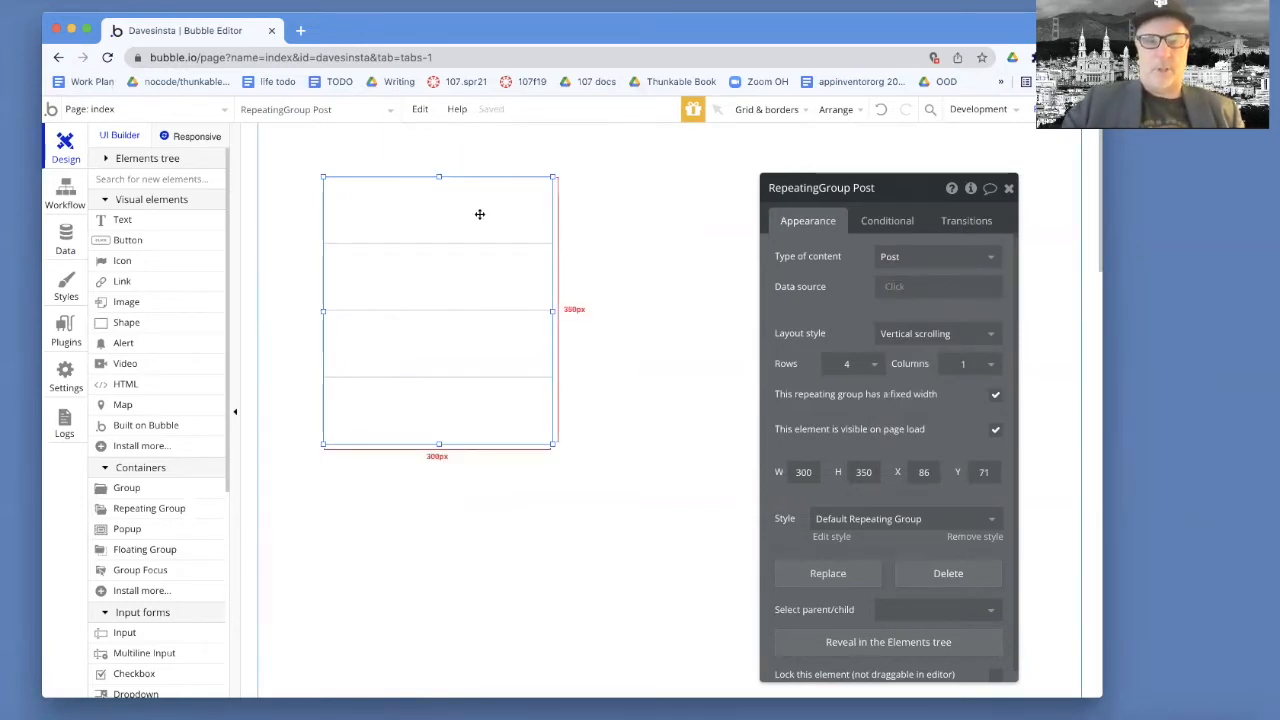
Set the repeating group's data source to a search for Posts without constraints, and preview the page
left_click(898, 287)
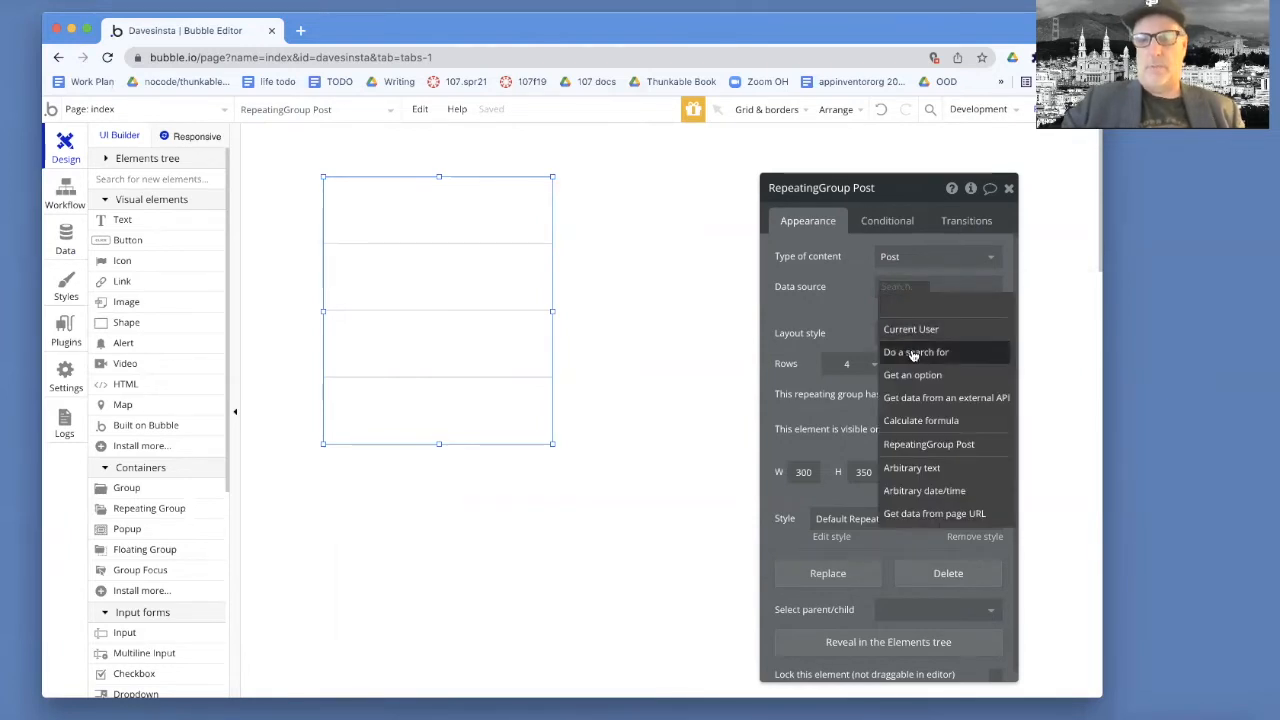
left_click(913, 353)
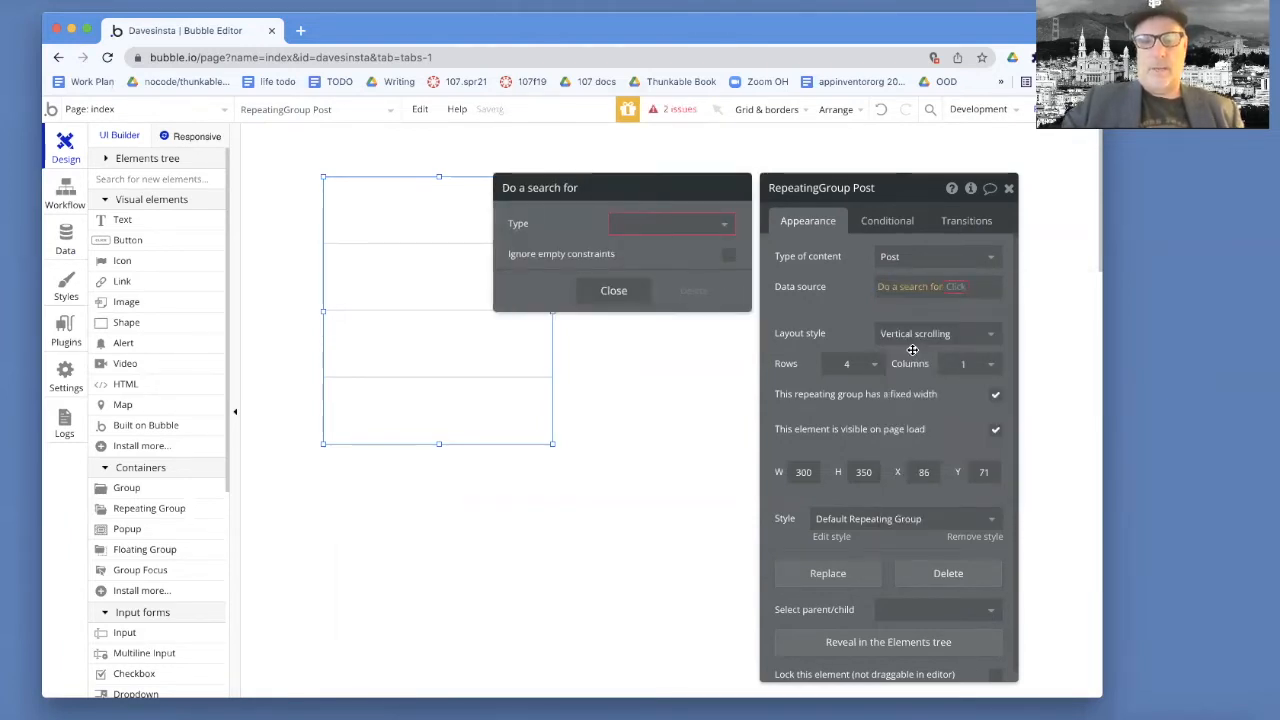
left_click(728, 224)
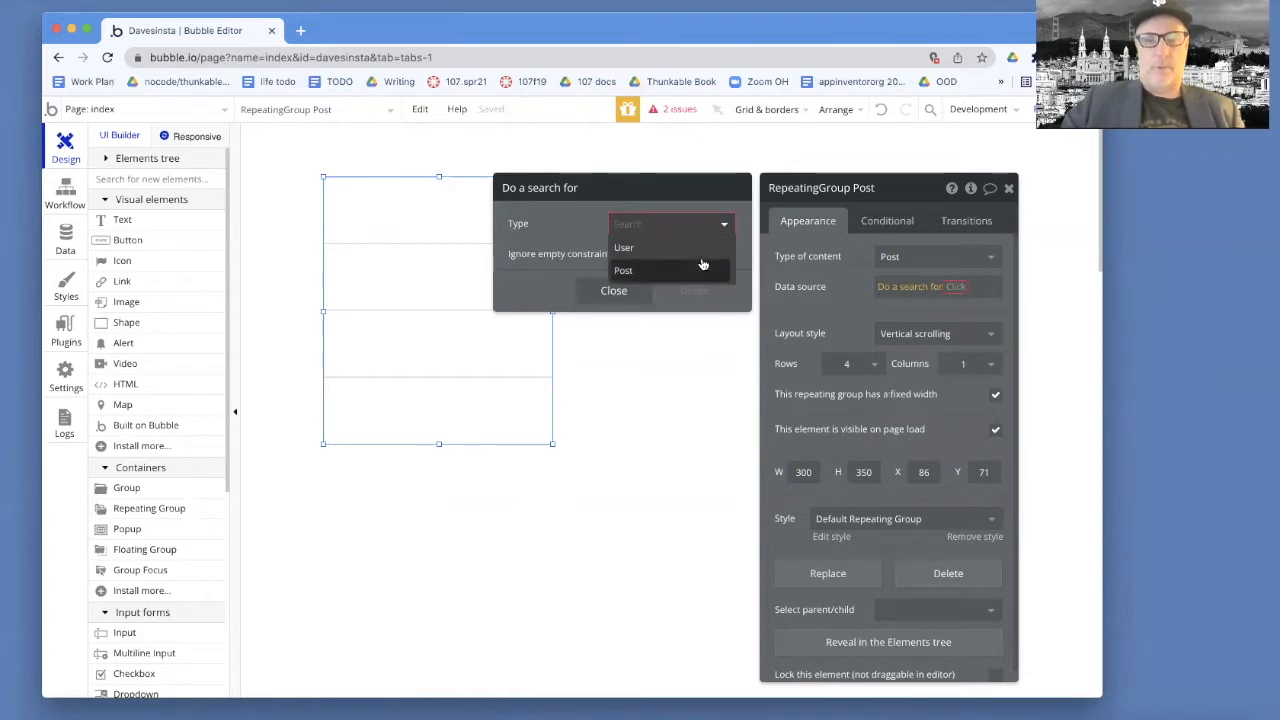
left_click(703, 265)
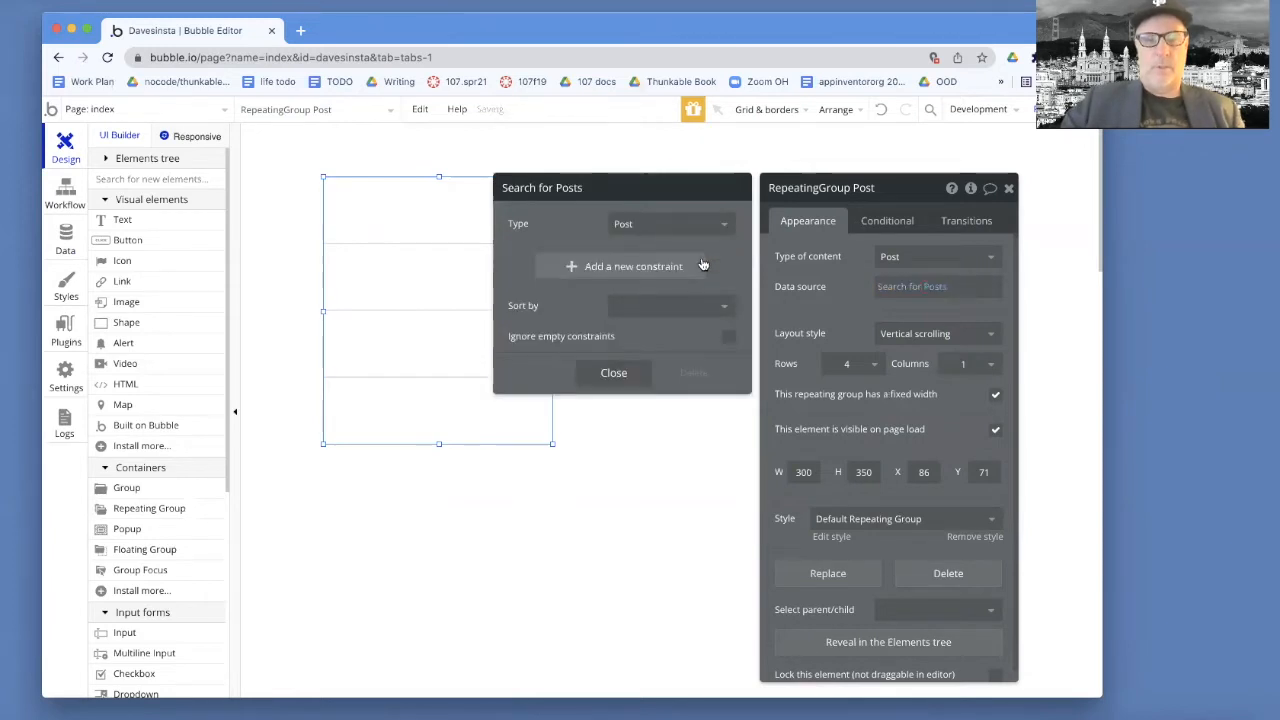
left_click(614, 372)
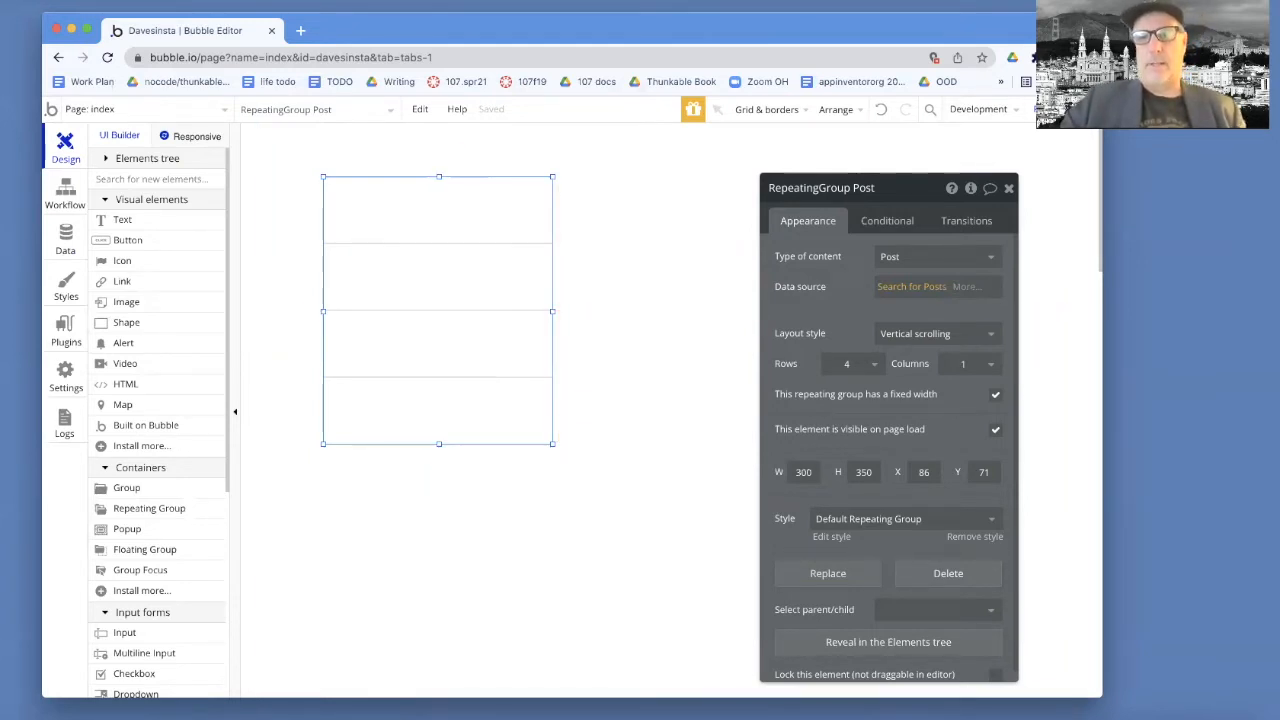
left_click(1062, 109)
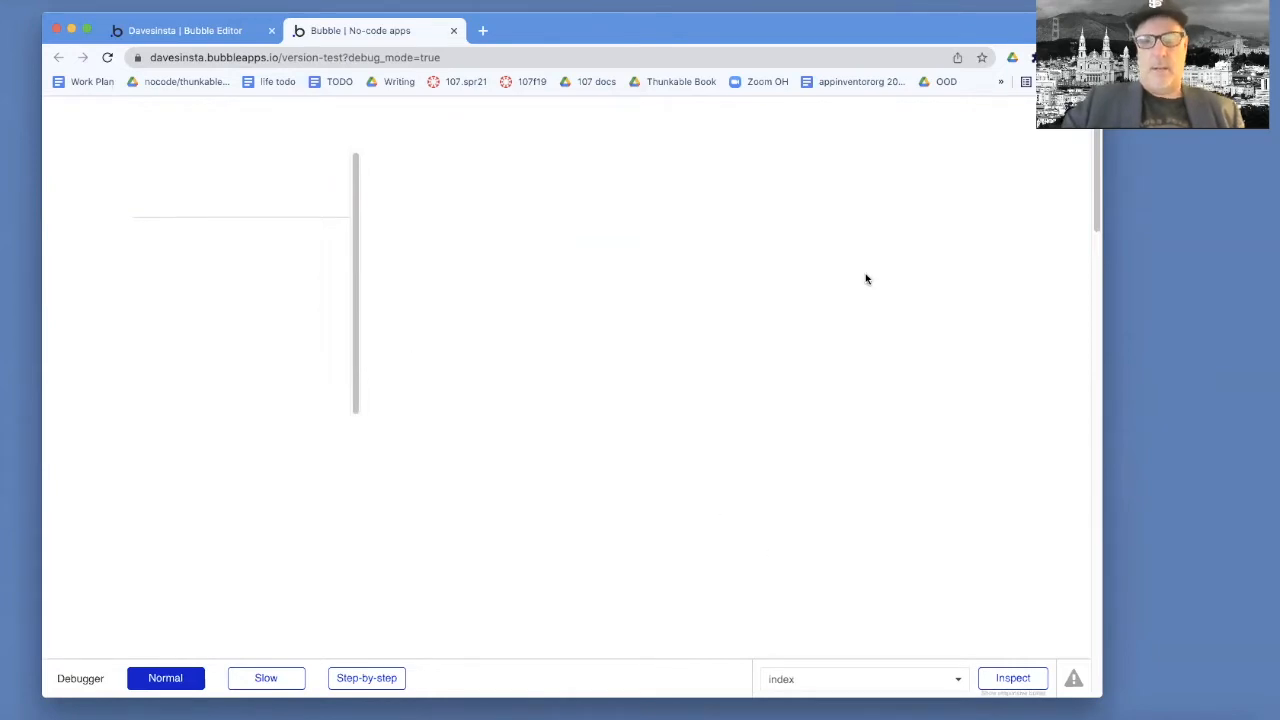
left_click(453, 30)
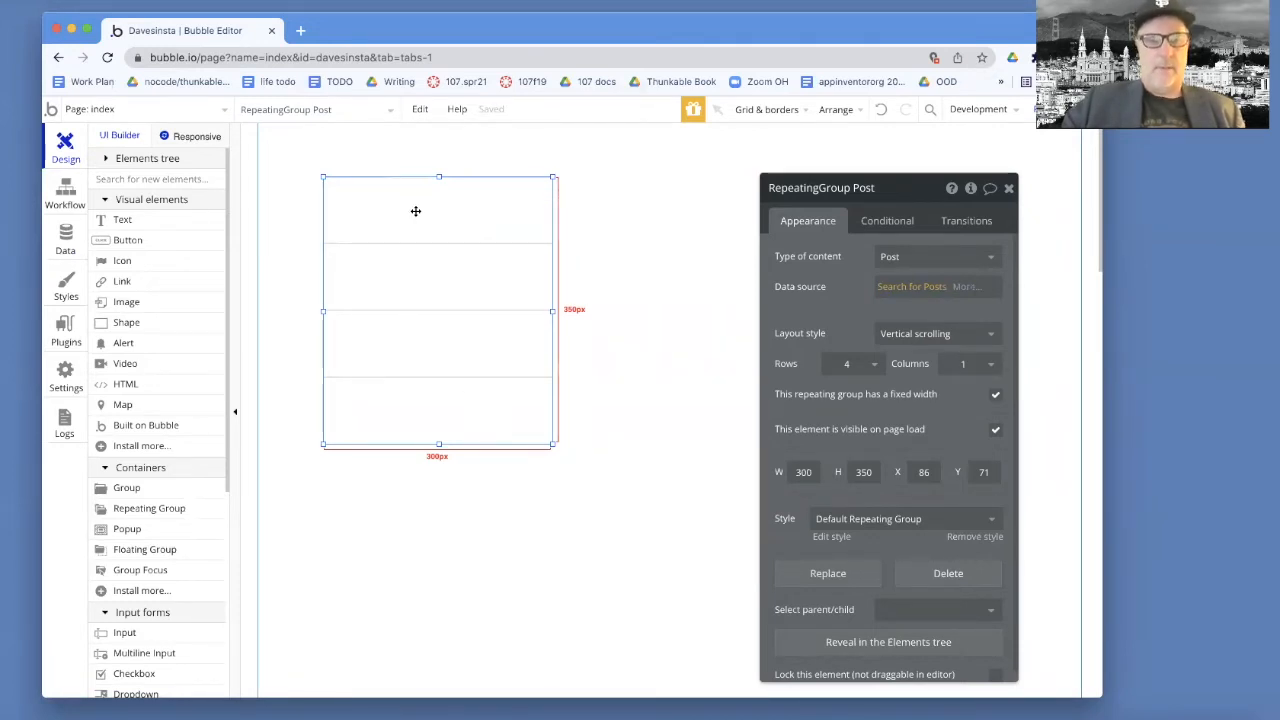
Place a text element over the repeating group's first row and check its nesting in the elements tree
left_click(118, 219)
left_click(400, 208)
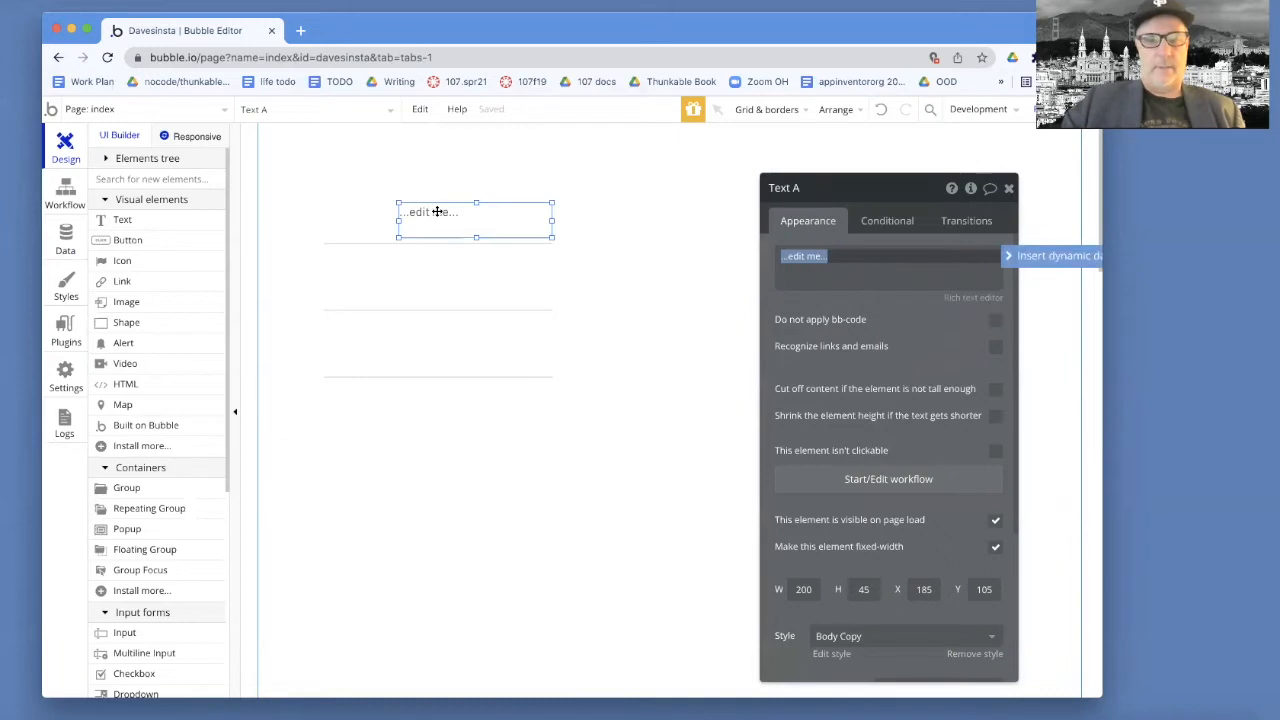
left_click_drag(437, 211, 424, 218)
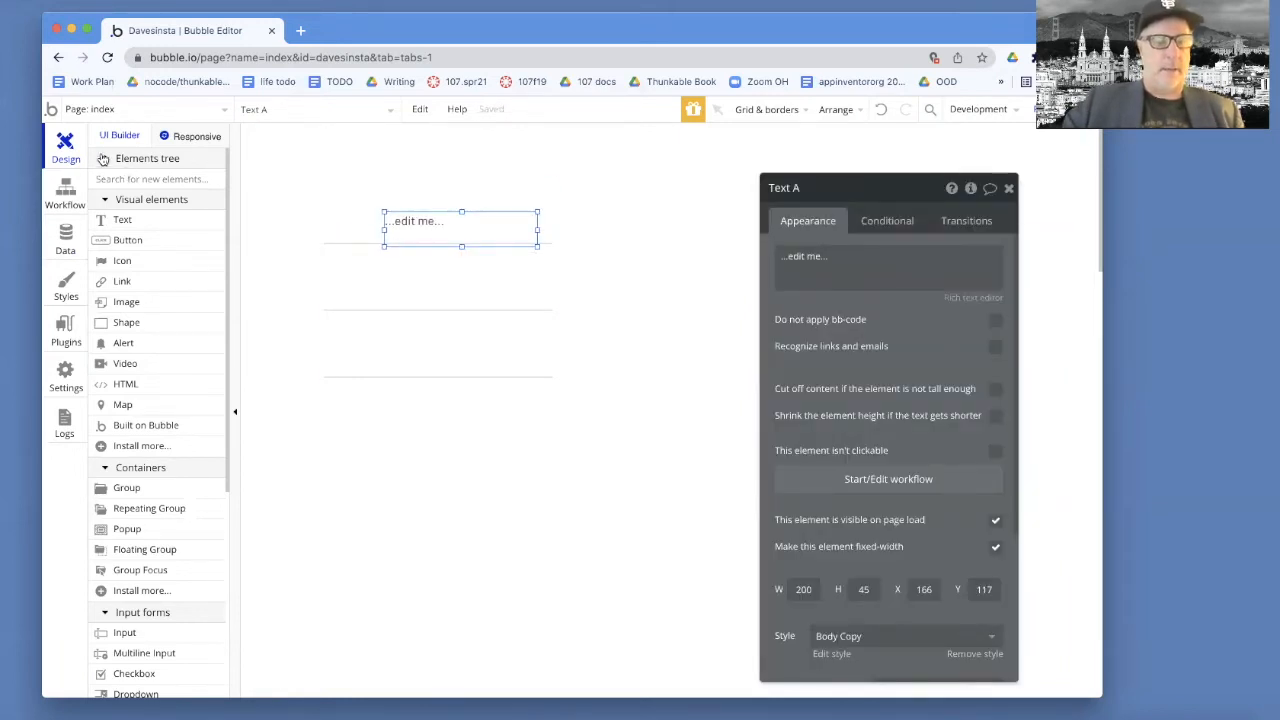
left_click(103, 159)
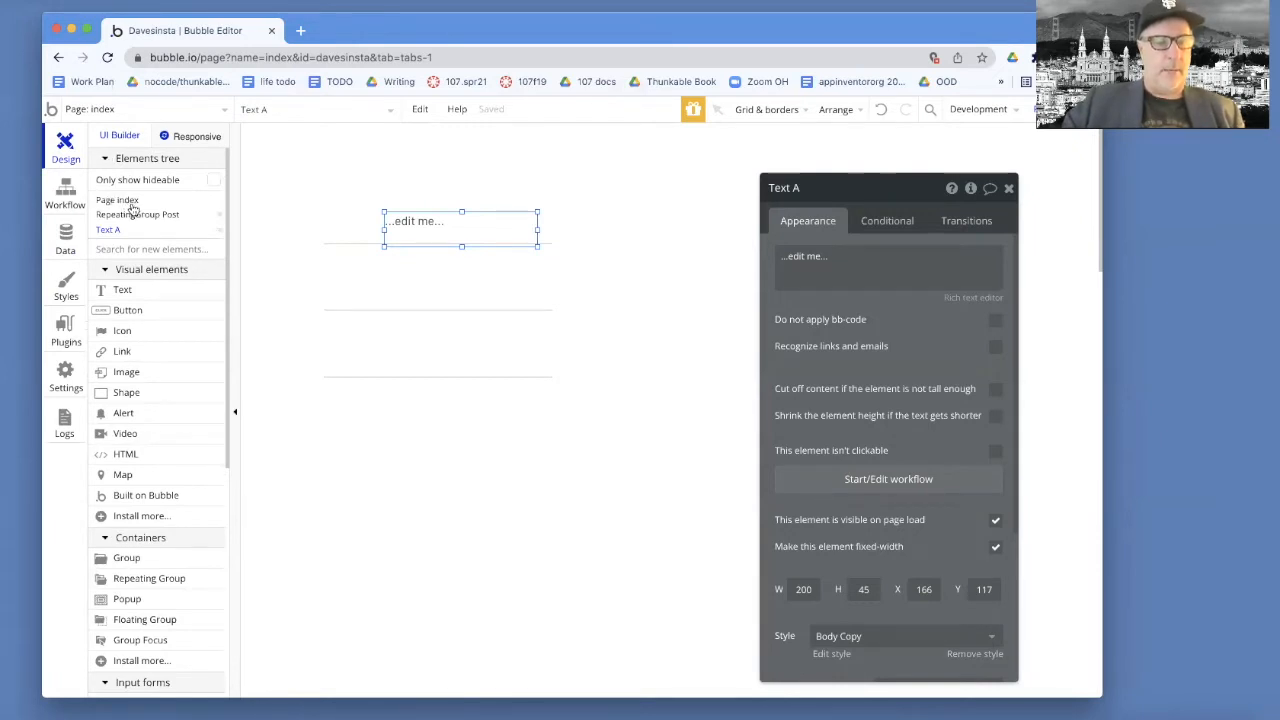
left_click(90, 215)
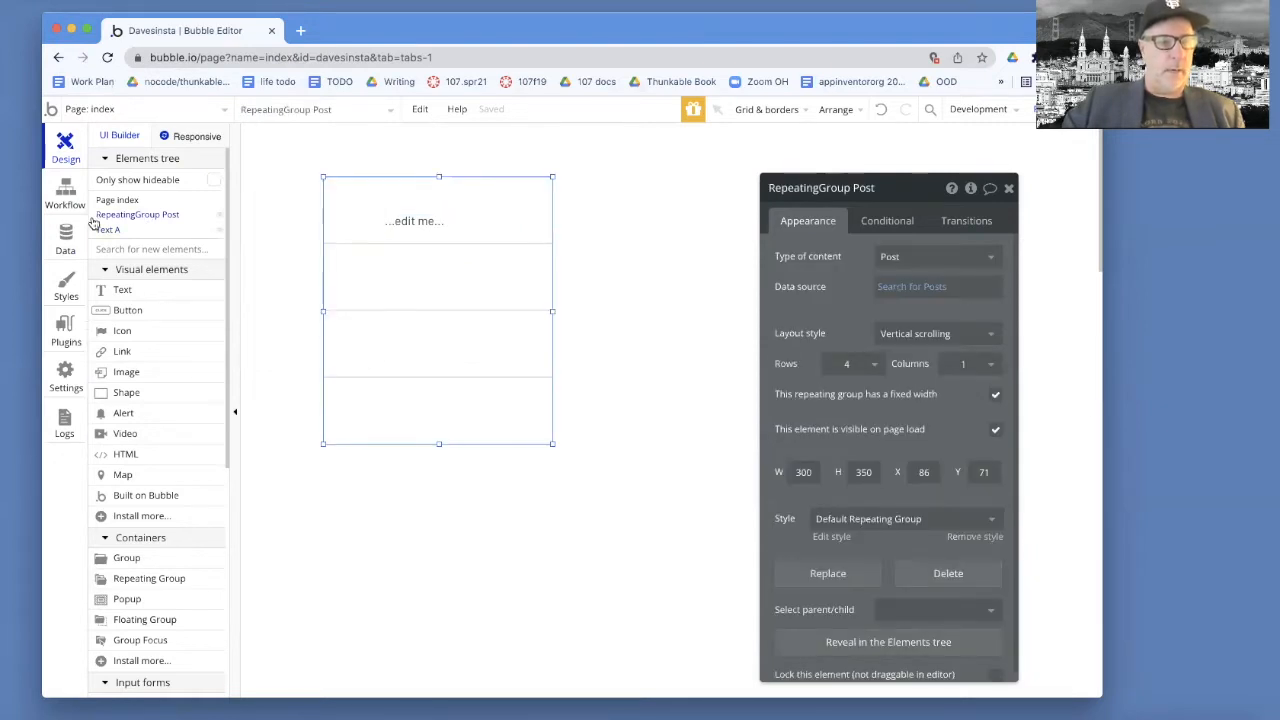
Move the text element inside the repeating group's first cell, to about X 34, Y 36
left_click(405, 220)
mouse_move(405, 220)
left_mouse_down()
mouse_move(433, 228)
mouse_move(360, 220)
mouse_move(381, 216)
left_mouse_up()
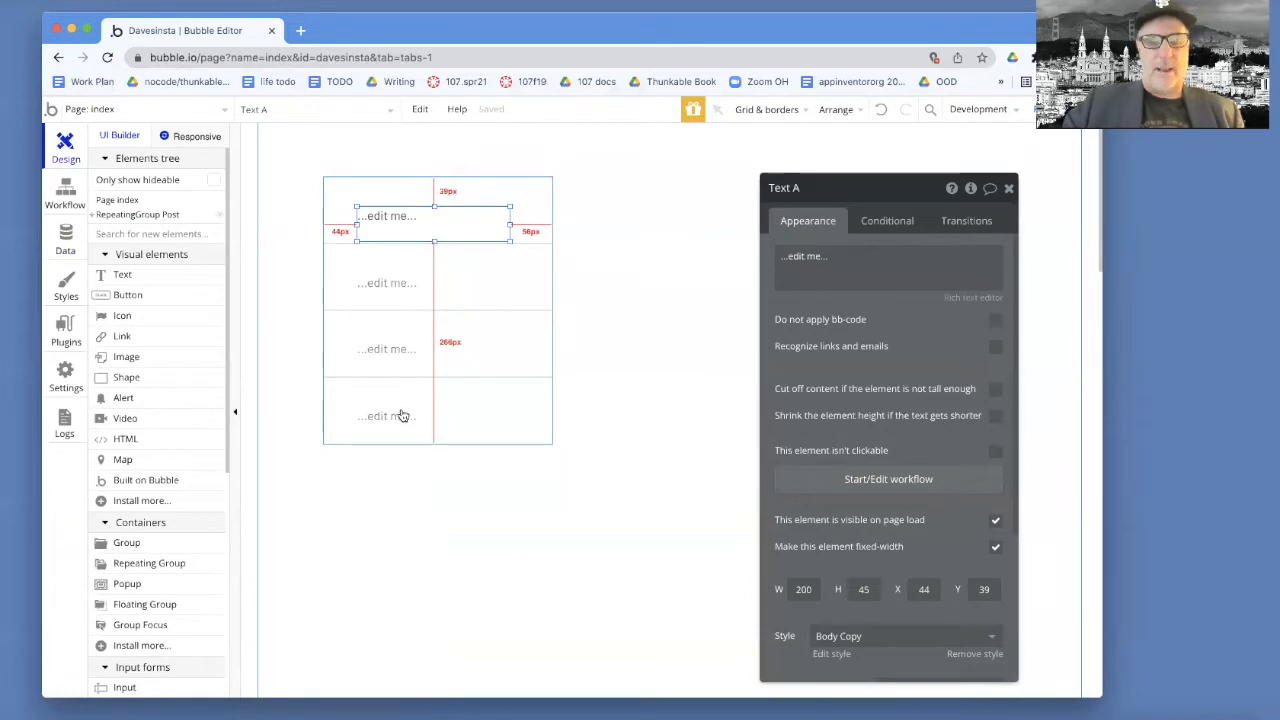
left_click(406, 304)
left_click(400, 228)
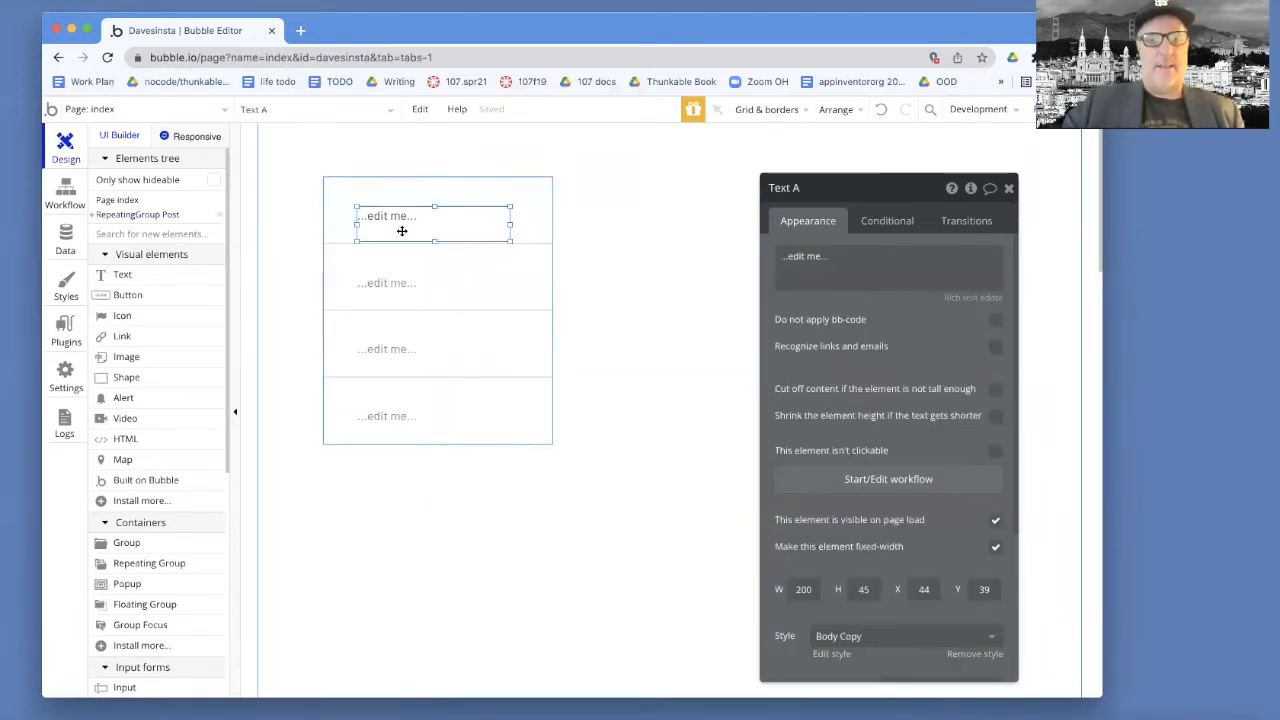
mouse_move(480, 211)
left_mouse_down()
mouse_move(497, 189)
mouse_move(472, 208)
left_mouse_up()
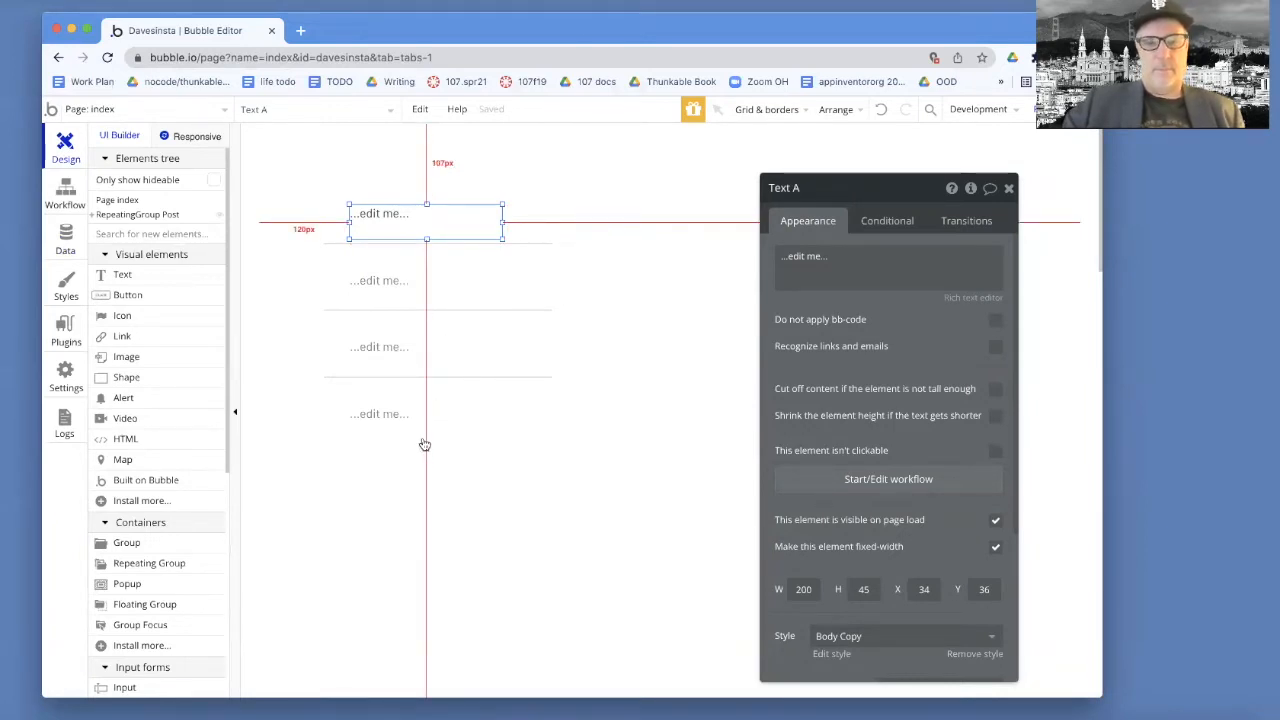
Replace the text element's placeholder with the dynamic value Current cell's Post's postText, and preview the page
left_click(816, 260)
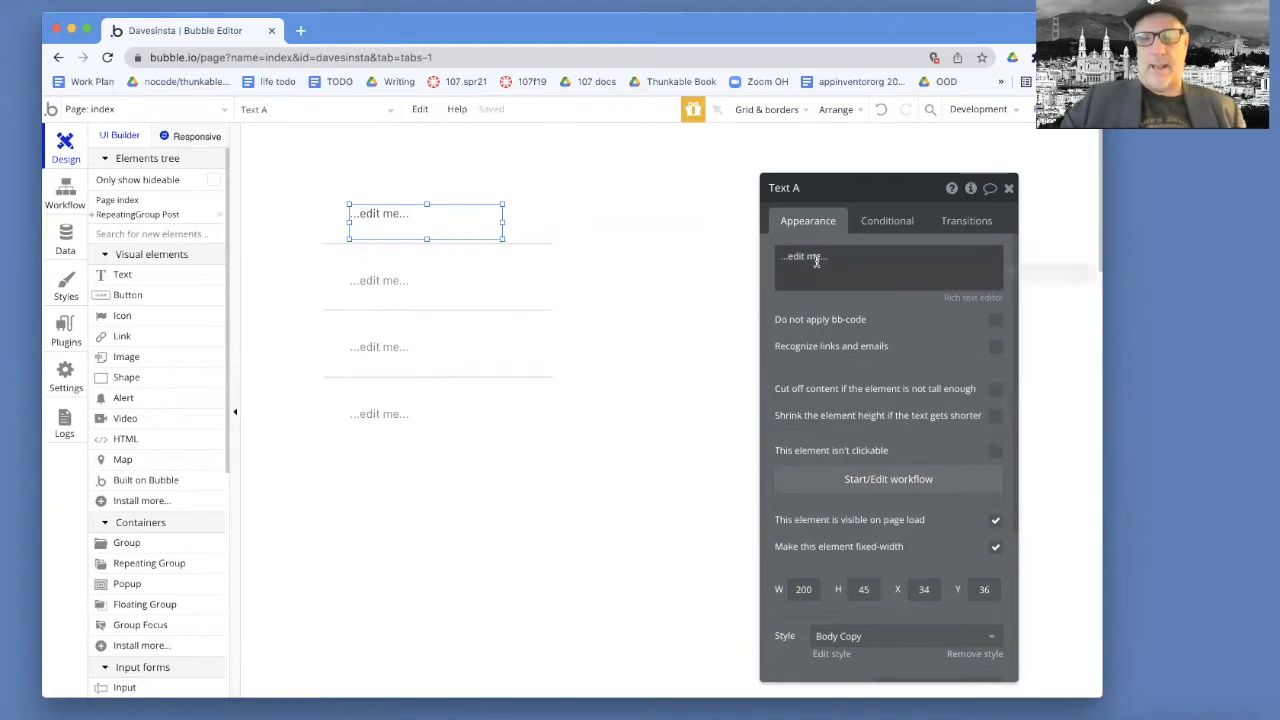
left_click(814, 255)
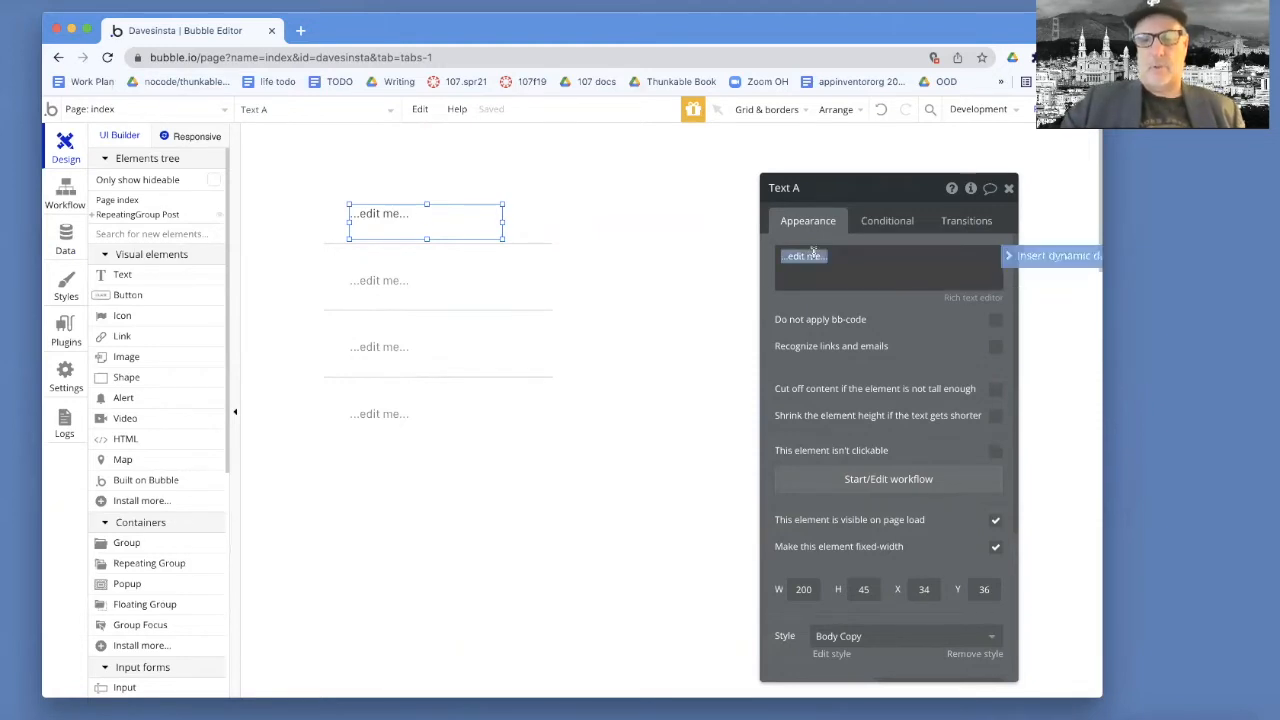
left_click(1068, 256)
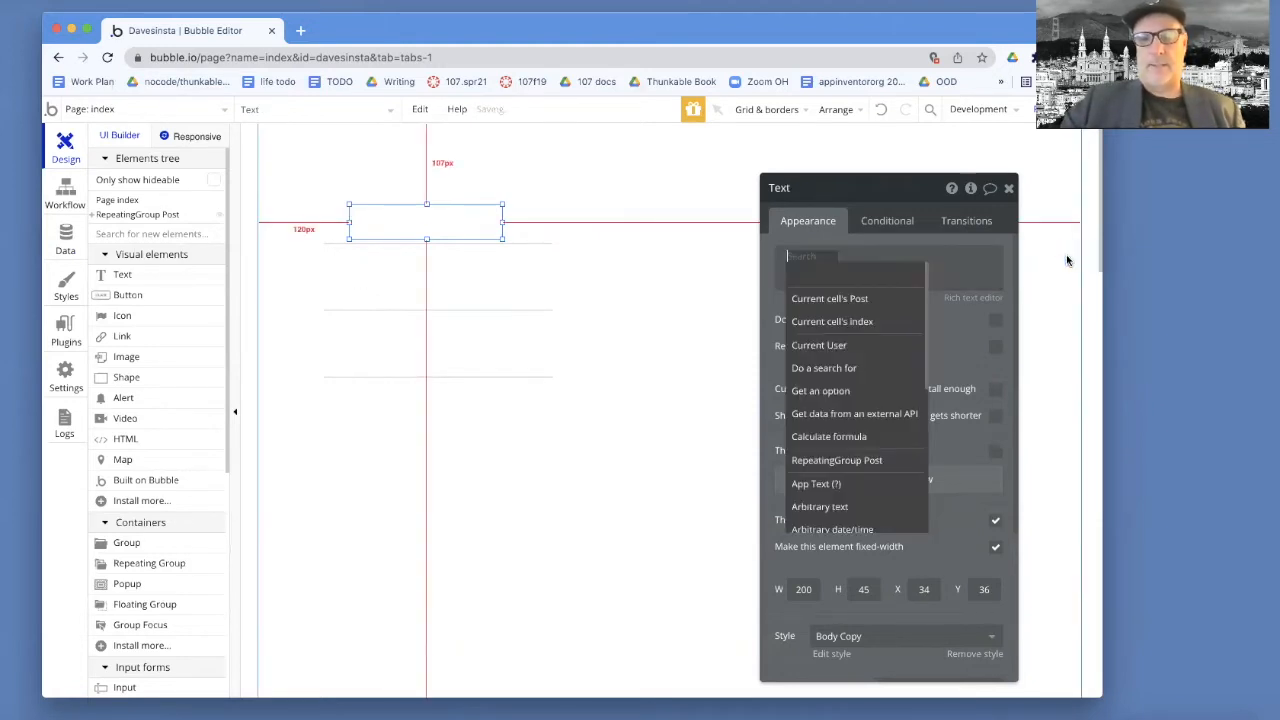
left_click(868, 299)
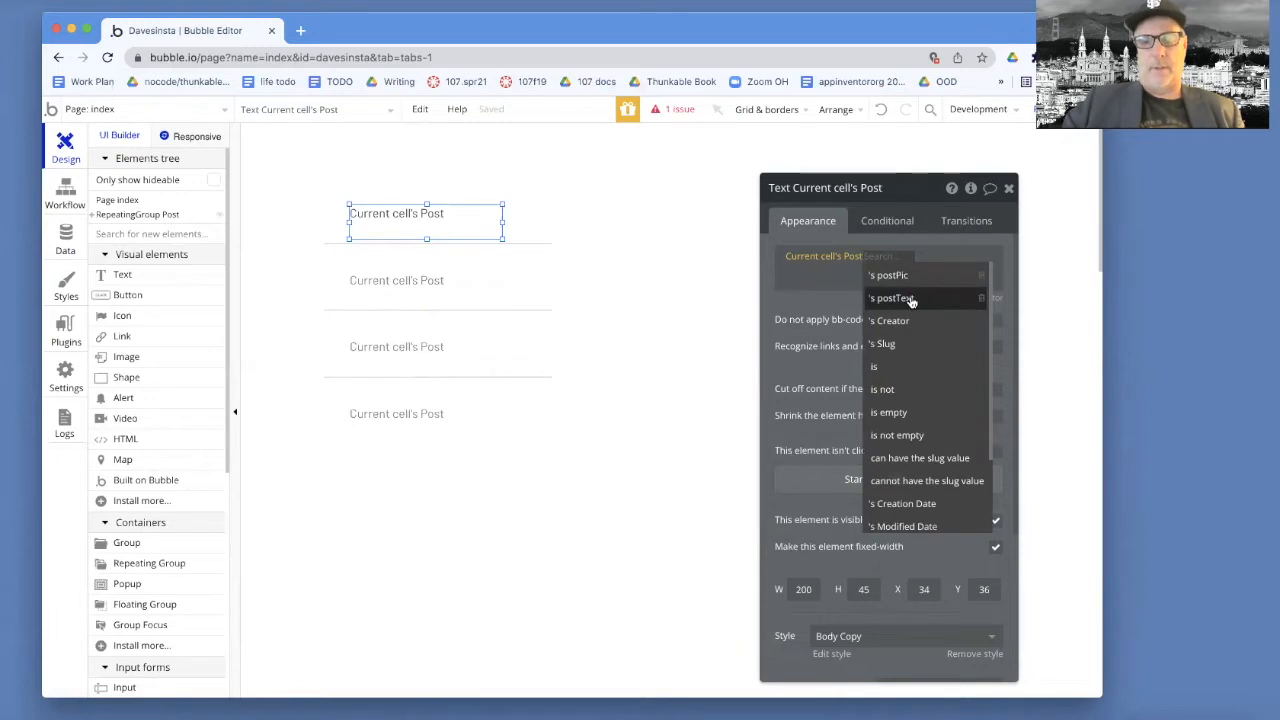
left_click(905, 298)
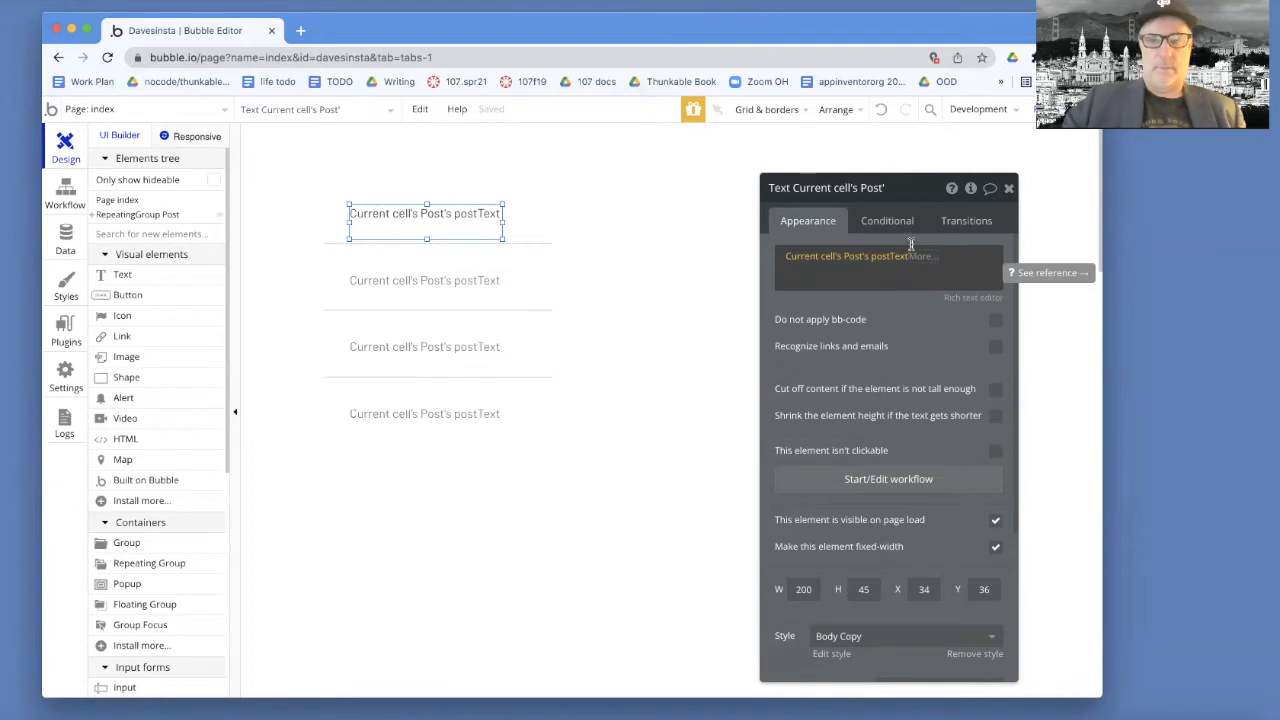
left_click(1060, 109)
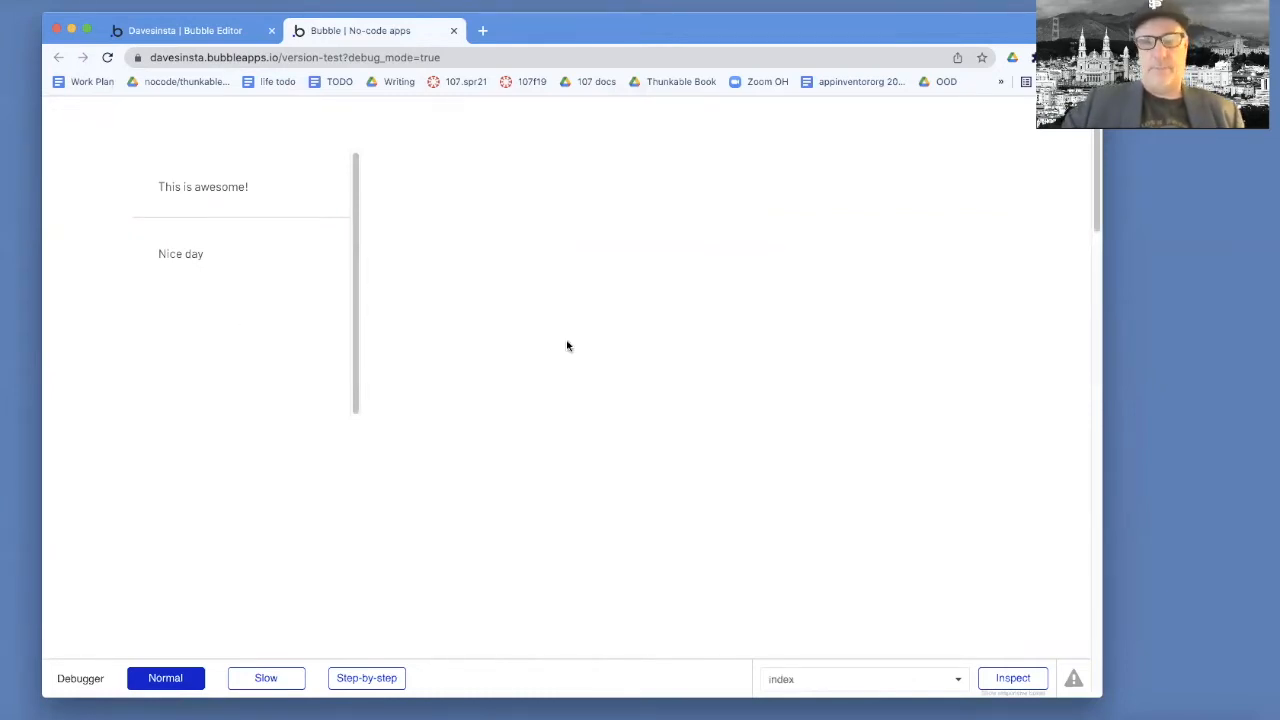
left_click(454, 32)
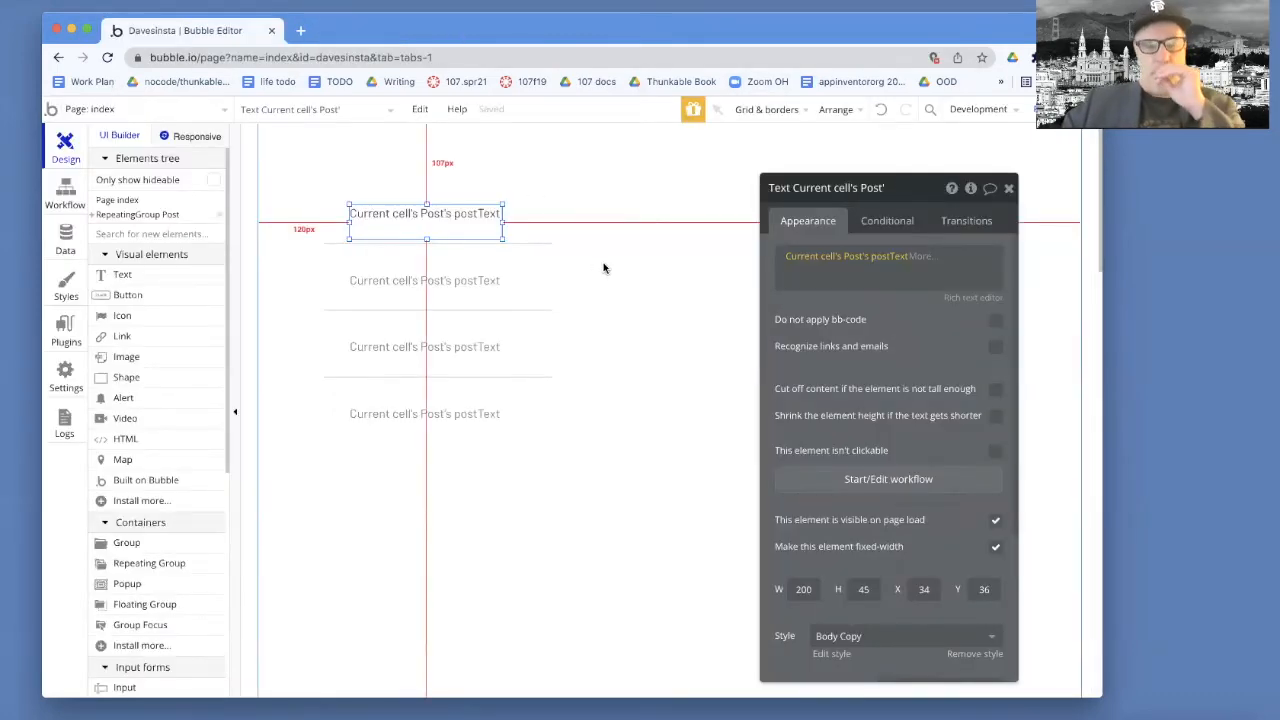
Shift the postText element within the repeating group's first cell to about X 69, Y 31
left_click_drag(464, 218, 490, 213)
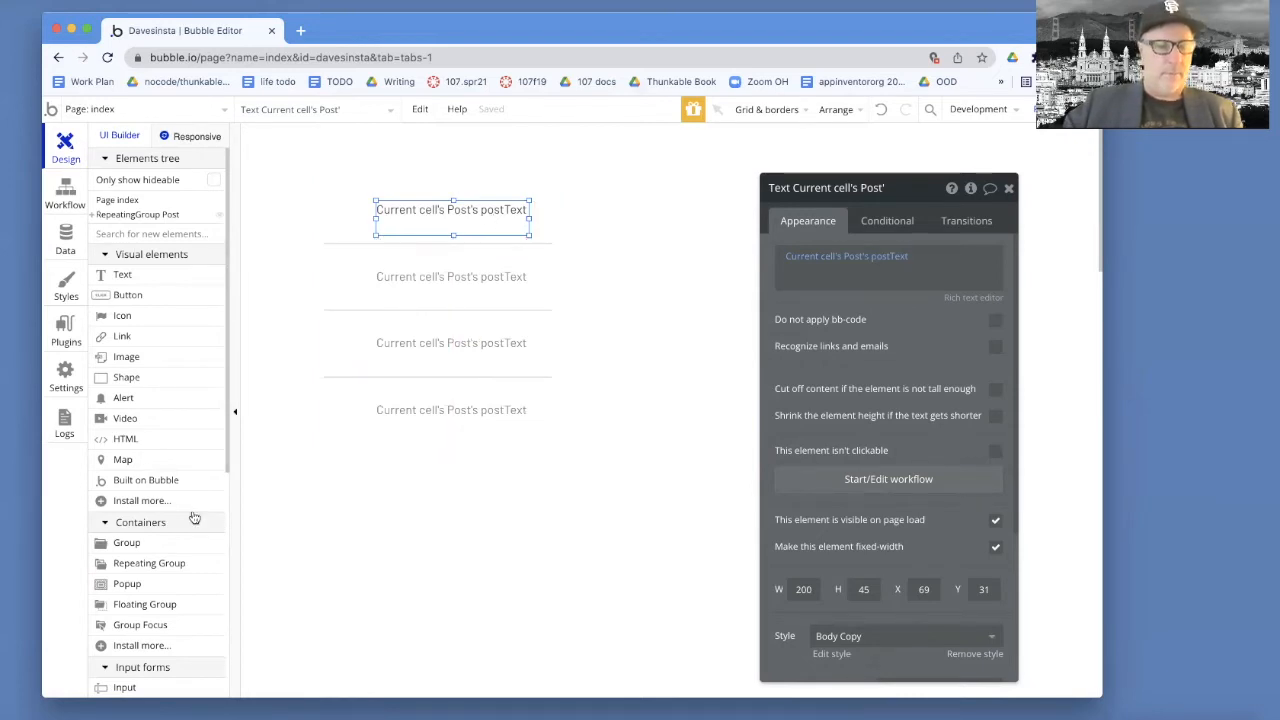
Place an image element beside the repeating group, upload dotIcon.png as its static image, and size it to about 61 by 46
left_click_drag(128, 360, 691, 368)
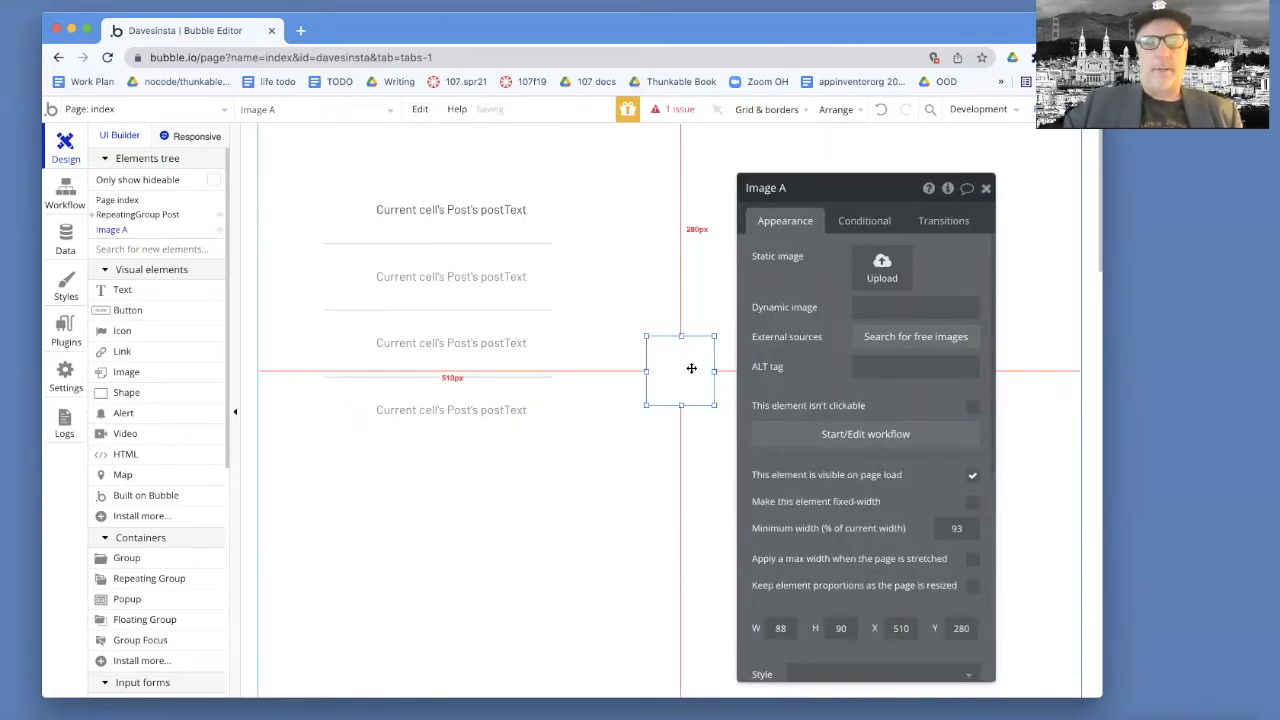
left_click_drag(649, 341, 664, 359)
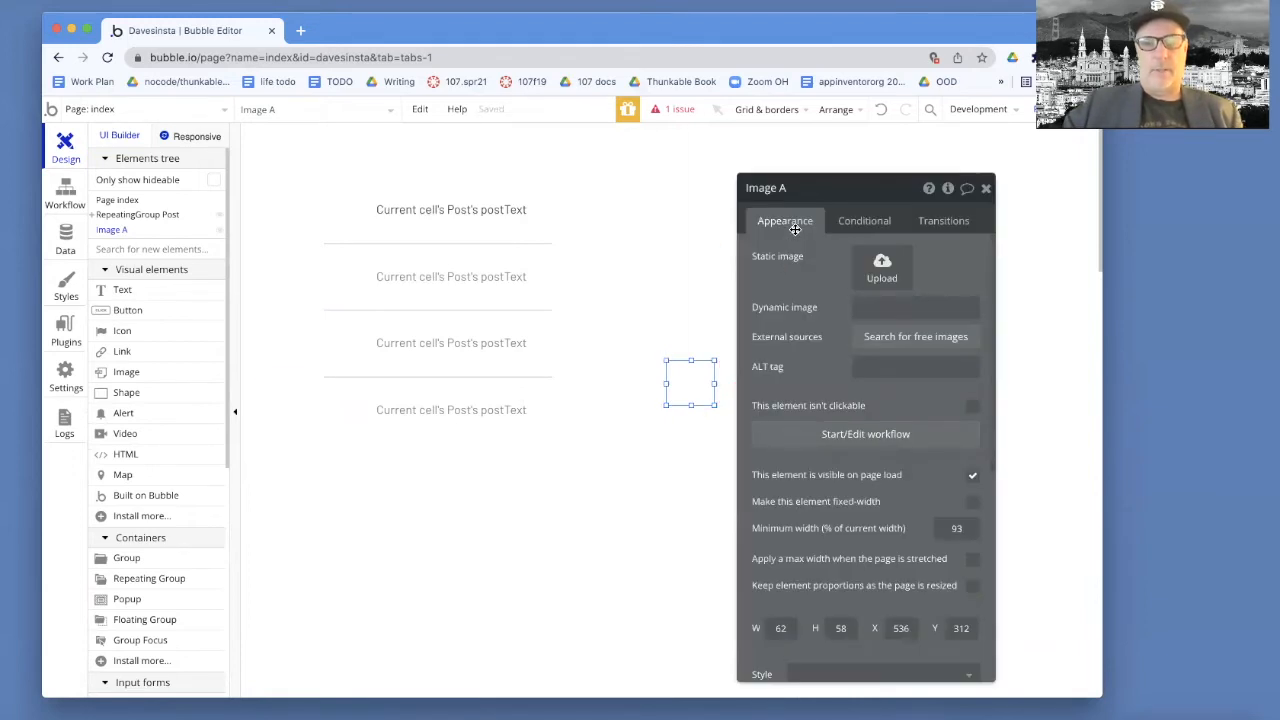
left_click(882, 272)
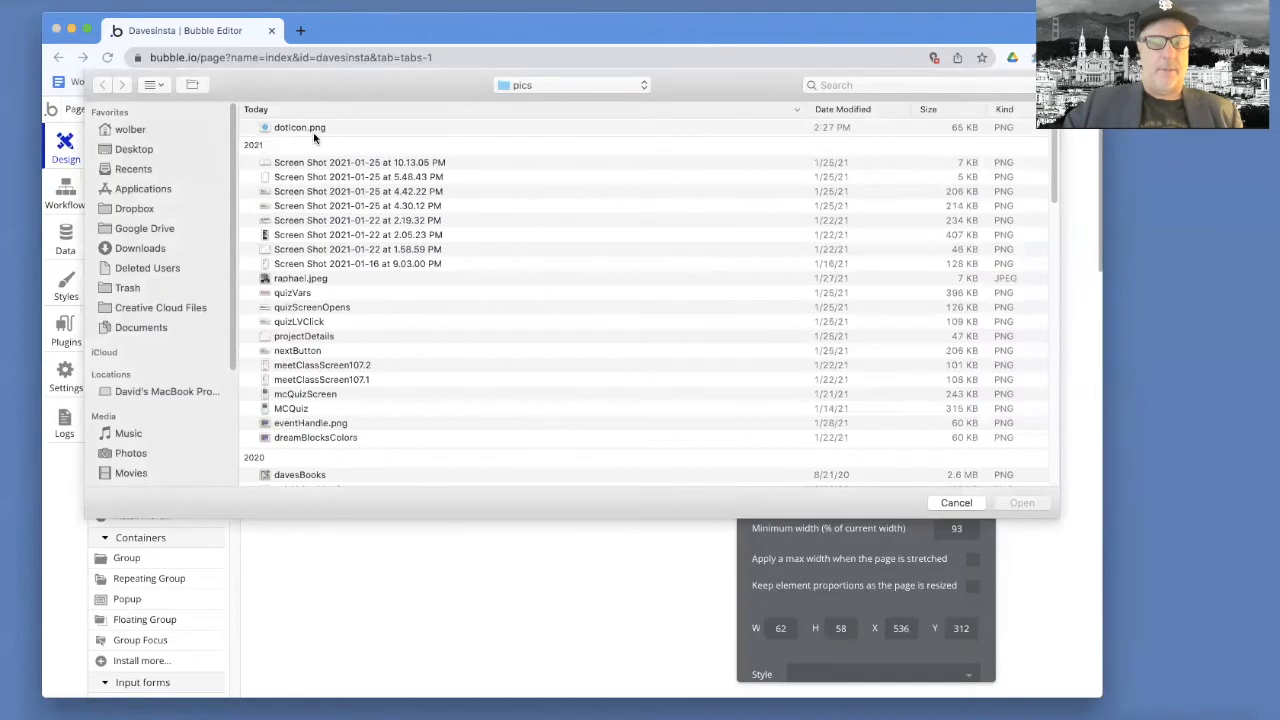
double_click(304, 127)
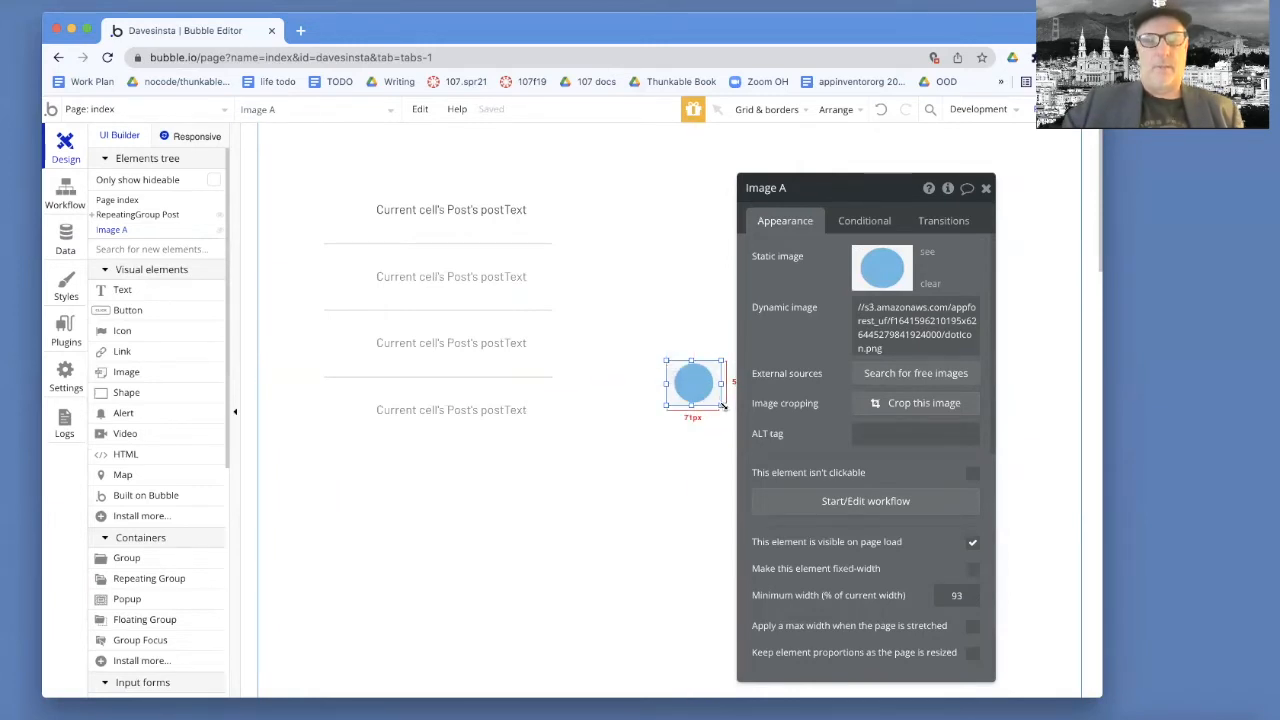
left_click_drag(721, 404, 714, 397)
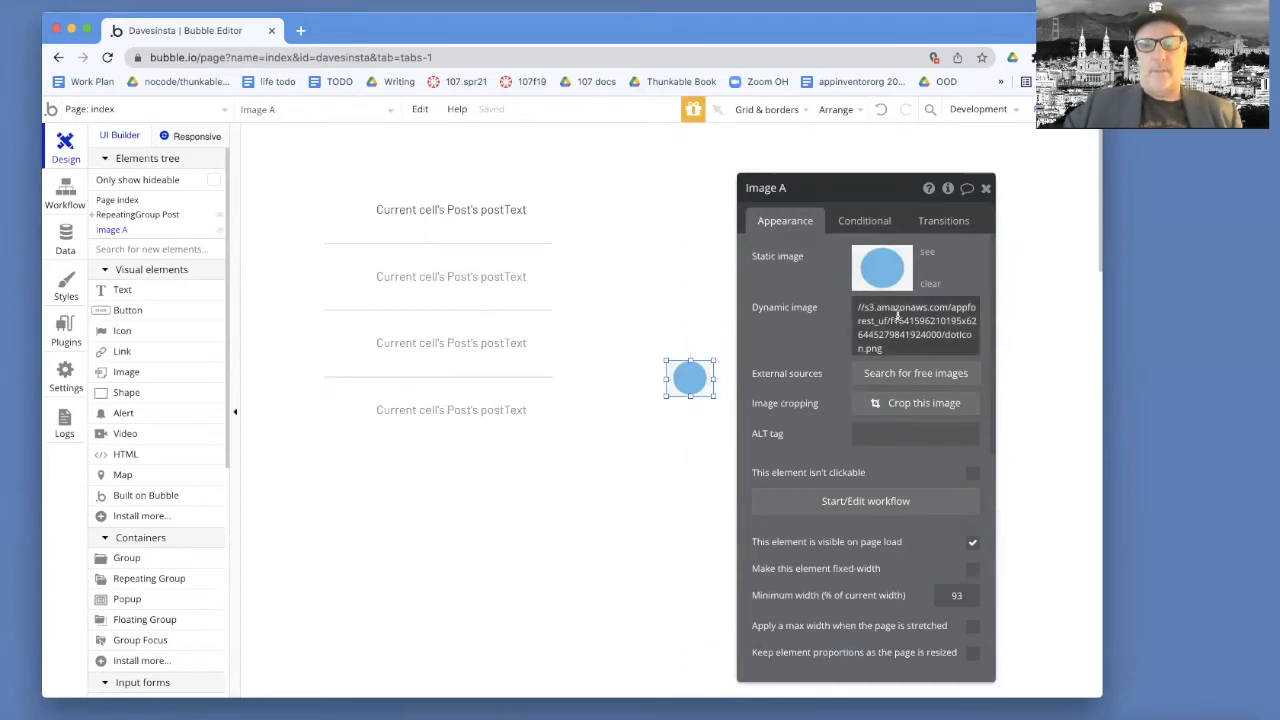
Move the image into the repeating group's first cell at about X 8, Y 31, and check its nesting in the elements tree
left_click_drag(673, 372, 356, 221)
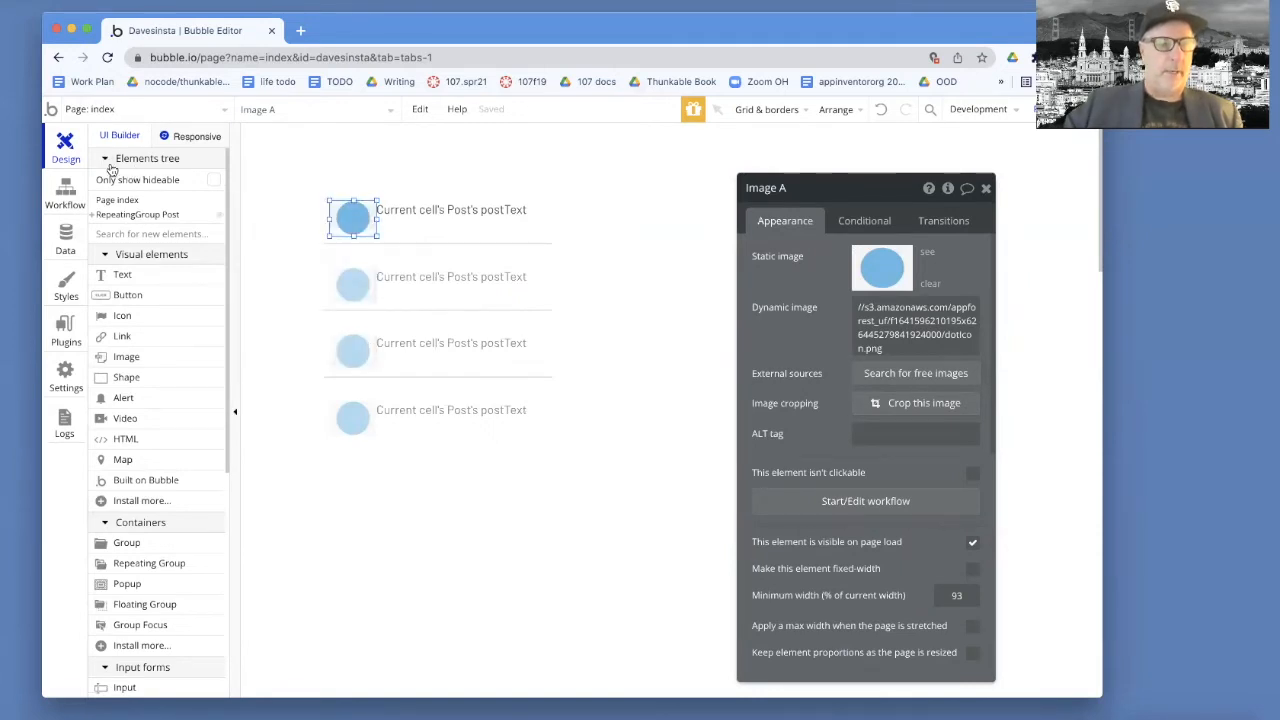
left_click(91, 215)
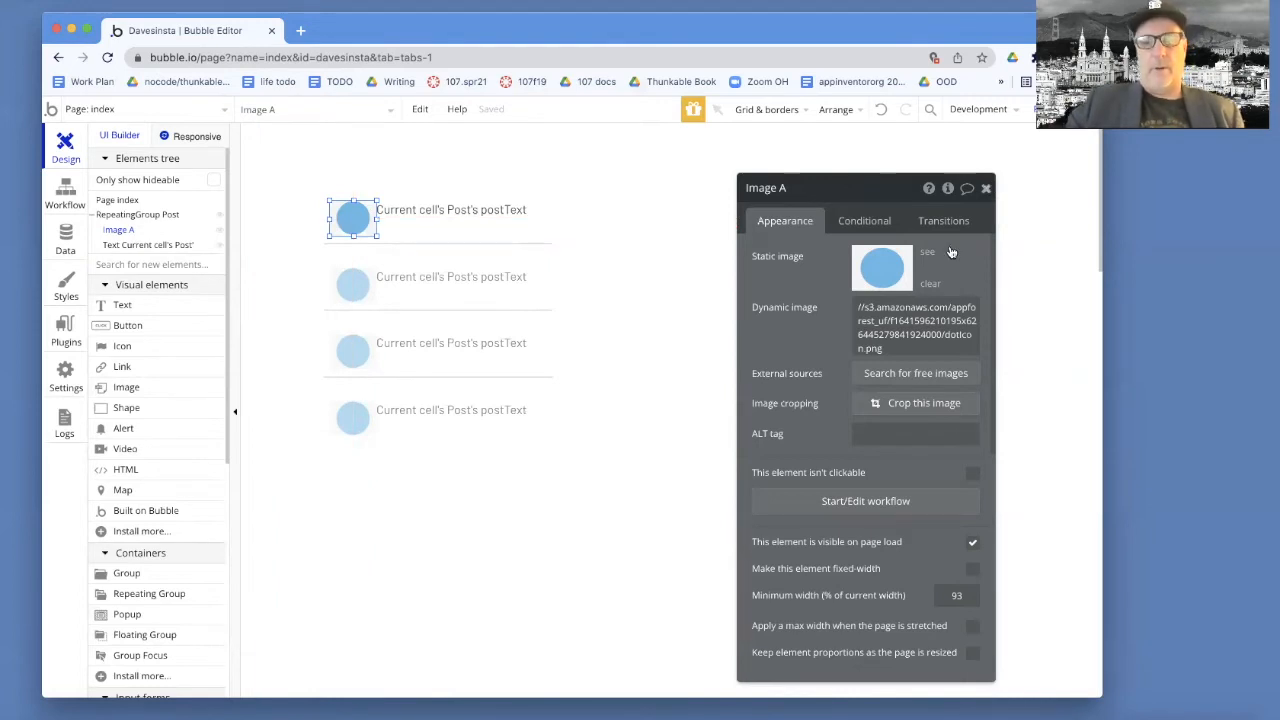
Replace the image's source with the dynamic value Current cell's Post's postPic, and preview the page
left_click(895, 320)
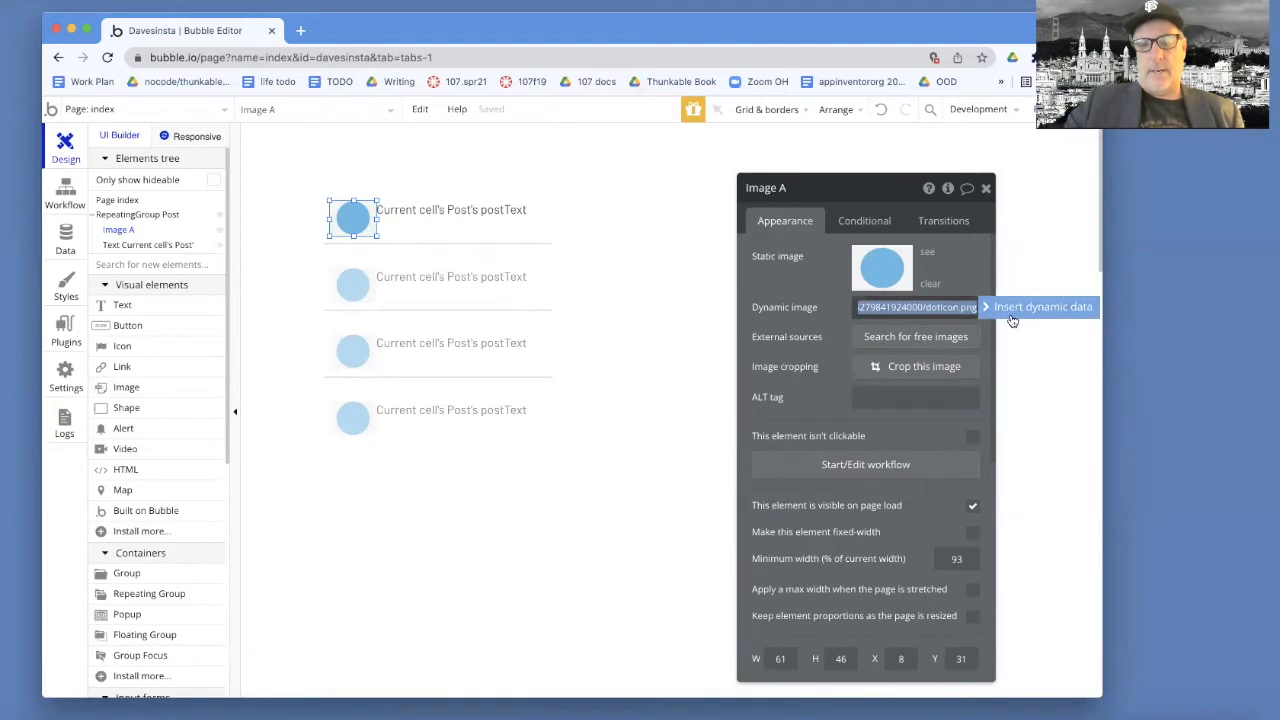
key("BackSpace")
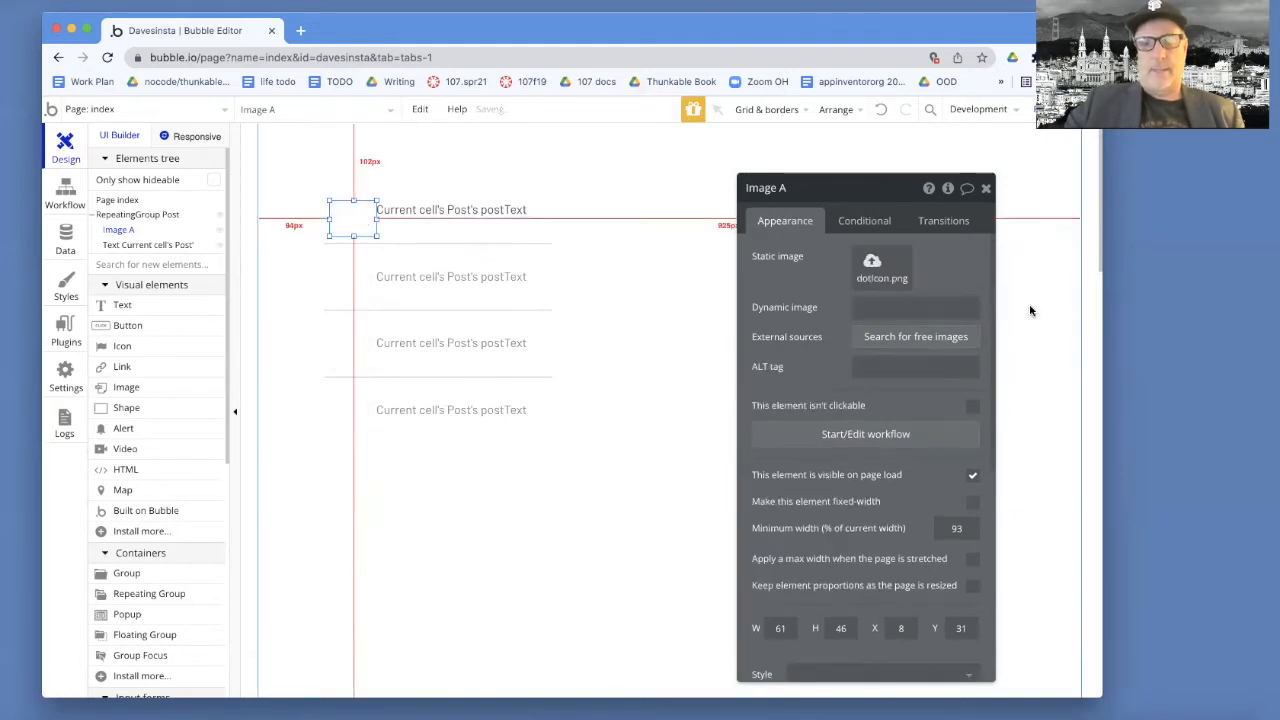
left_click(862, 310)
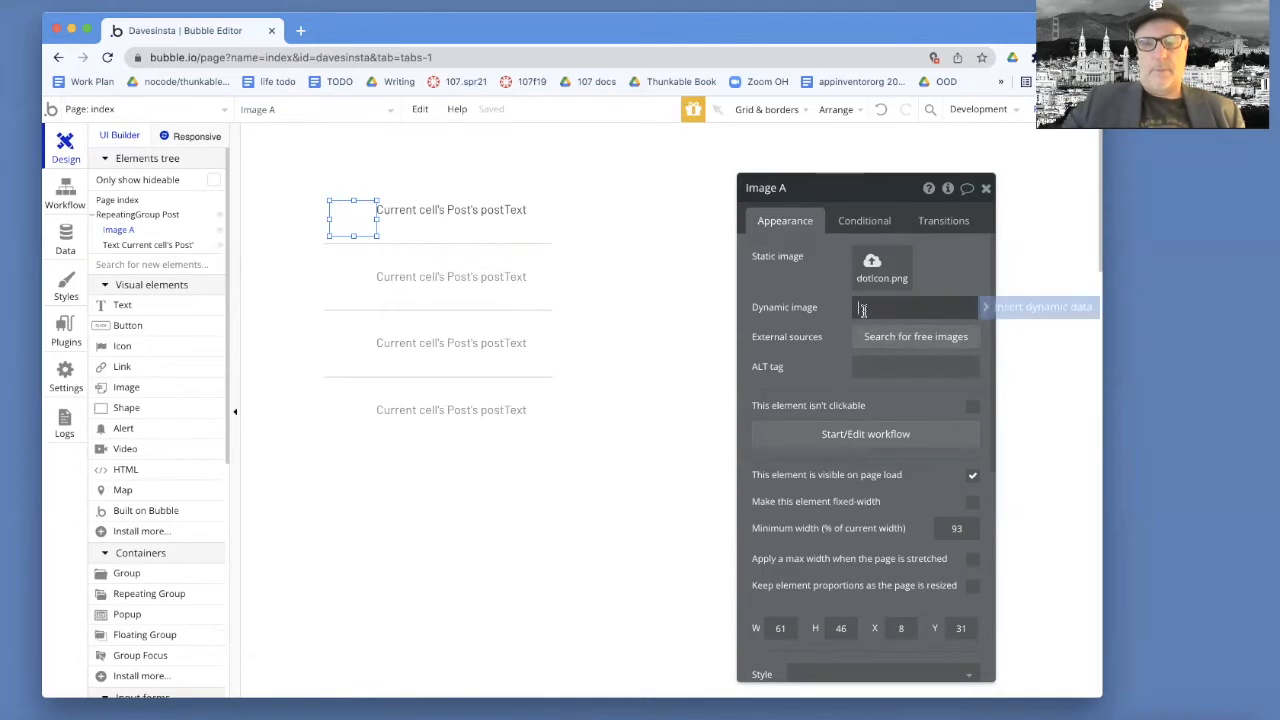
left_click(1033, 310)
left_click(928, 352)
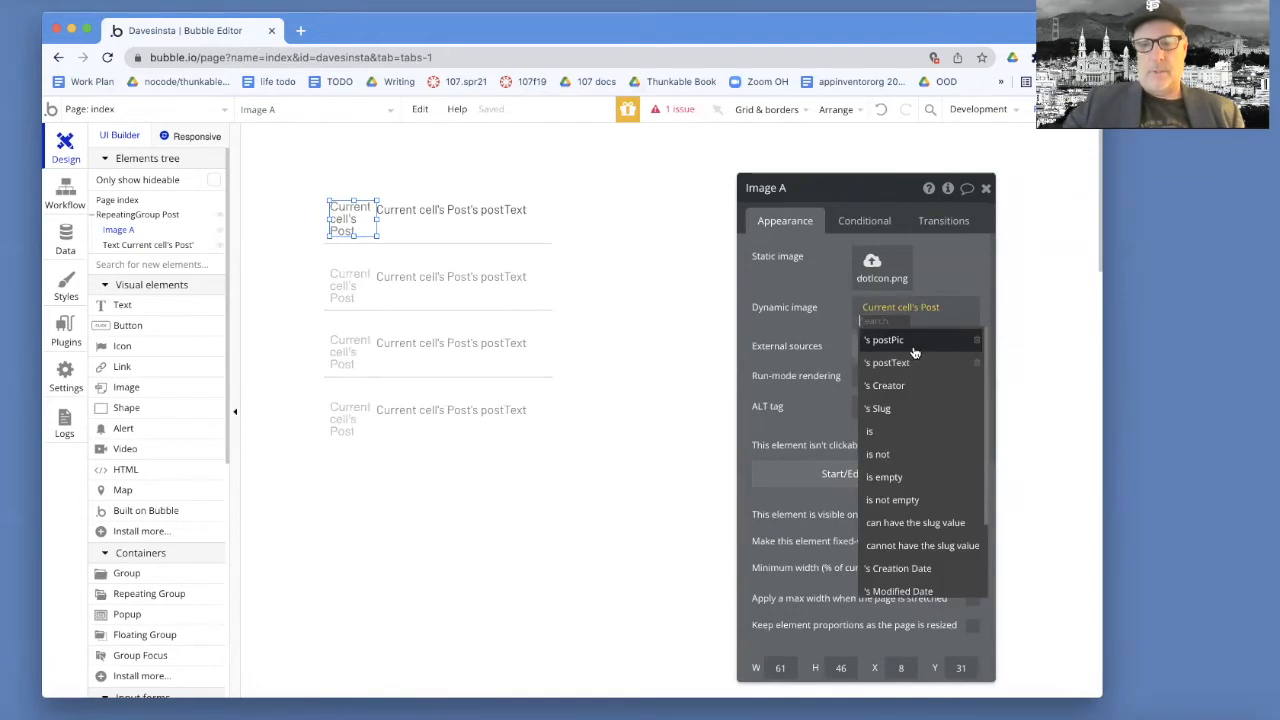
left_click(905, 341)
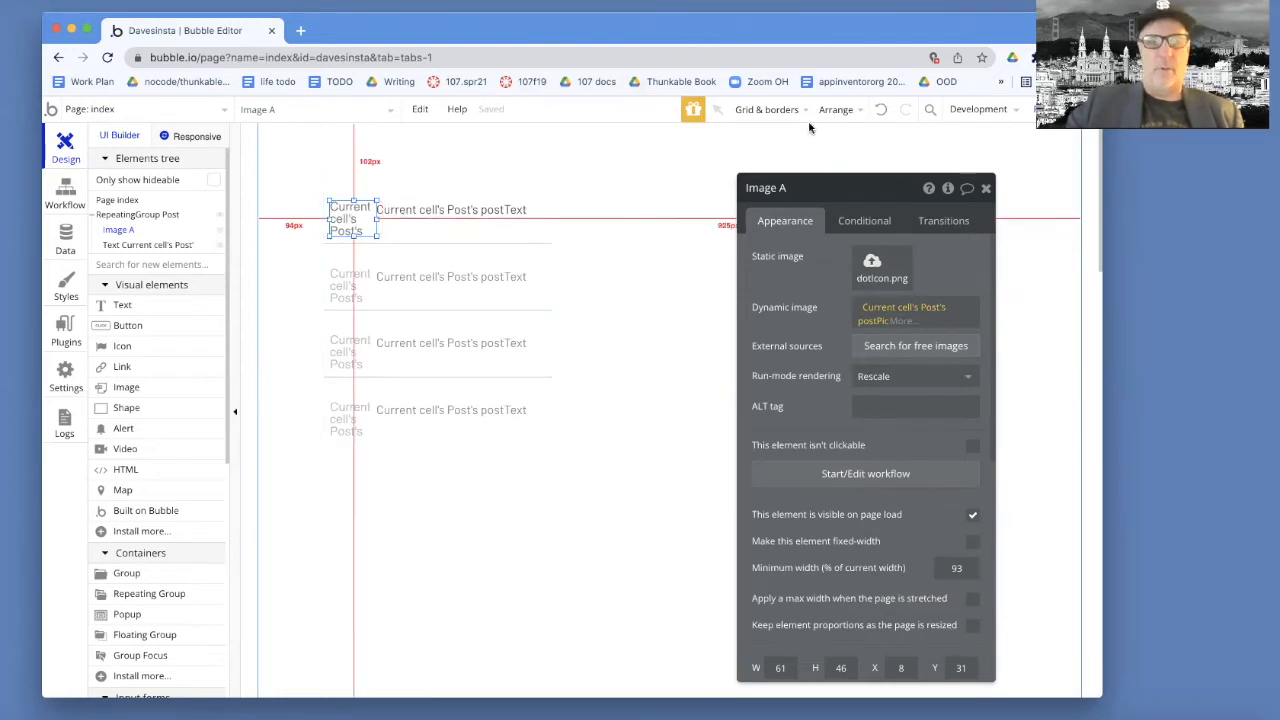
left_click(986, 188)
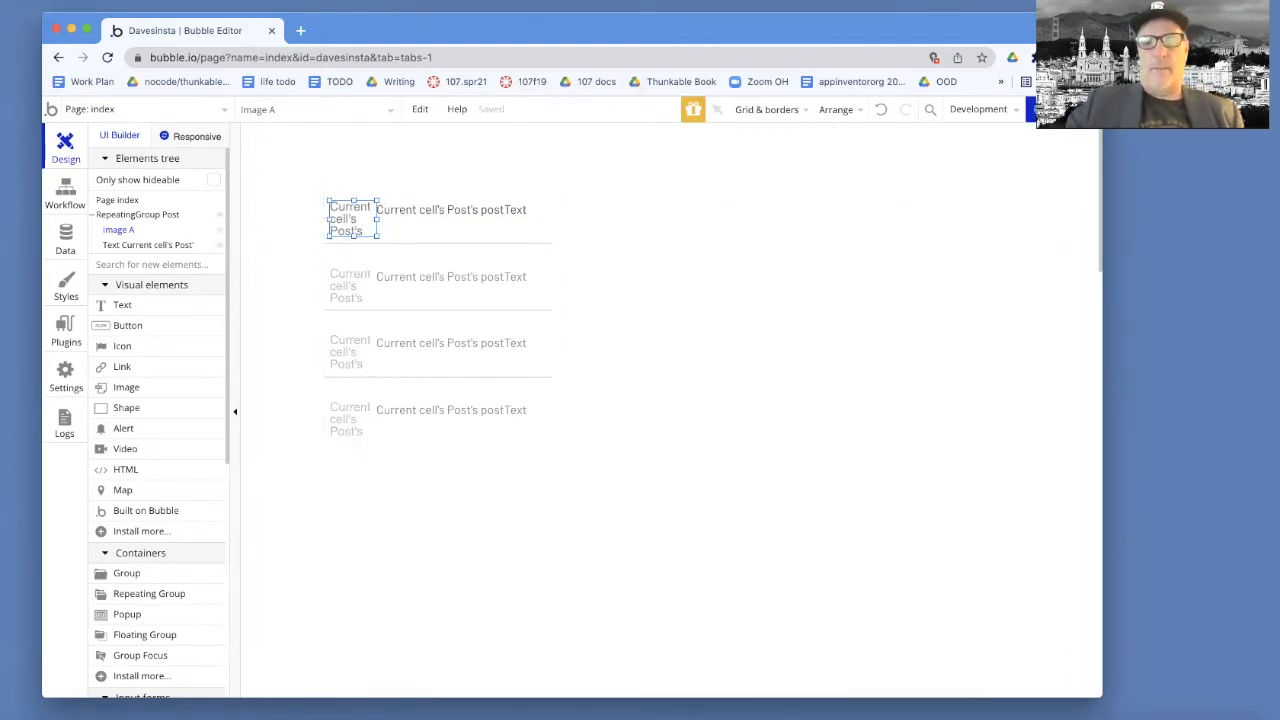
left_click(1060, 109)
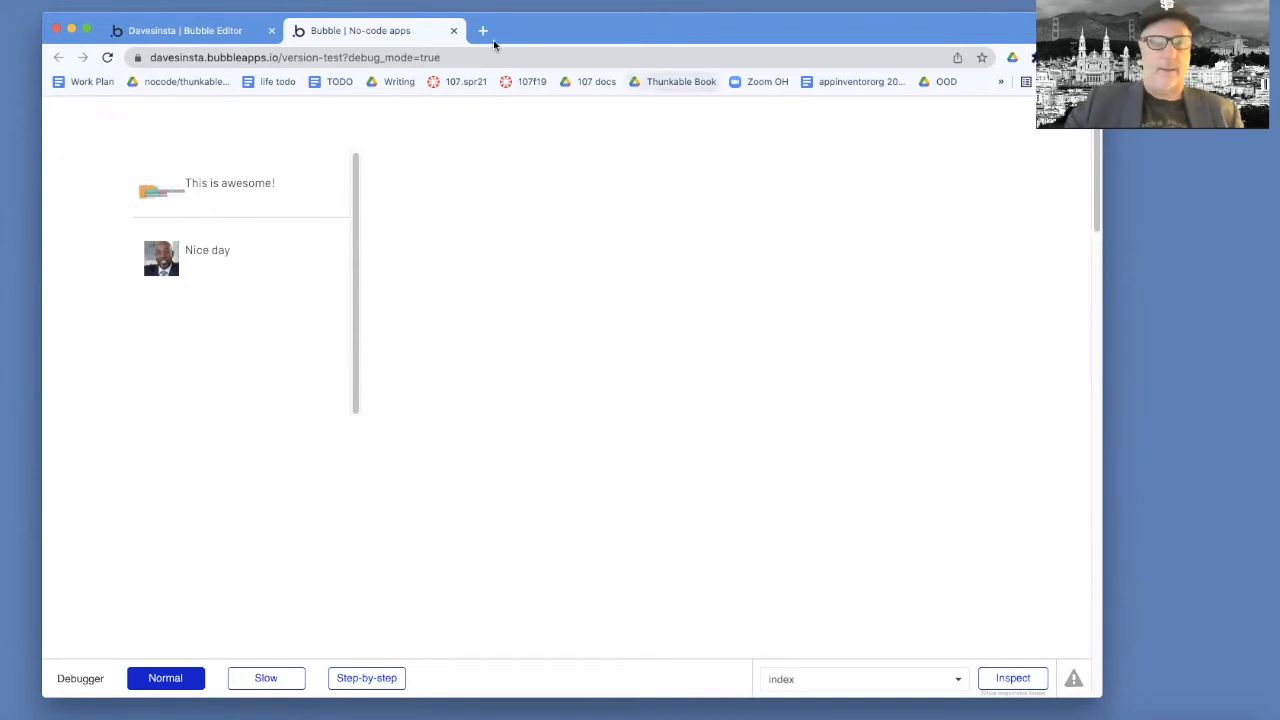
left_click(453, 31)
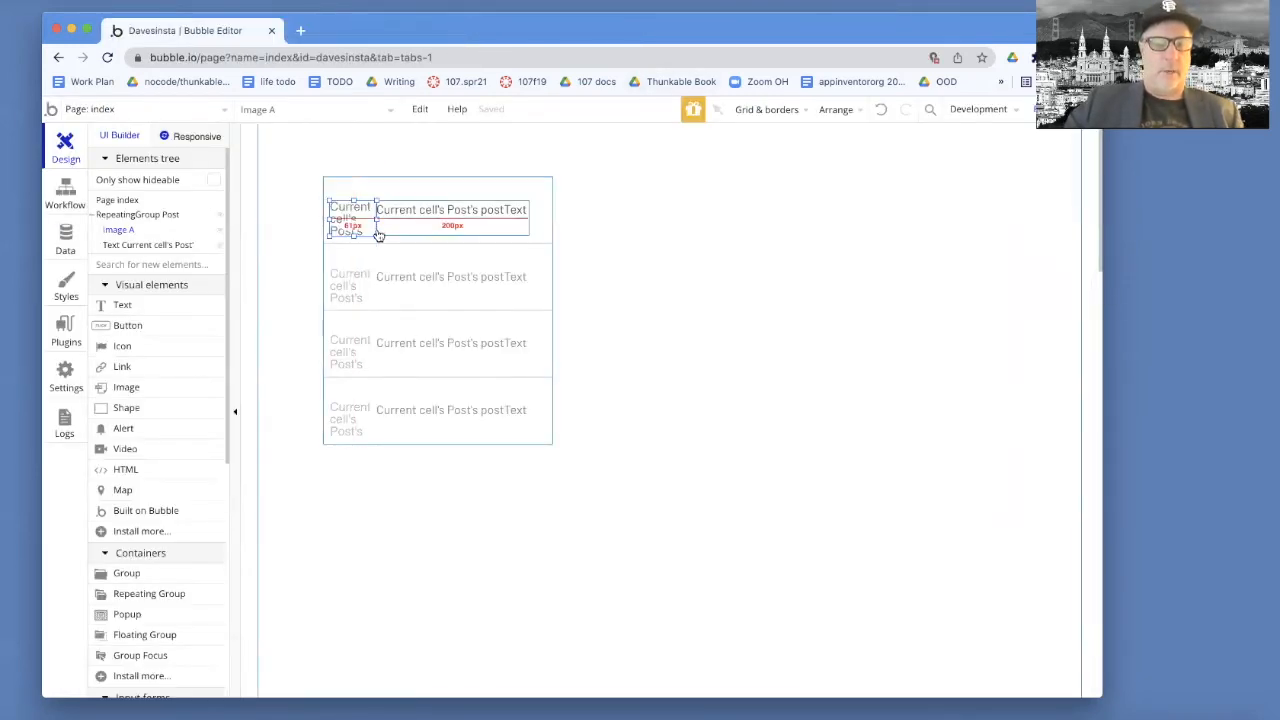
Shrink the cell's image slightly, shift the postText element a little away from it, and preview the page
left_click_drag(376, 236, 371, 231)
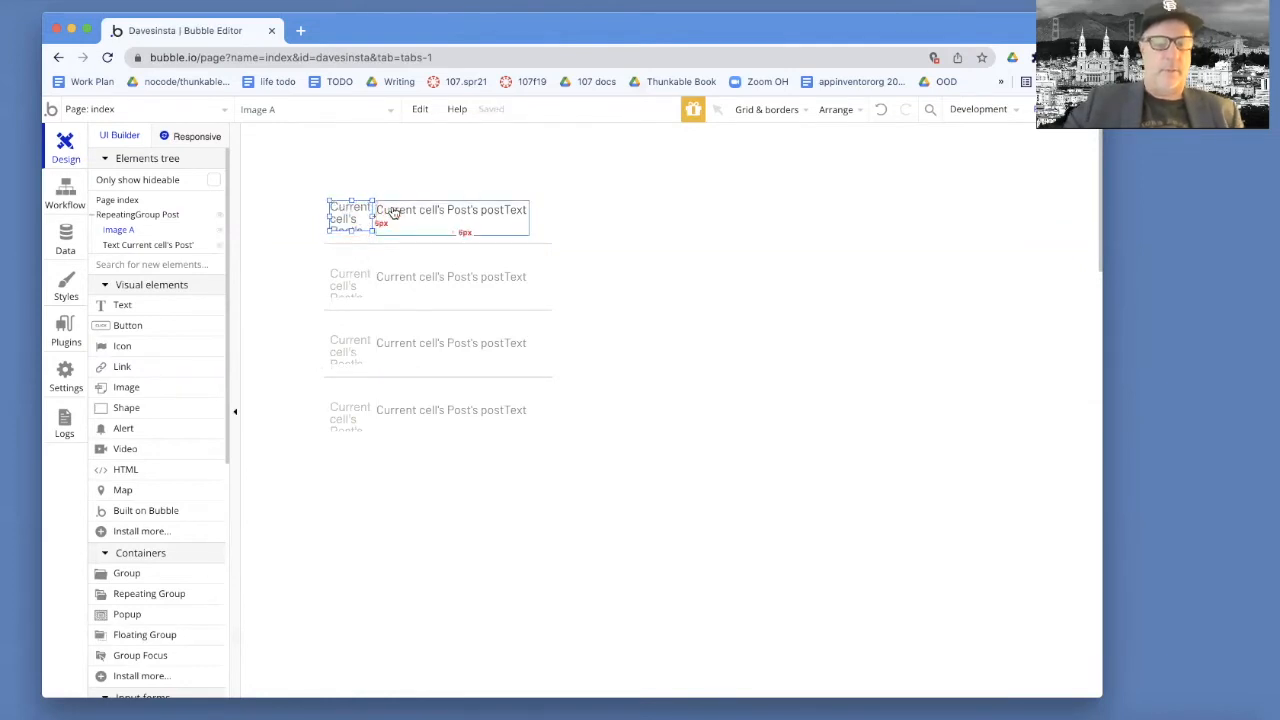
left_click_drag(396, 212, 401, 210)
left_click(1030, 109)
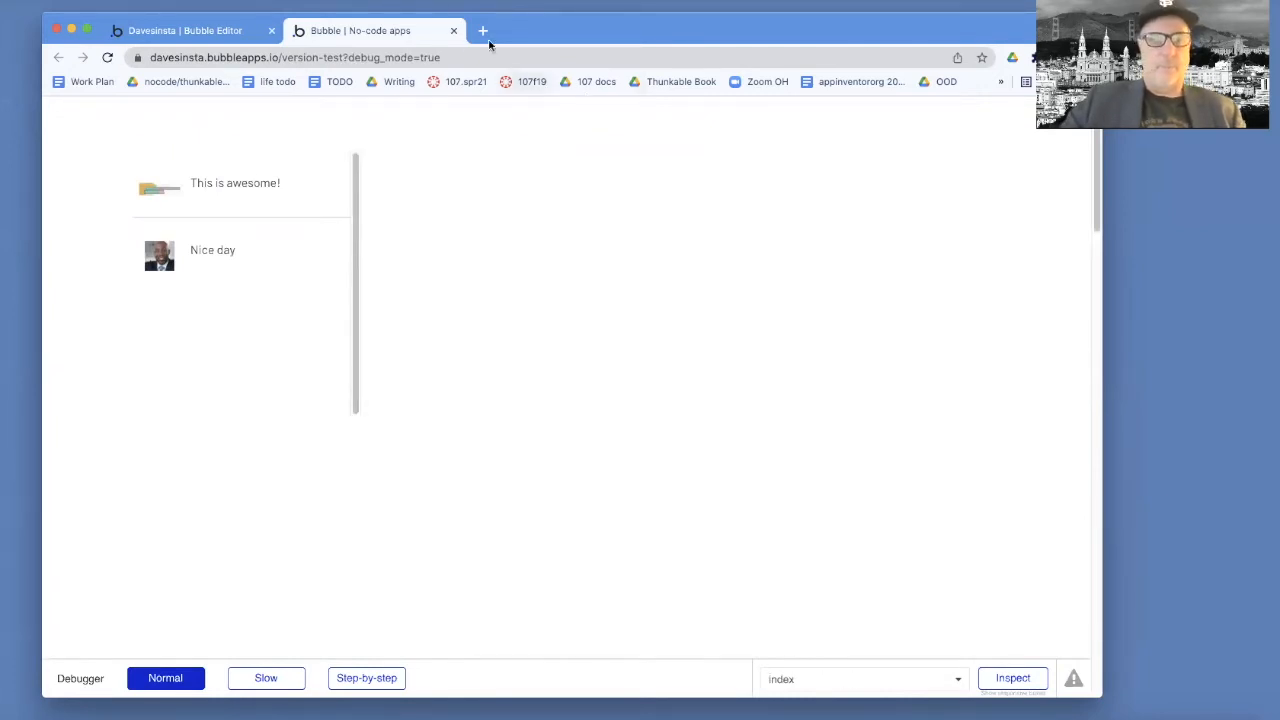
left_click(454, 31)
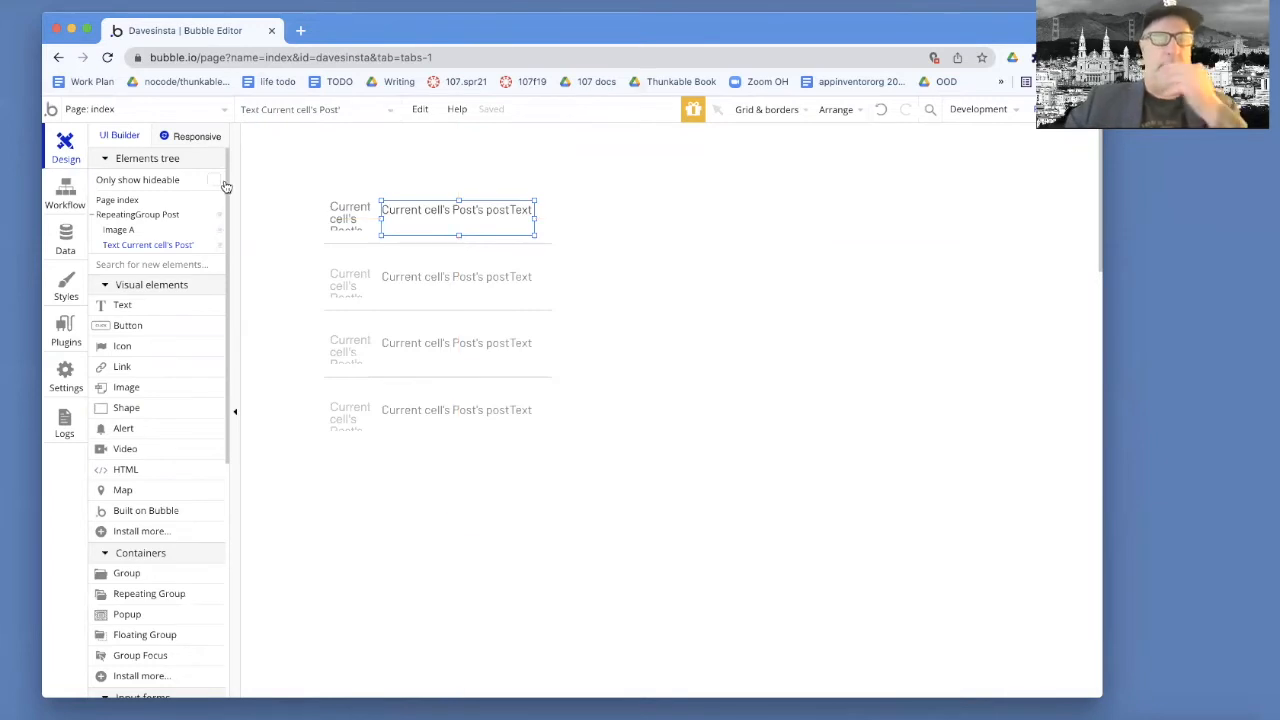
Create a new page named addpost
left_click(224, 110)
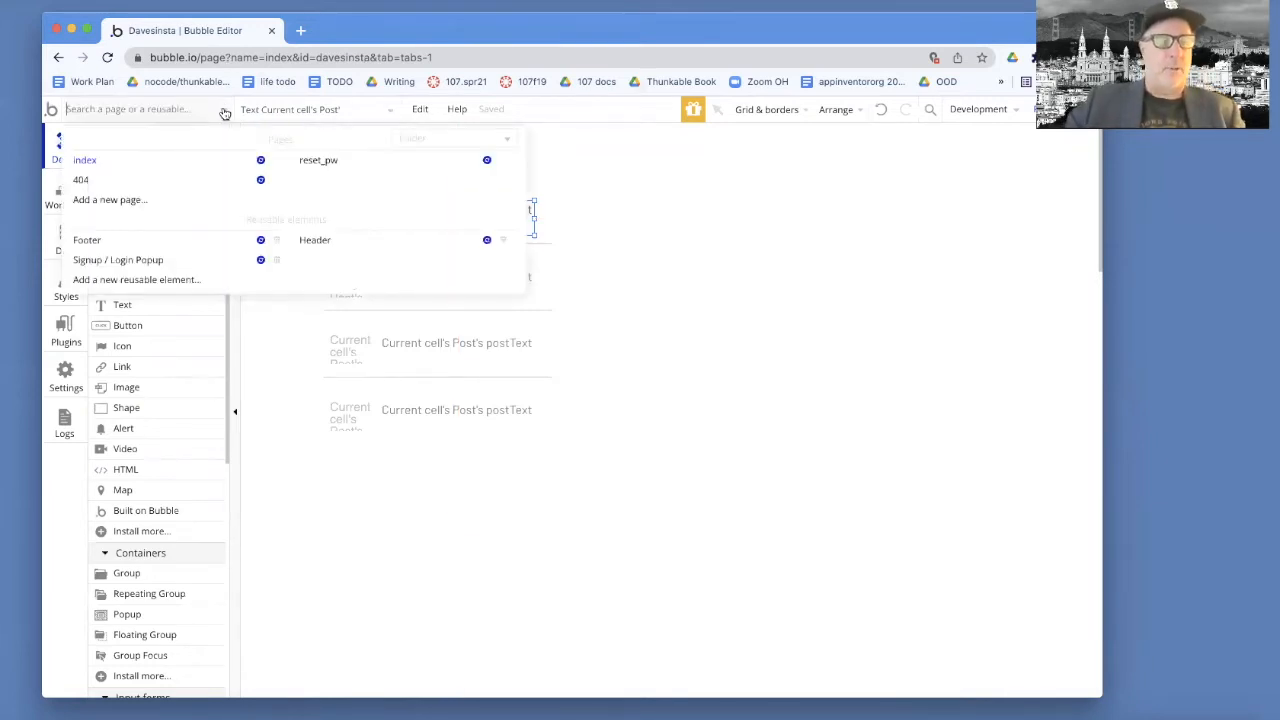
left_click(127, 203)
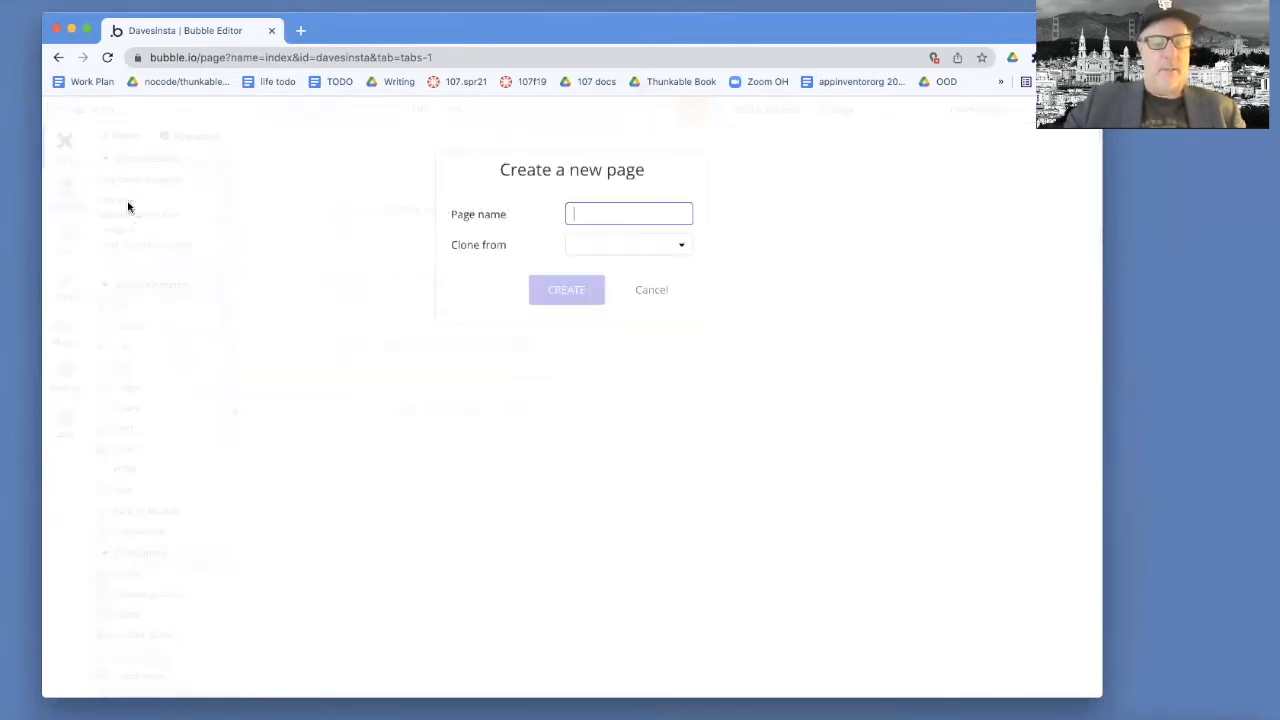
type("addpost")
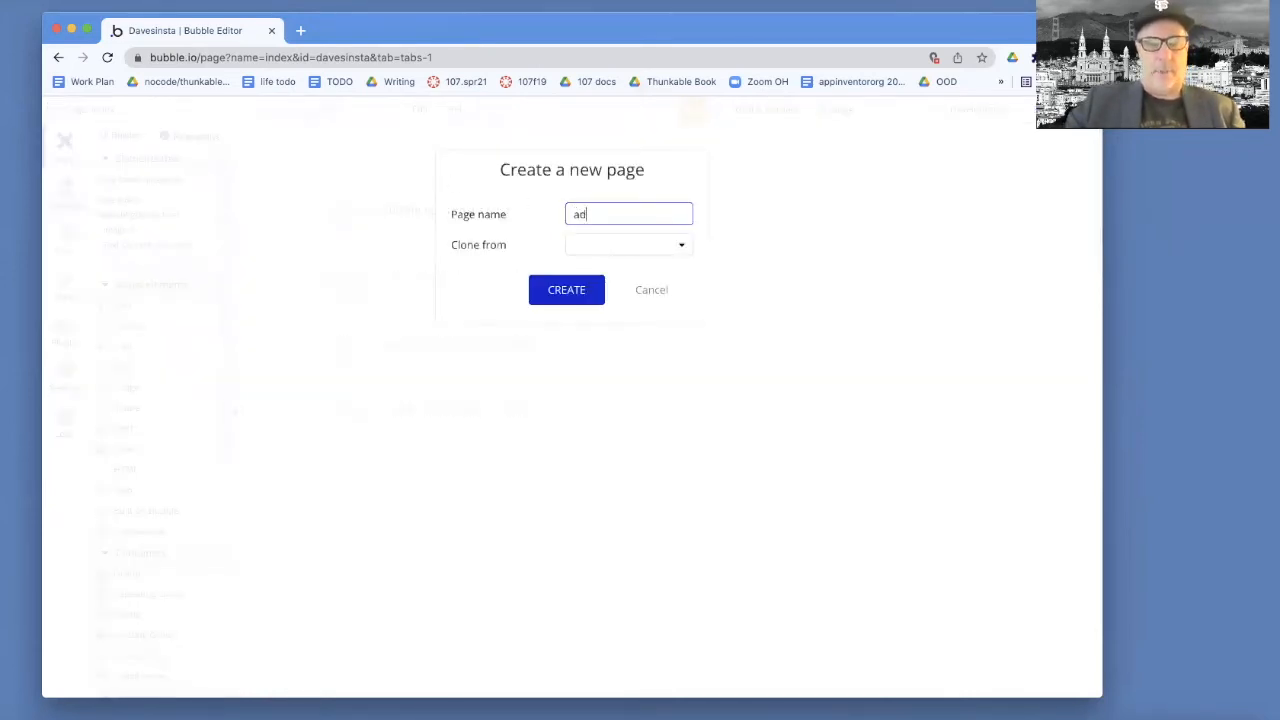
left_click(586, 291)
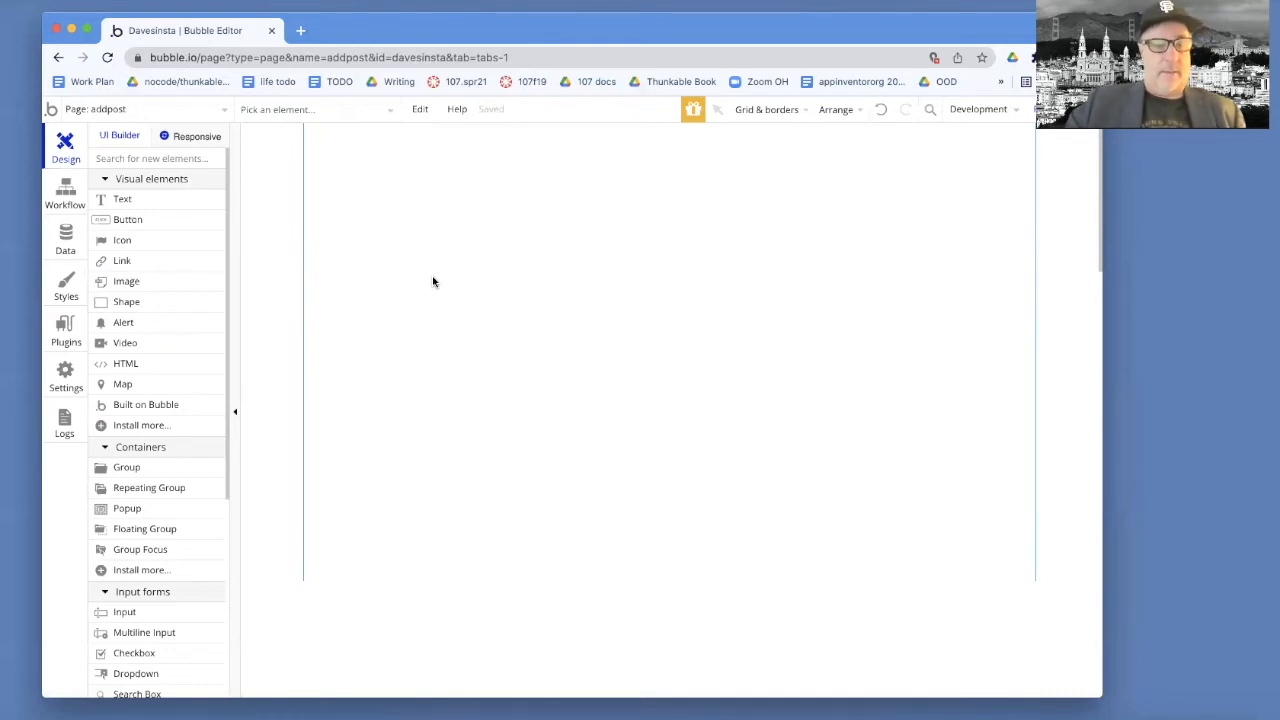
Place an Input element on the addpost page at about X 77, Y 101
left_click(434, 278)
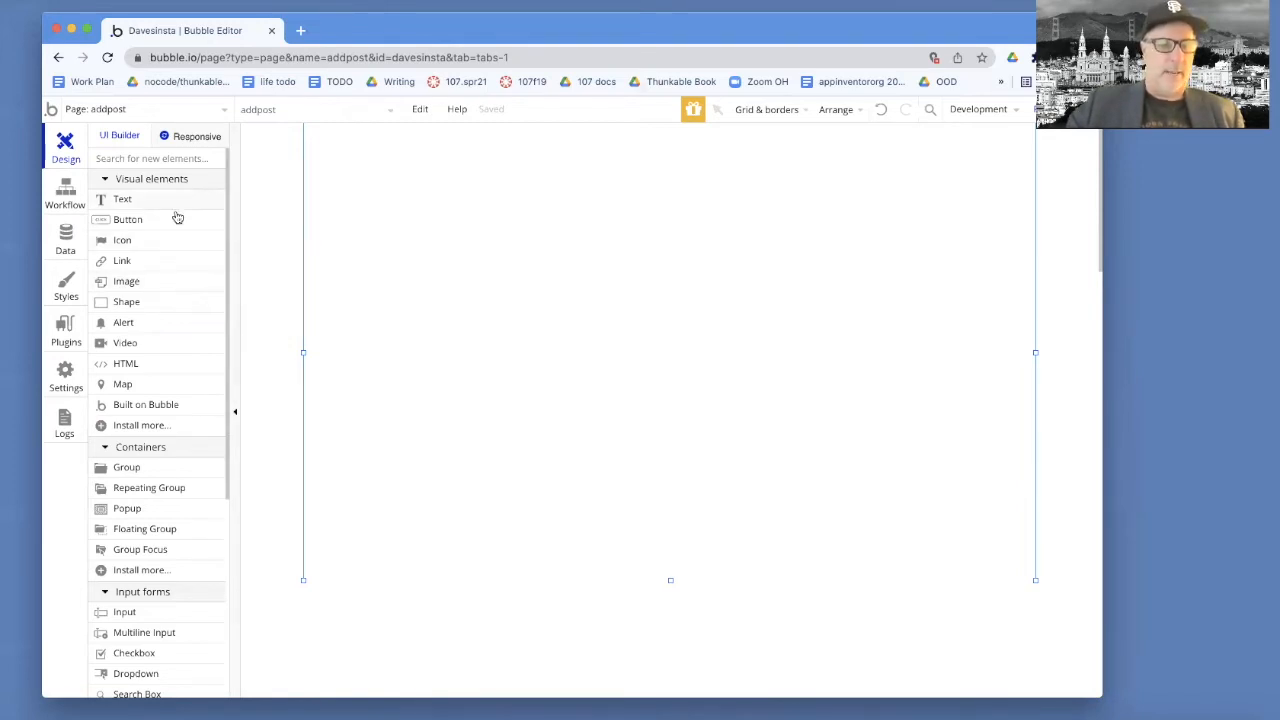
left_click_drag(228, 240, 231, 392)
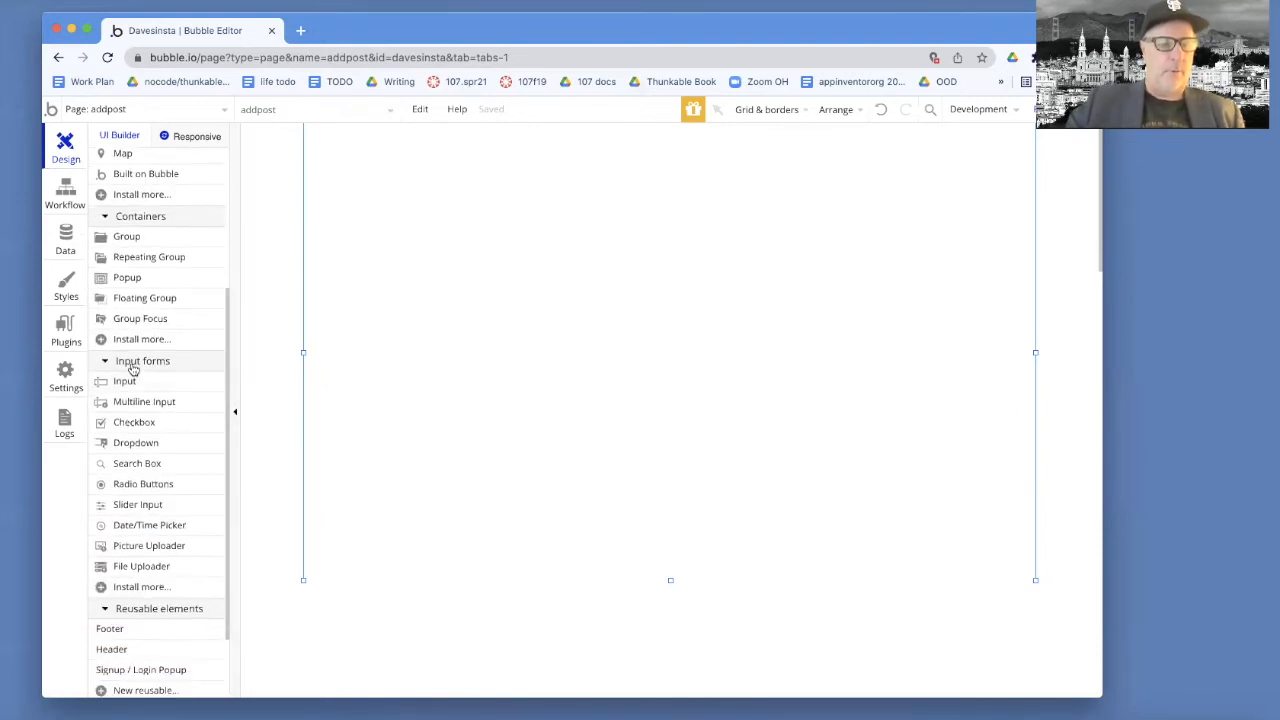
left_click_drag(127, 381, 363, 203)
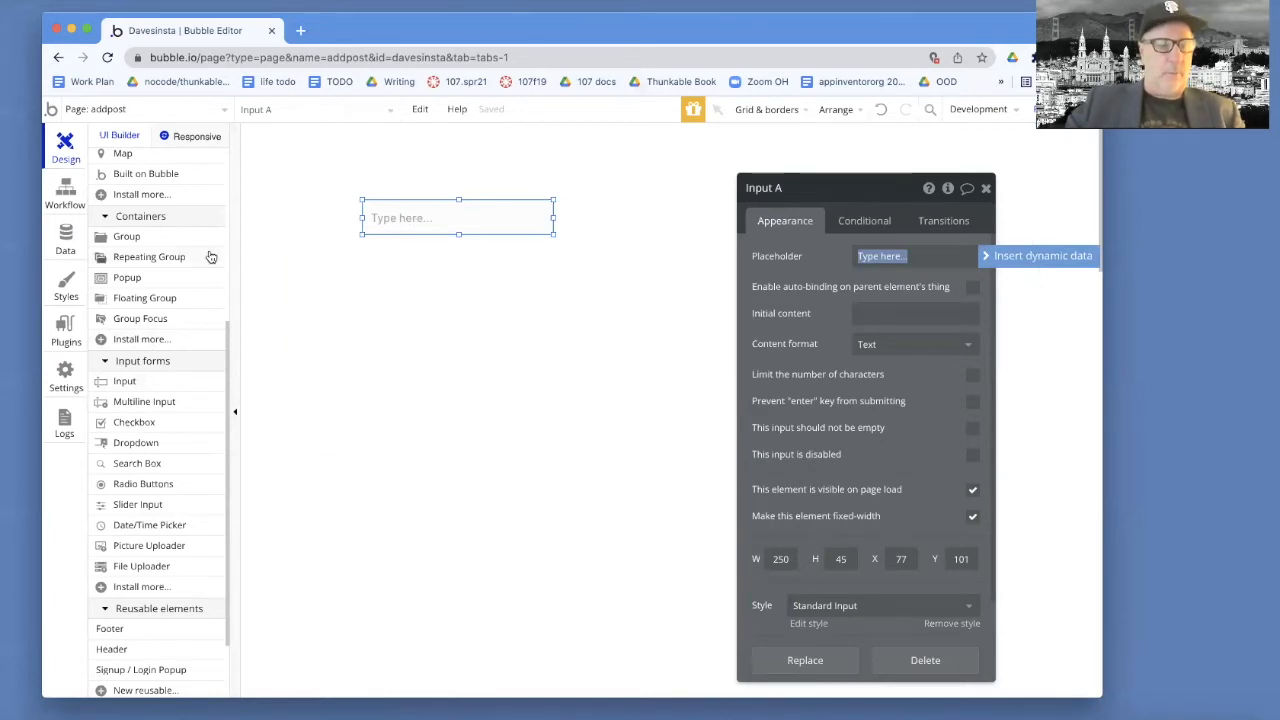
Add a text element reading "What do you appreciate today?" directly above the input, at about X 77, Y 56 and 228 wide
left_click_drag(229, 346, 227, 264)
scroll(227, 264, "up", 2)
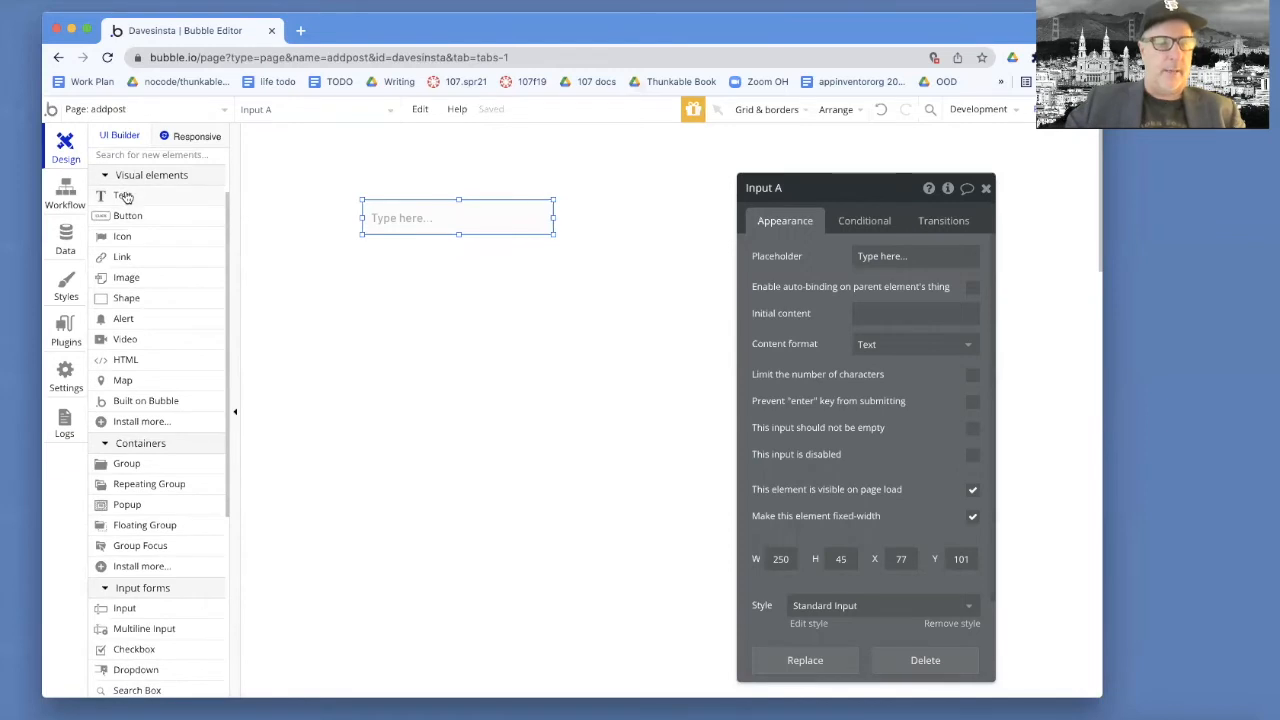
left_click_drag(122, 196, 372, 171)
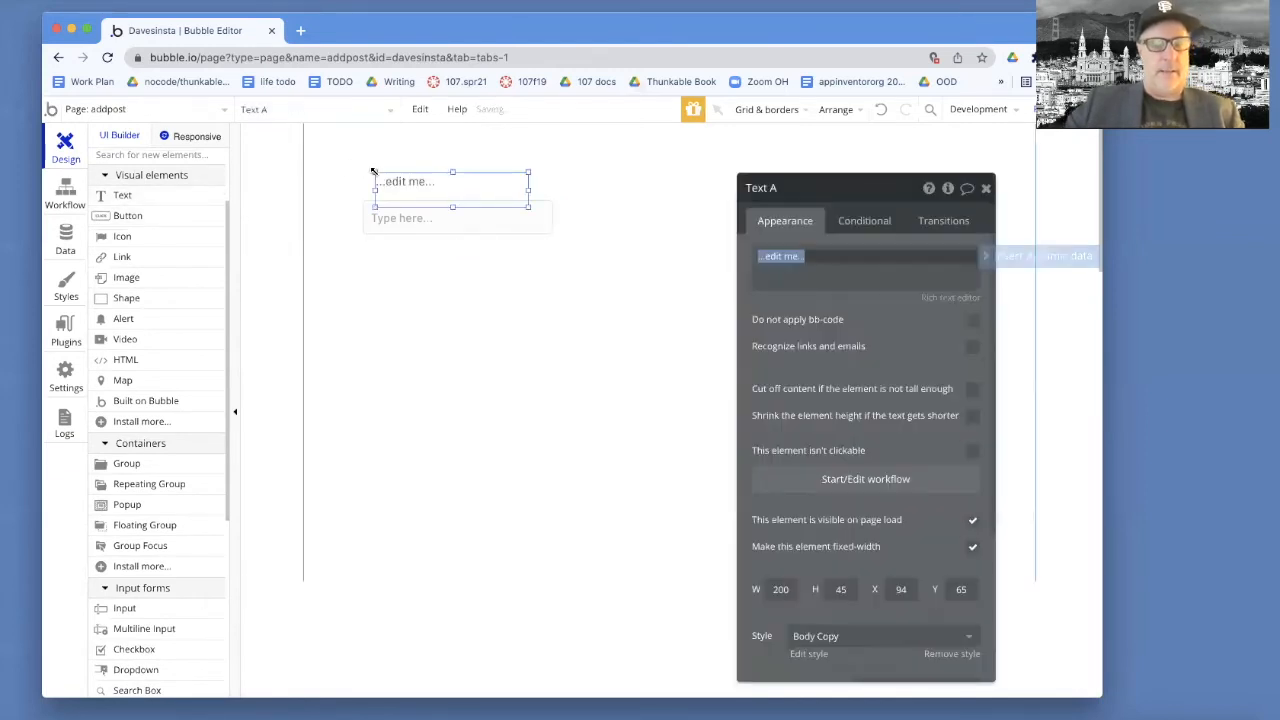
type("What do you appreciate today?")
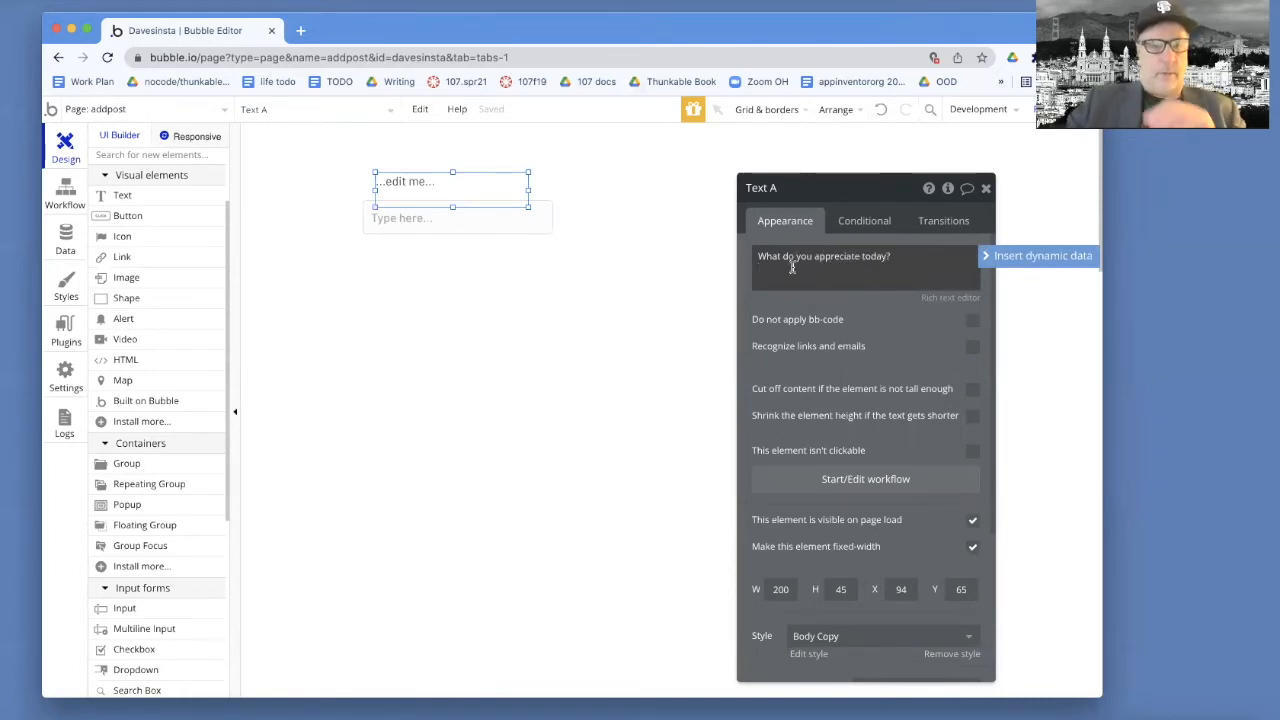
left_click_drag(373, 191, 424, 177)
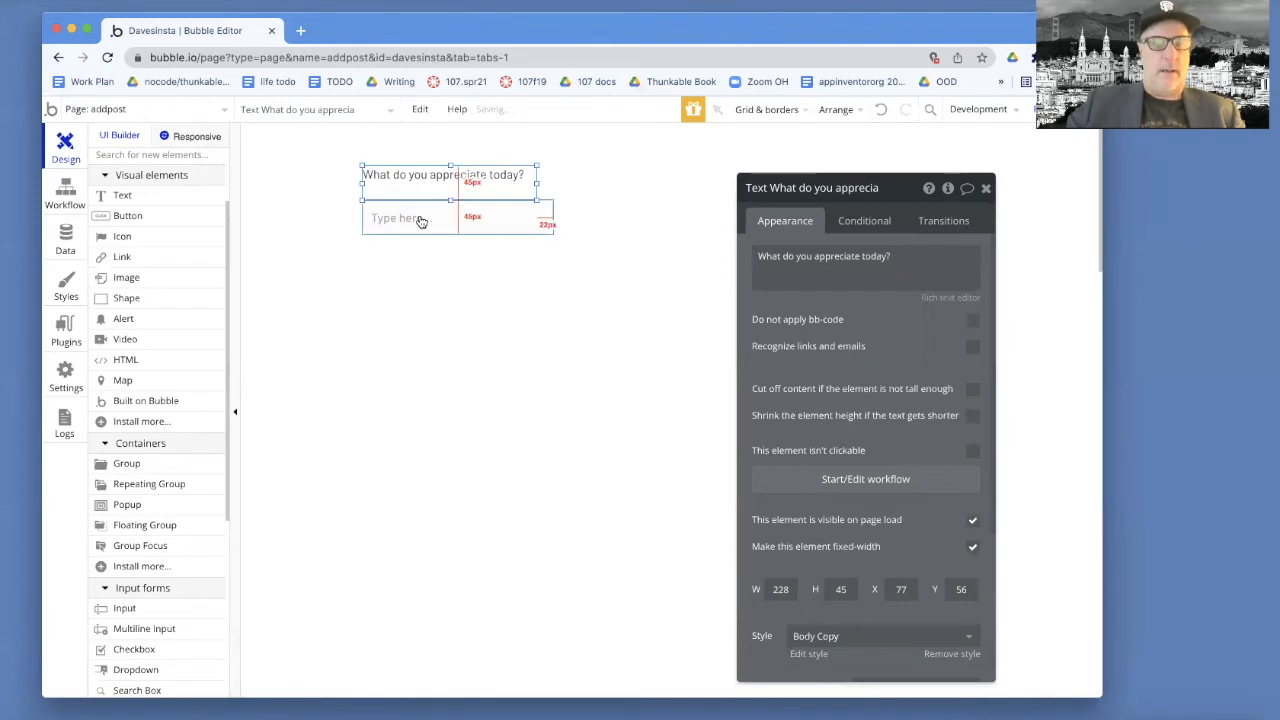
Add a Picture Uploader below the input and position it at about X 88, Y 168
left_click(420, 218)
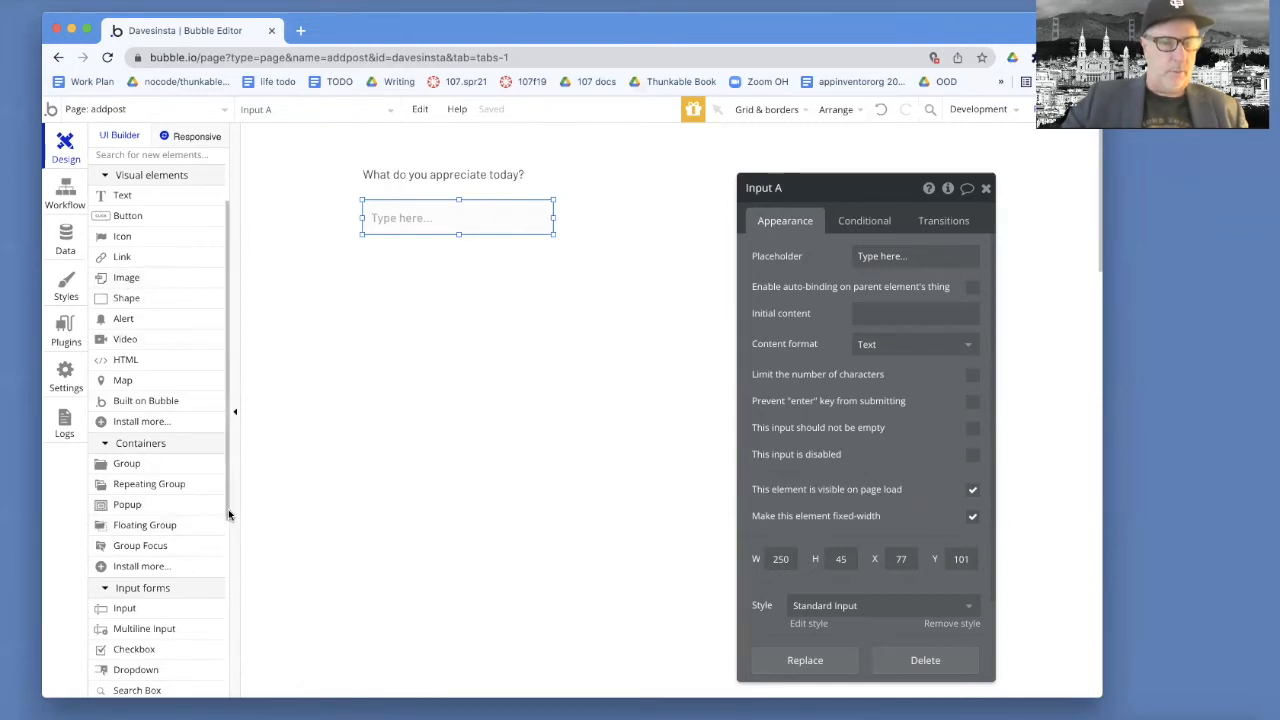
left_click_drag(226, 512, 229, 583)
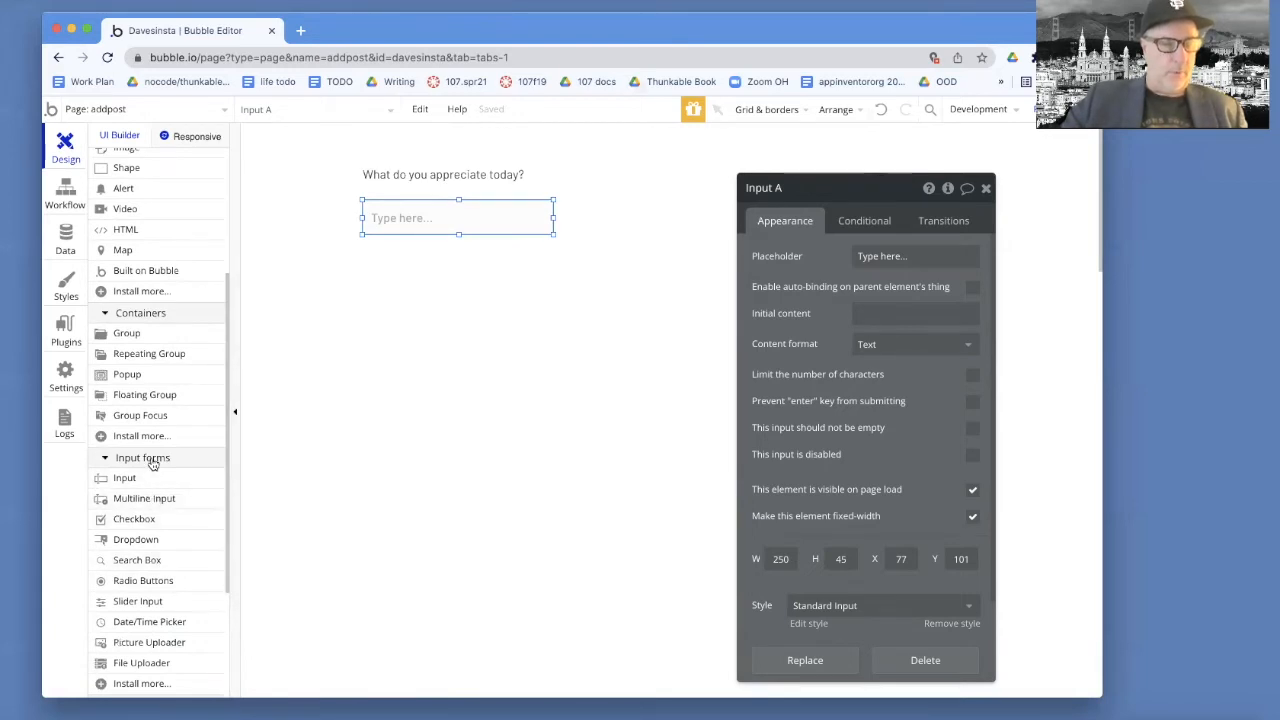
left_click(150, 642)
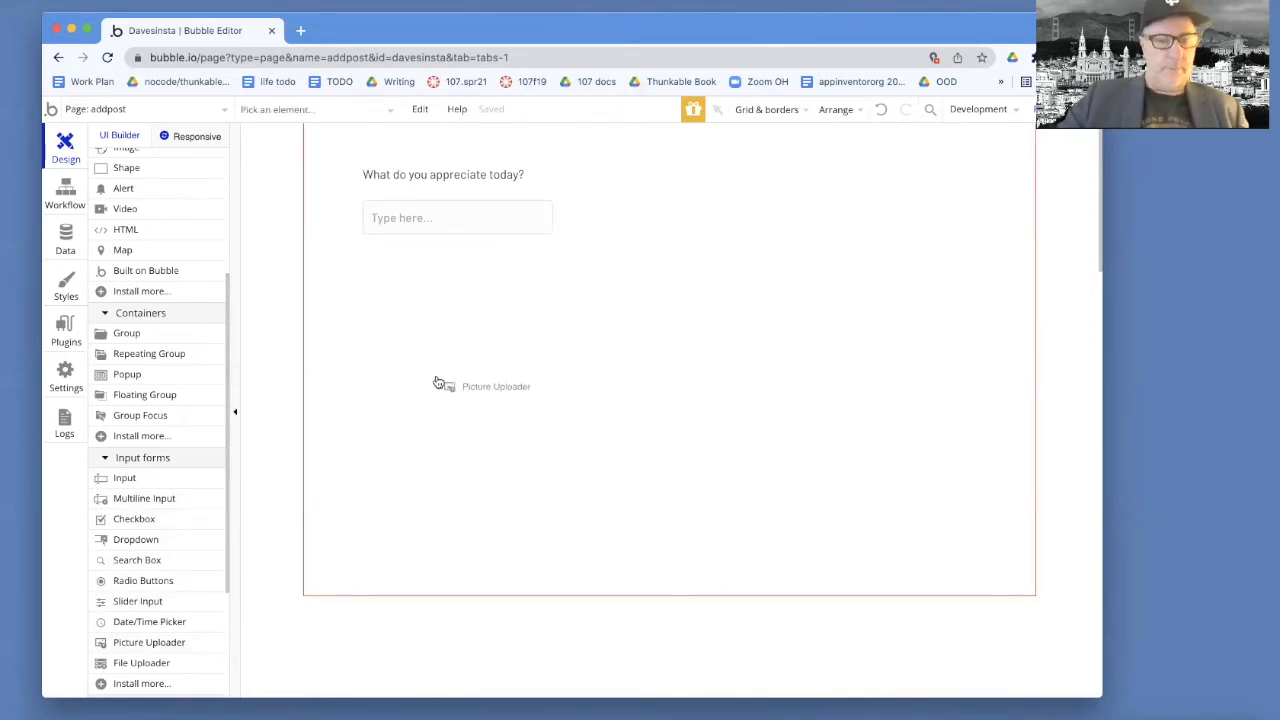
left_click(393, 268)
left_click(374, 261)
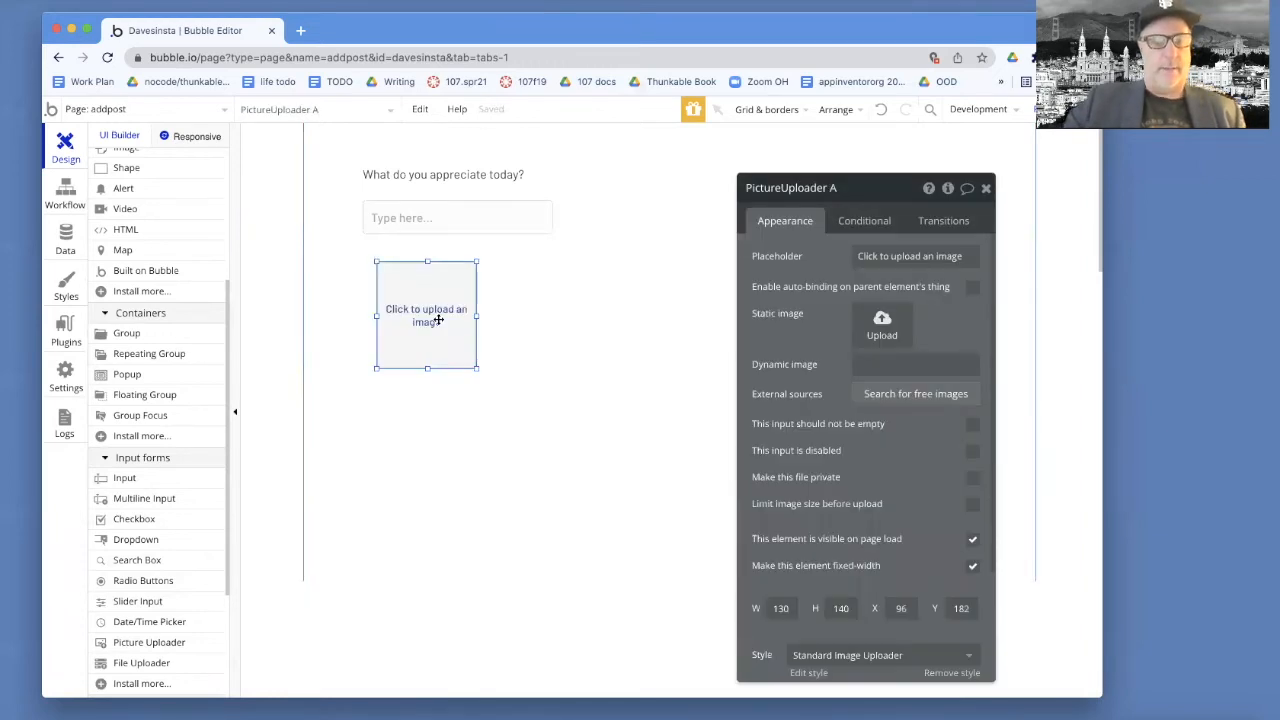
left_click_drag(435, 308, 429, 298)
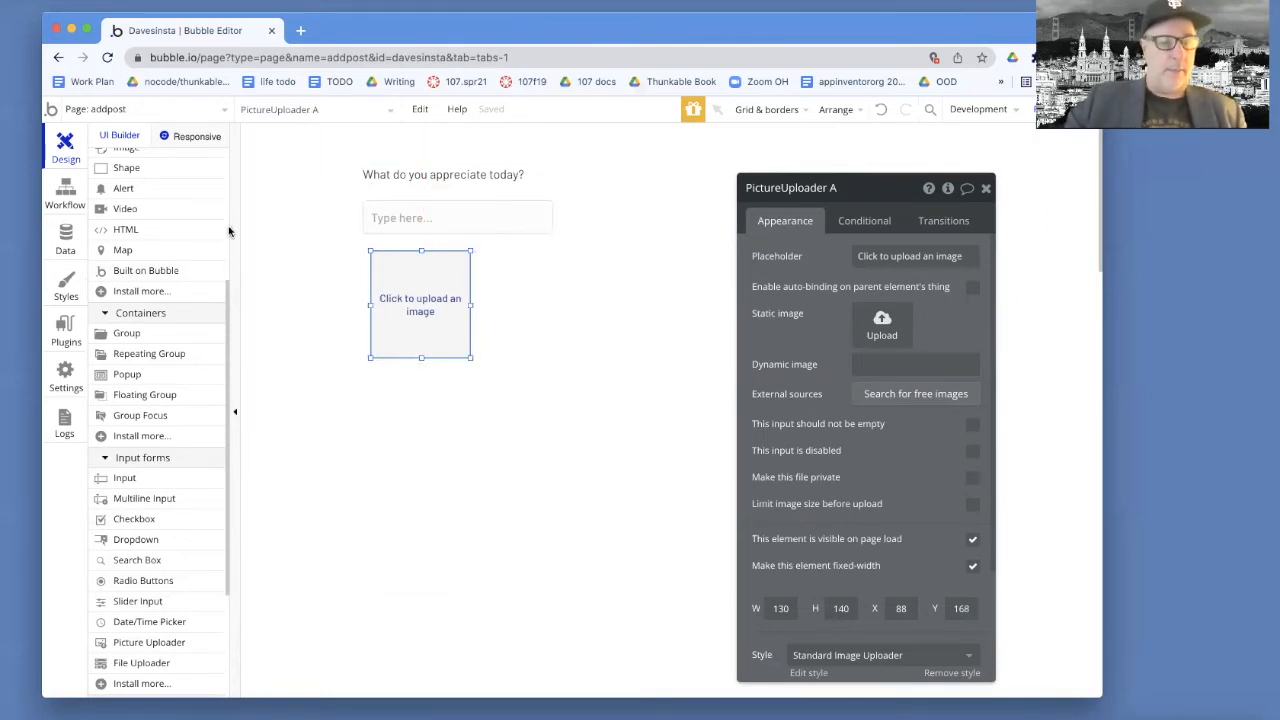
Add a button labelled "+" below the picture uploader on addpost, about 67 wide at X 113, Y 327
left_click_drag(230, 298, 226, 188)
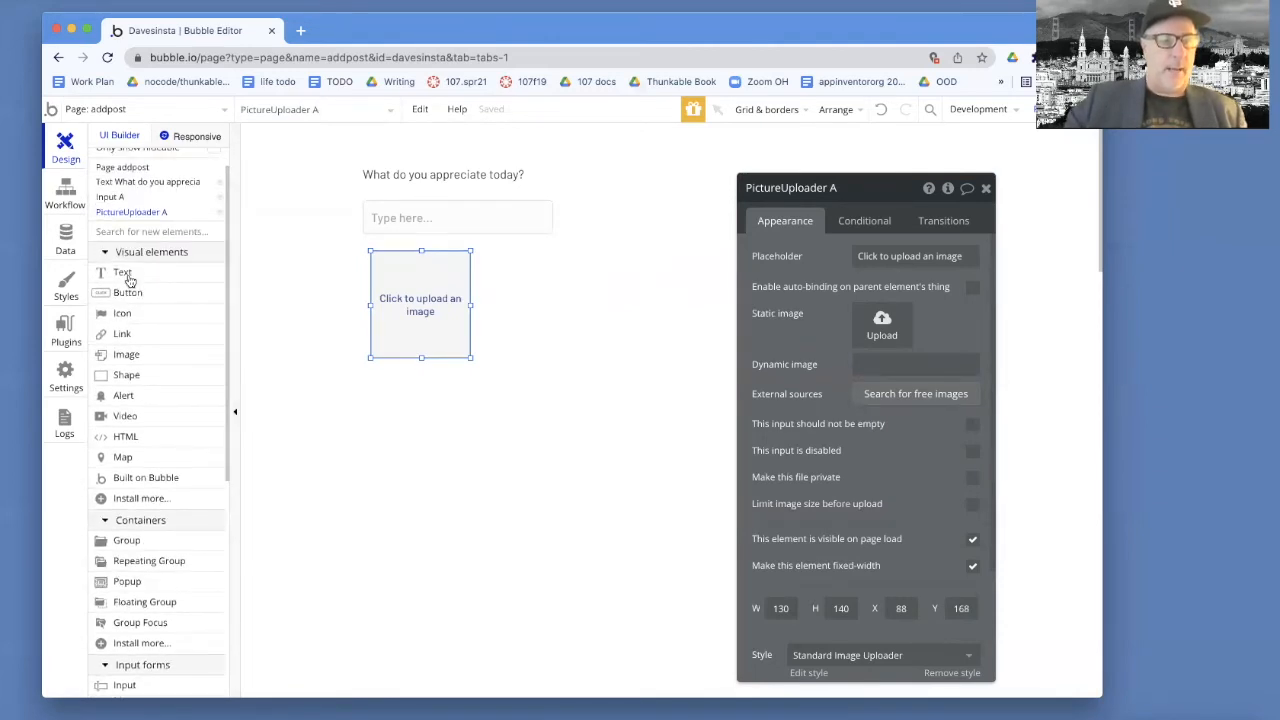
left_click_drag(110, 290, 428, 396)
left_click(763, 256)
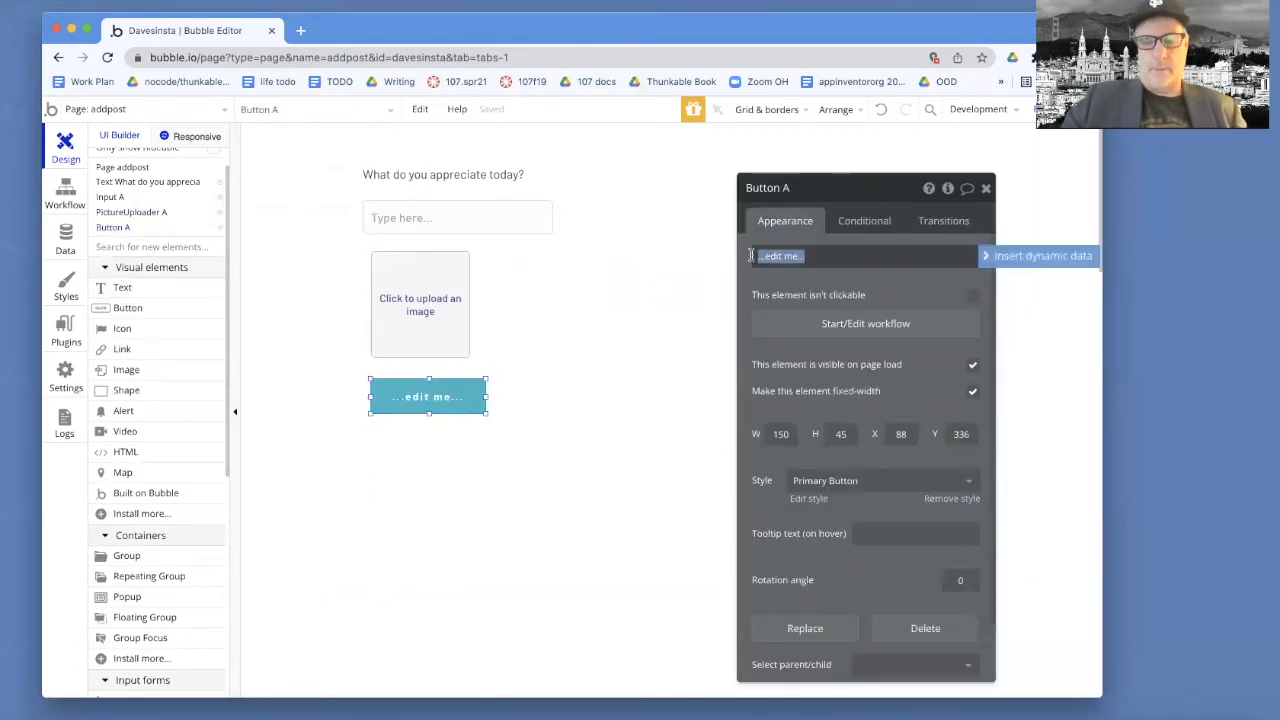
type("+")
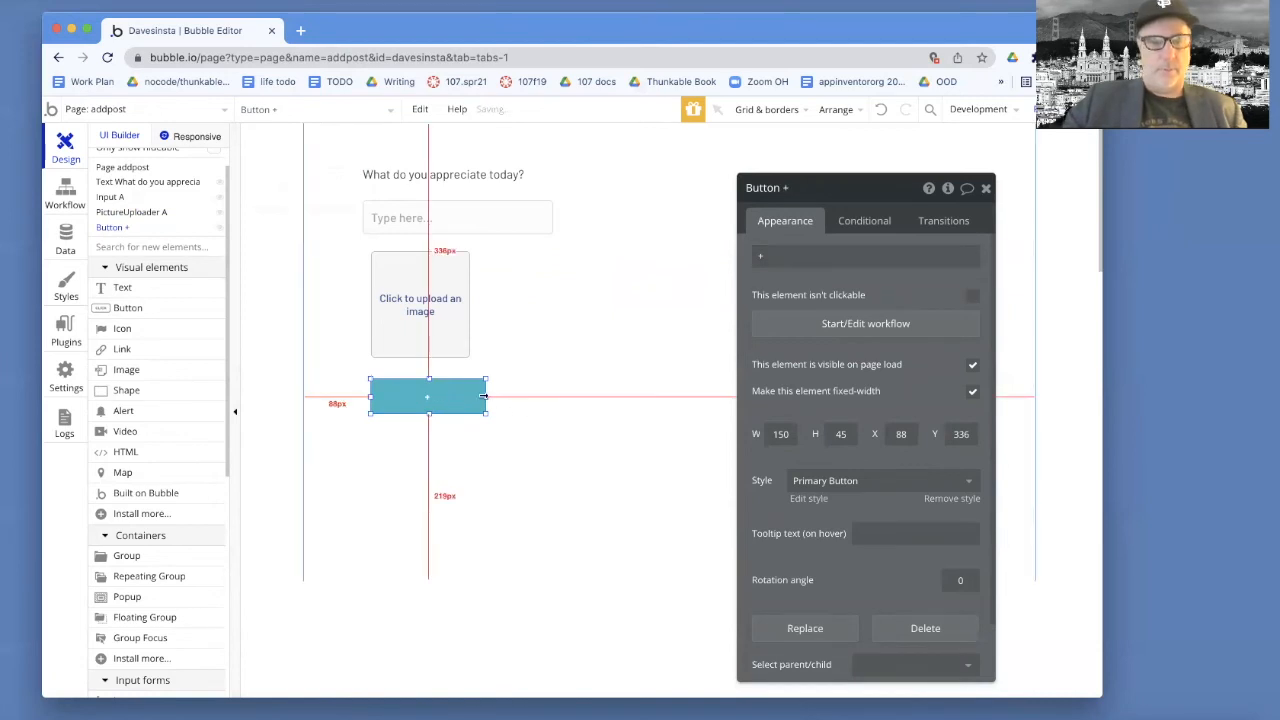
left_click_drag(485, 396, 415, 395)
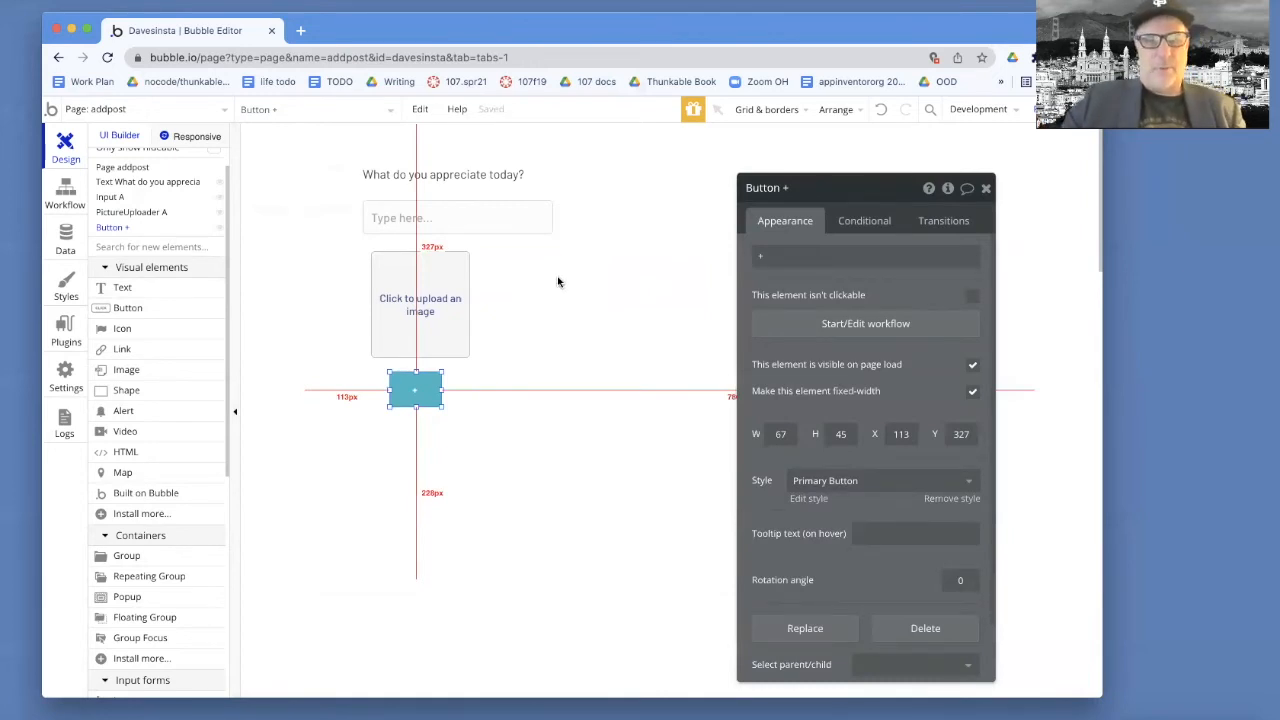
Set the addpost page's type of content to Post
left_click(687, 155)
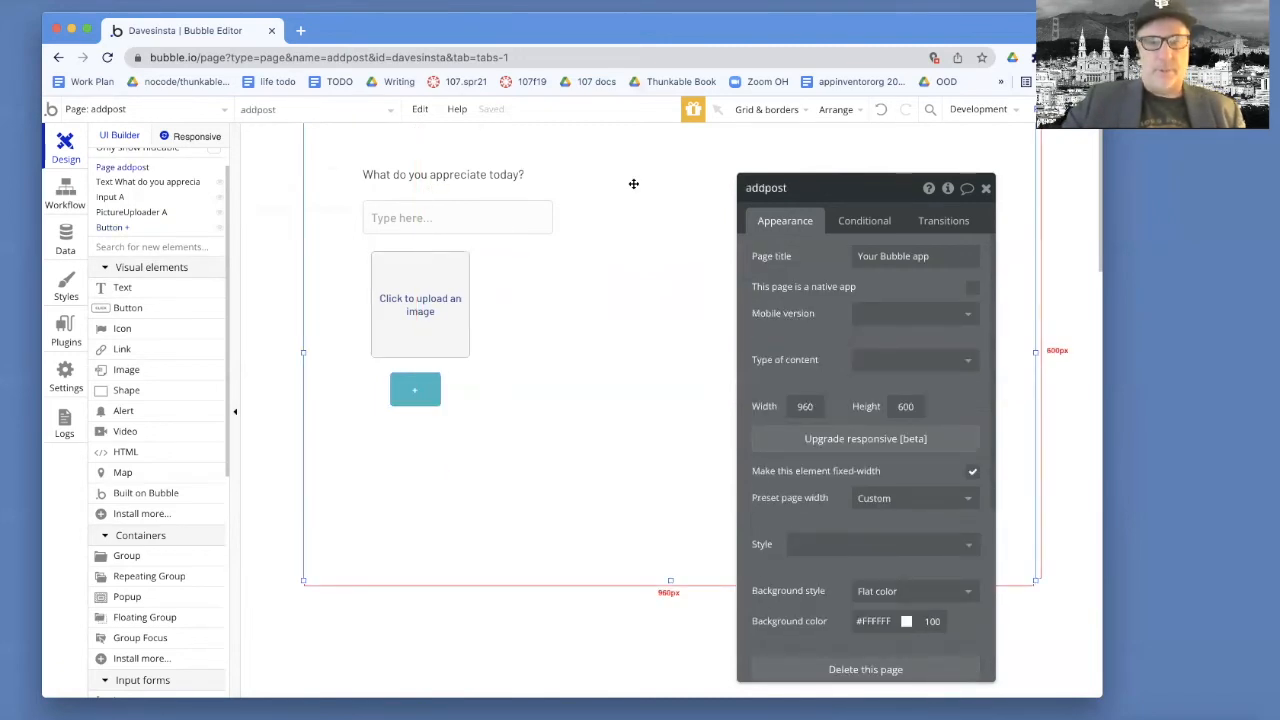
left_click(887, 362)
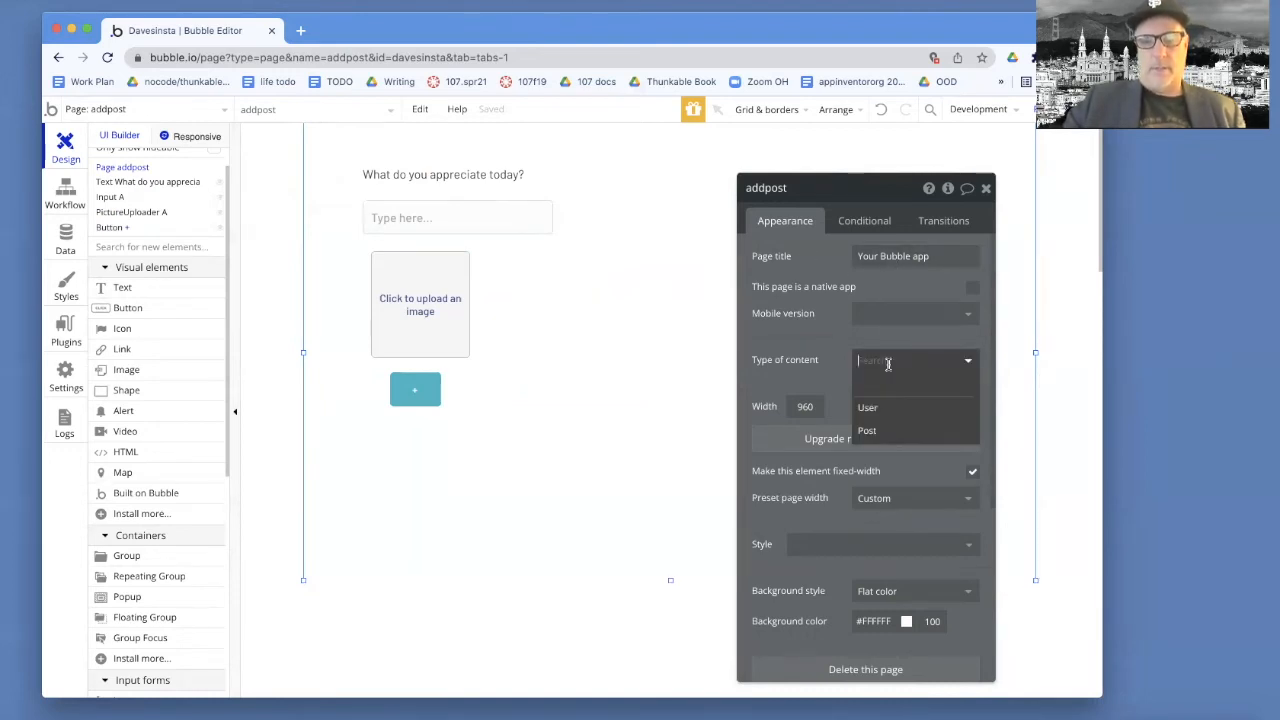
left_click(867, 432)
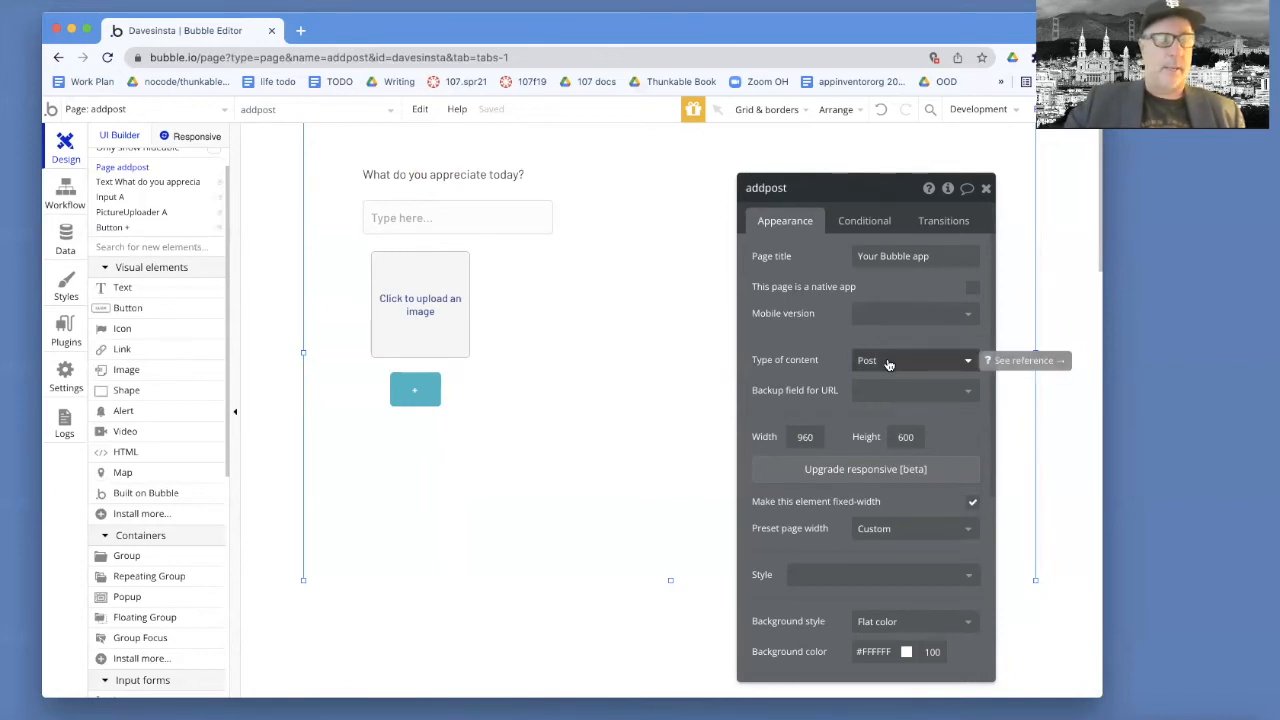
left_click(985, 188)
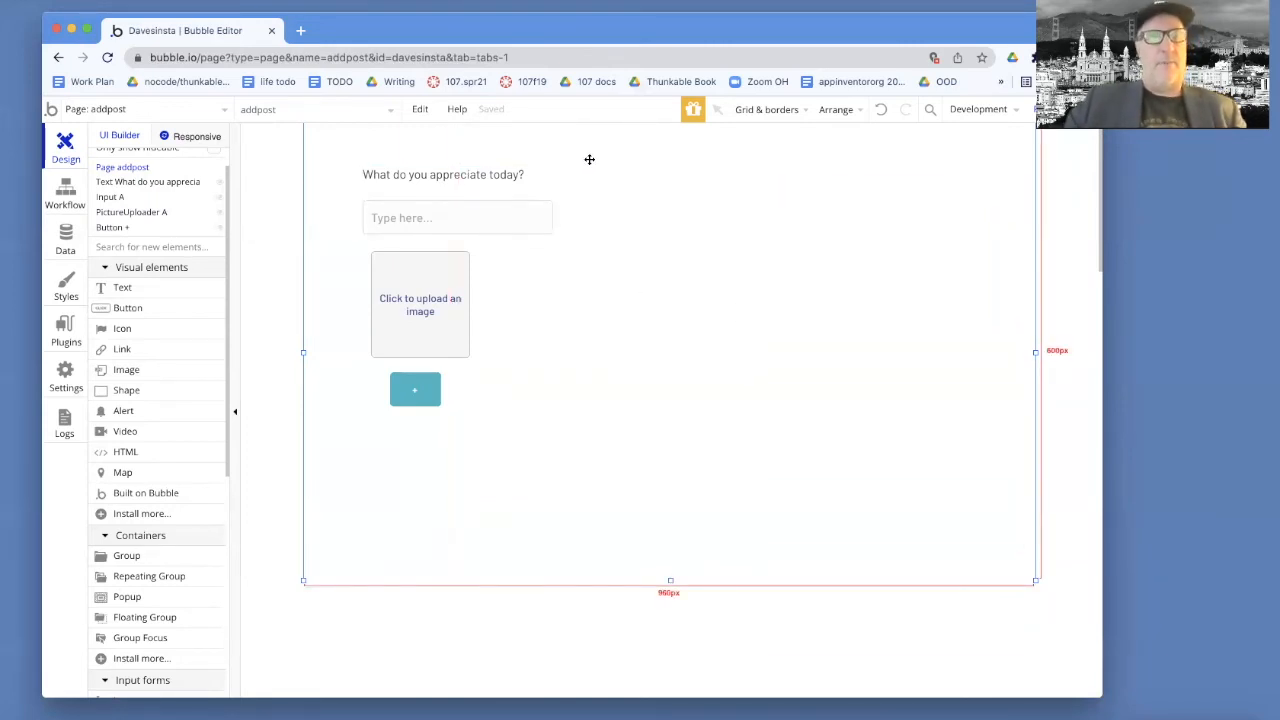
On the index page, add a "+" button below the repeating group, about 51 wide at X 182, Y 425
left_click(222, 110)
left_click(97, 162)
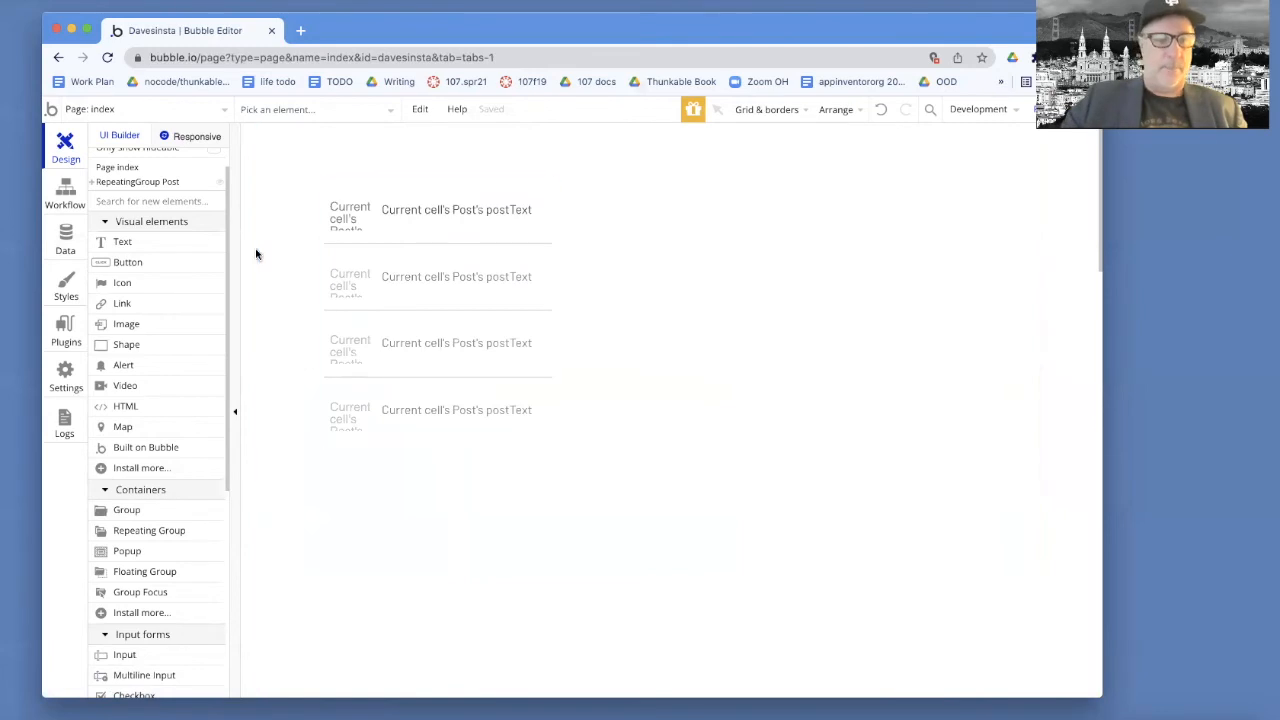
left_click_drag(134, 262, 396, 450)
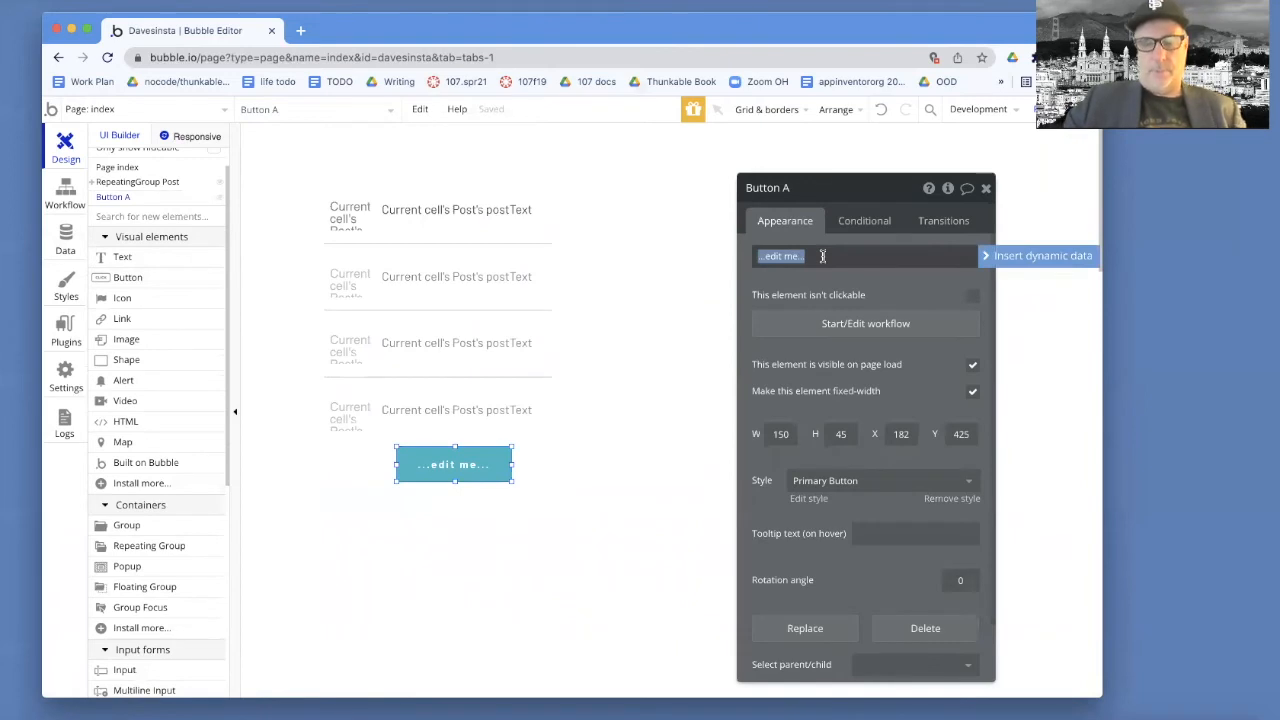
type("t")
key("Return")
left_click(512, 453)
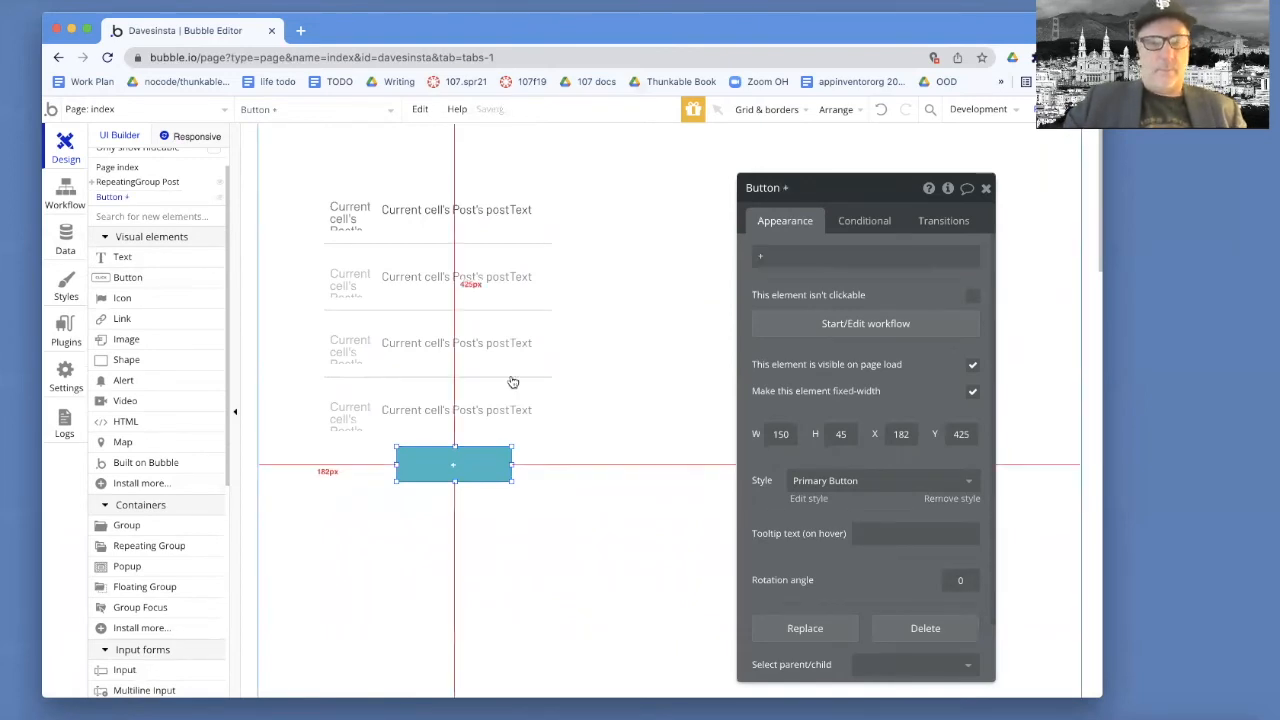
left_click_drag(512, 463, 437, 463)
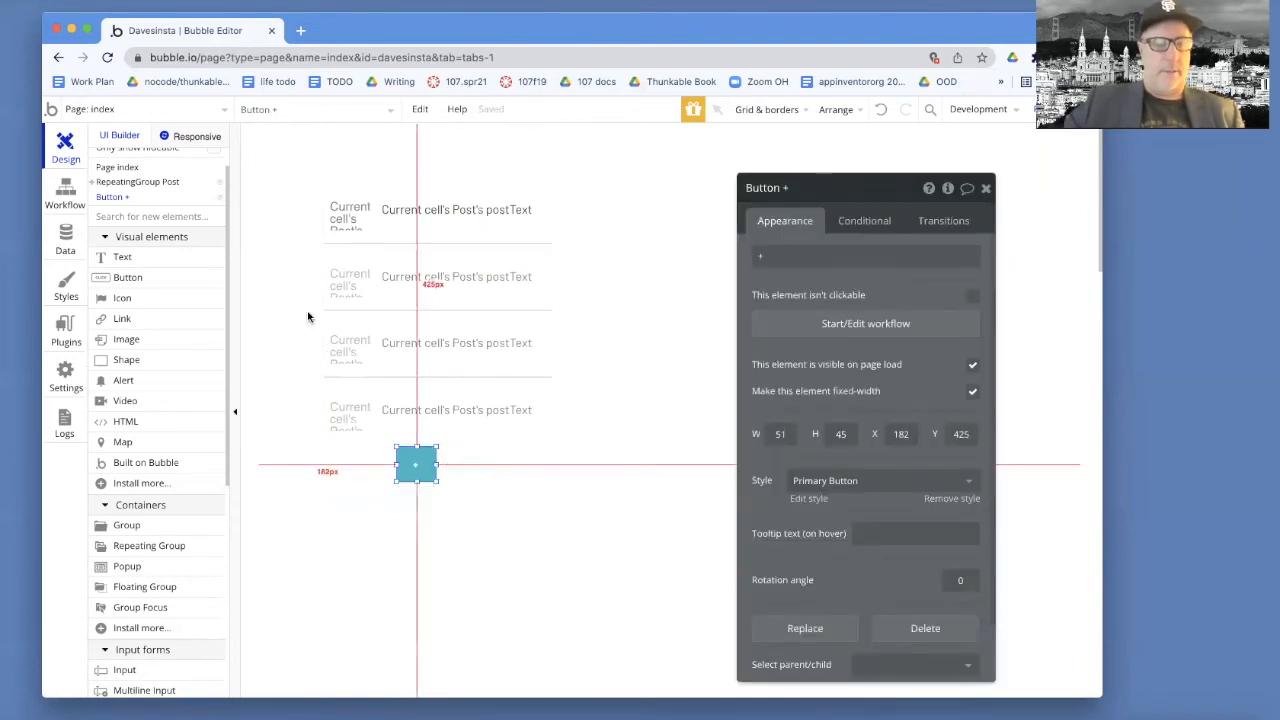
Relabel the button on the addpost page as "Submit"
left_click(223, 109)
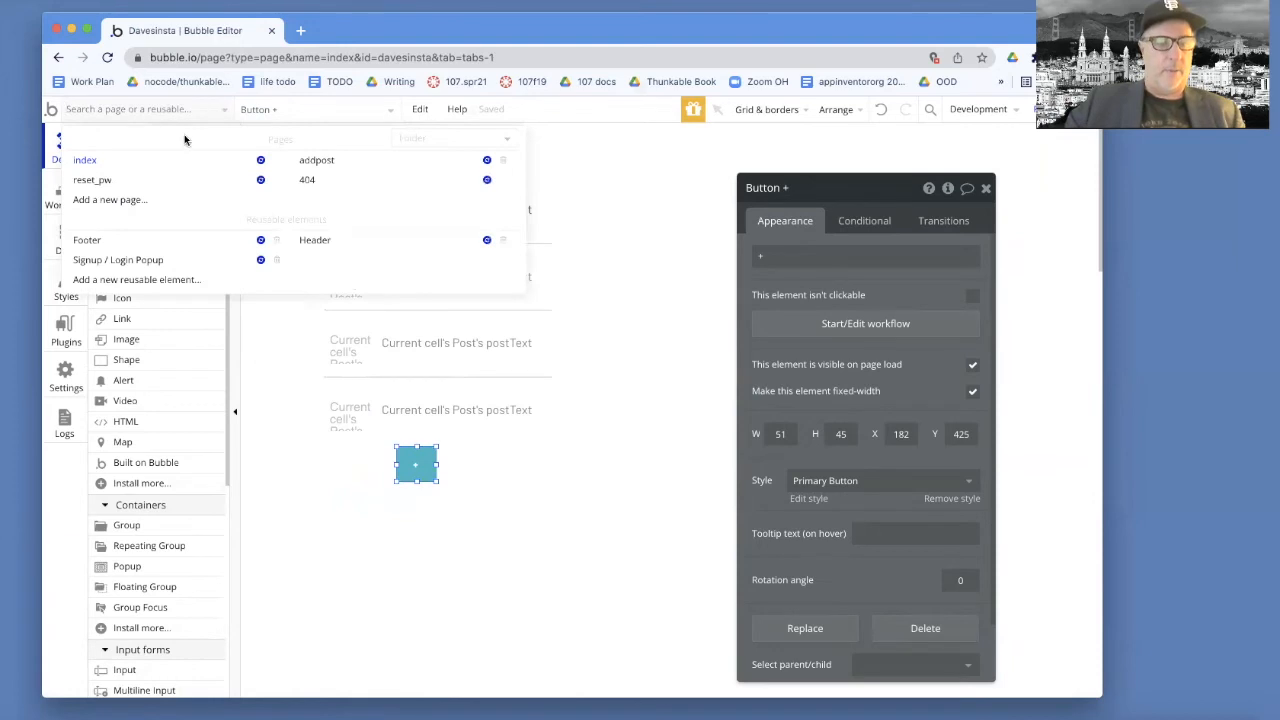
left_click(314, 160)
left_click(417, 385)
type("Submit")
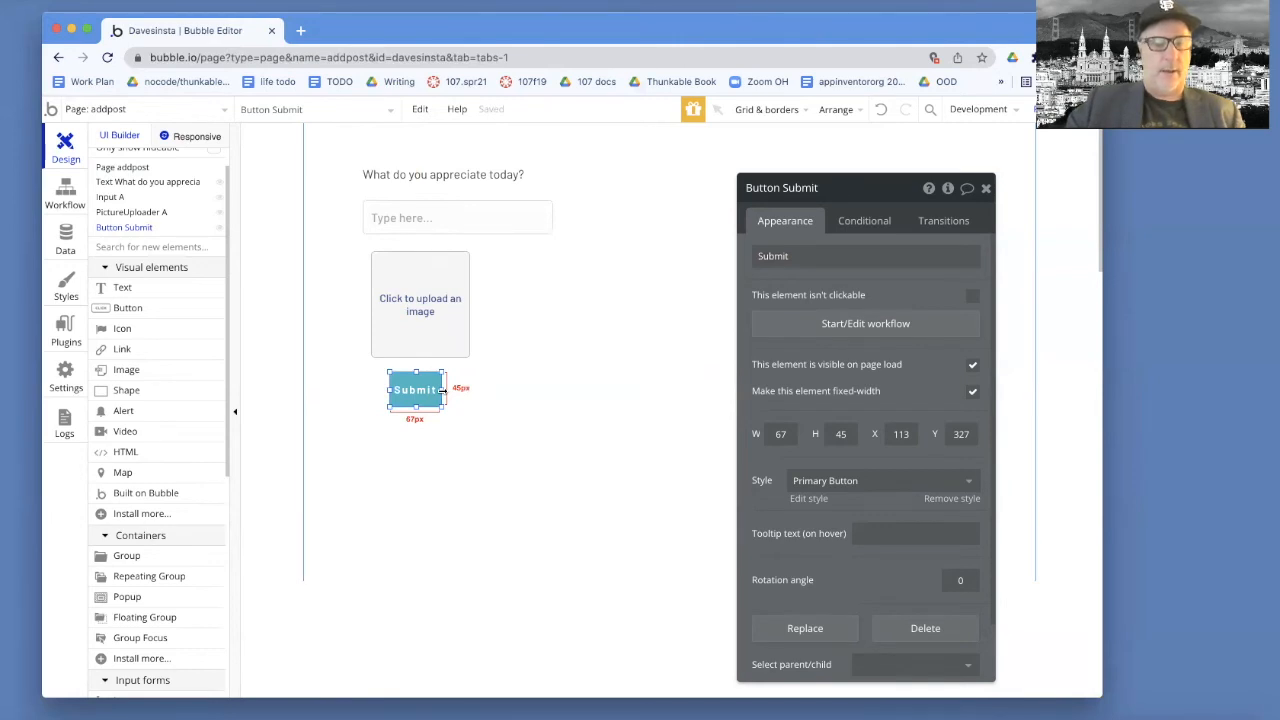
Create a workflow for the index page's "+" button that goes to the addpost page
left_click(224, 109)
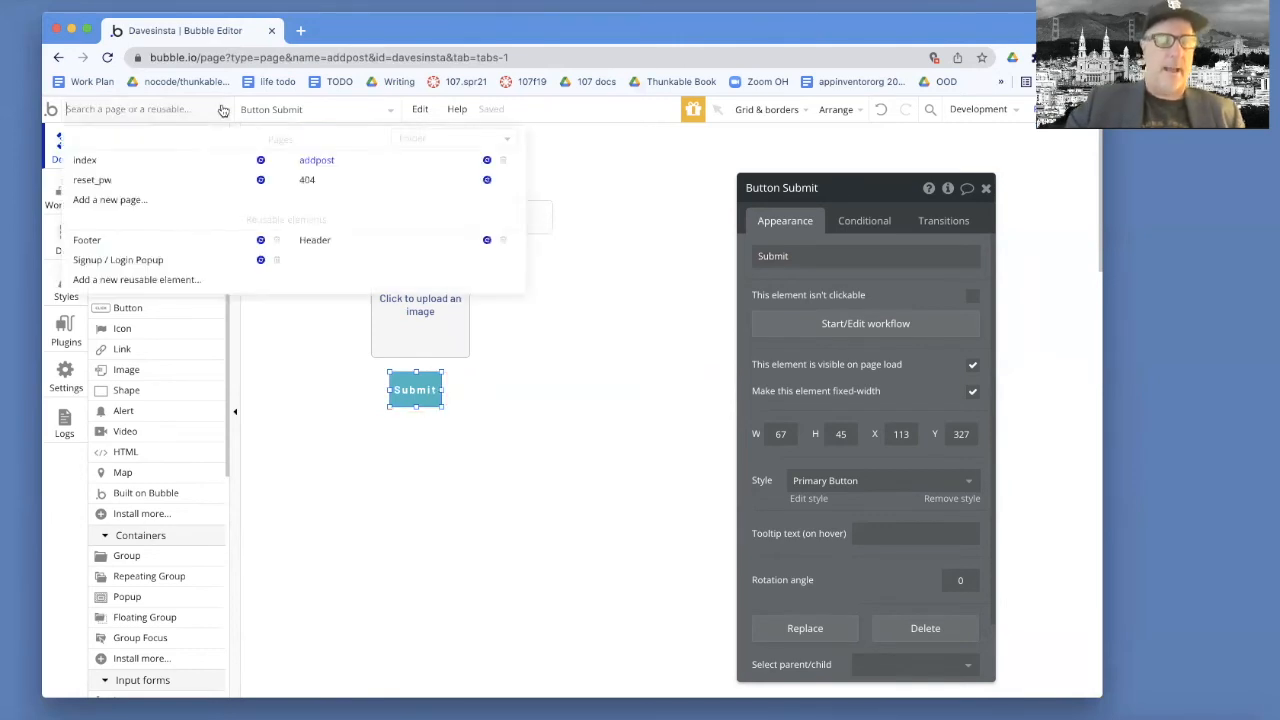
left_click(112, 163)
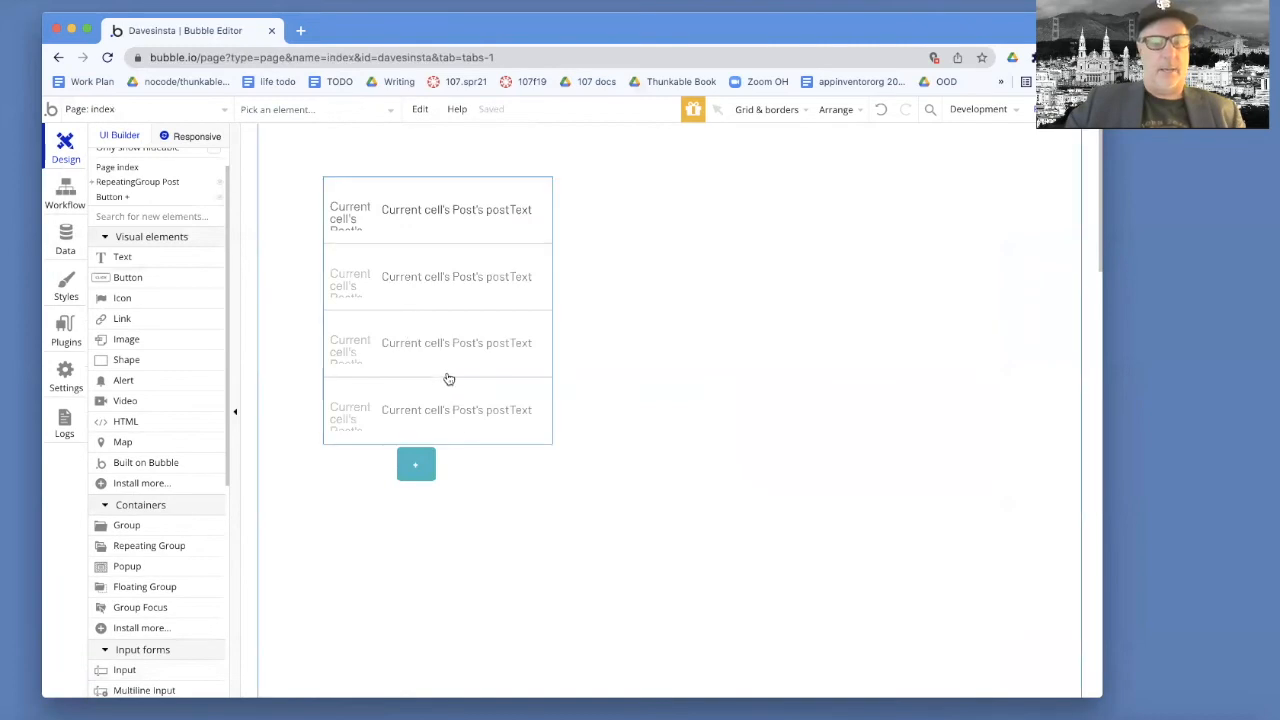
double_click(418, 463)
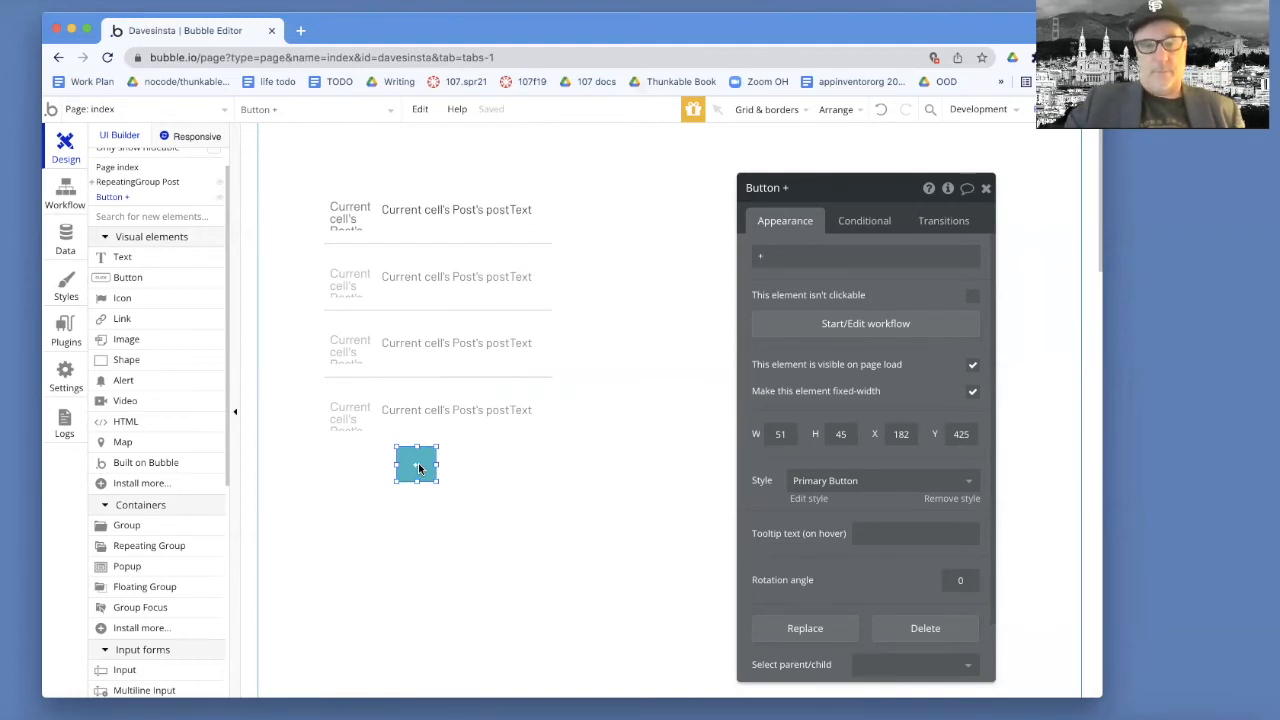
left_click(836, 326)
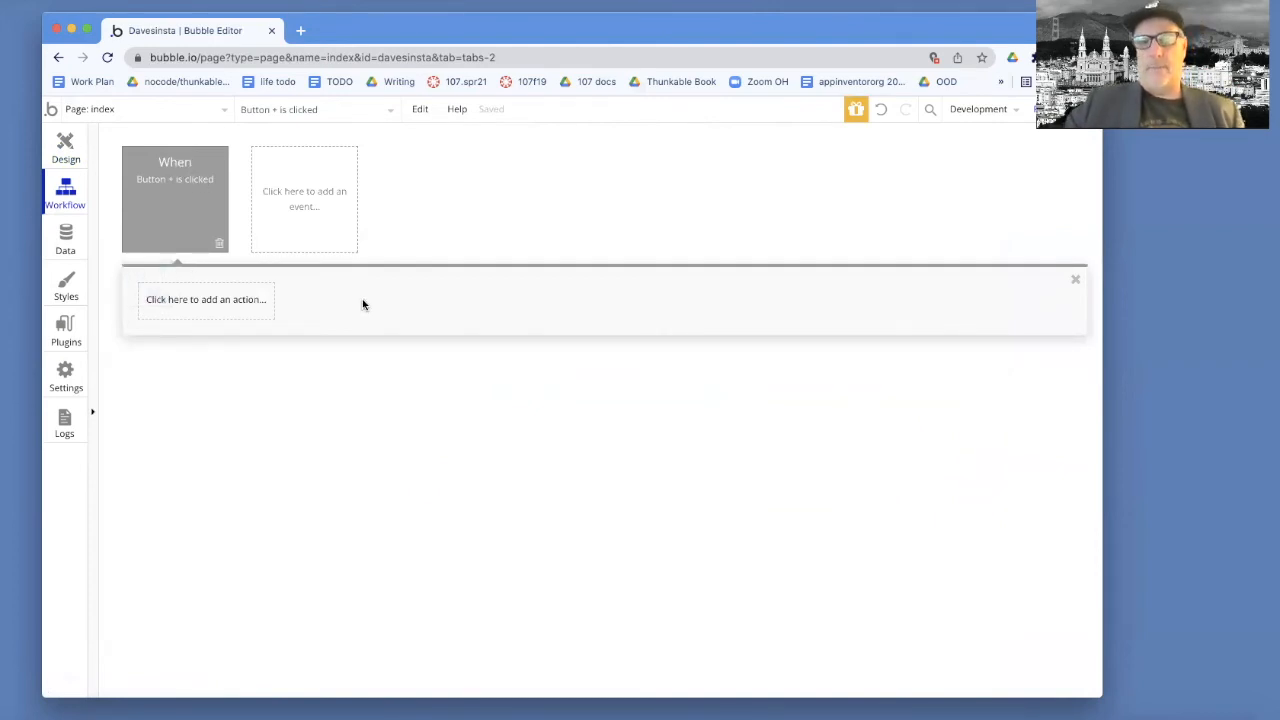
left_click(217, 310)
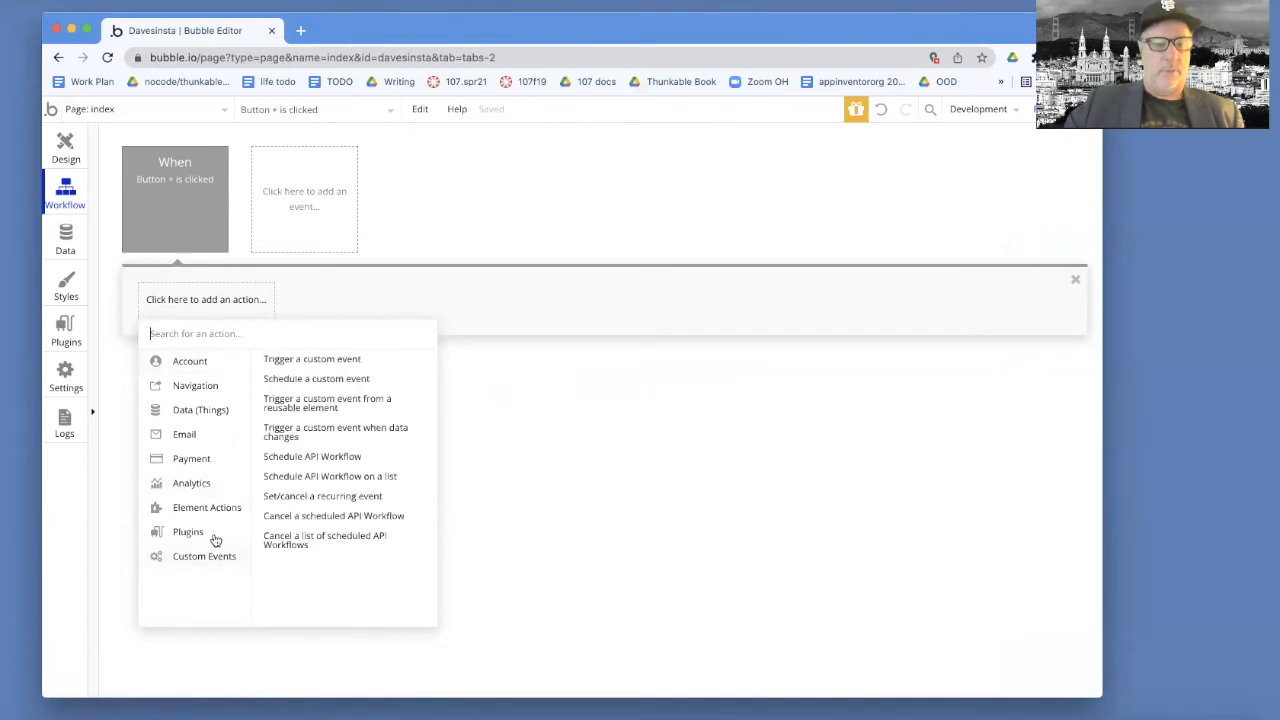
mouse_move(201, 394)
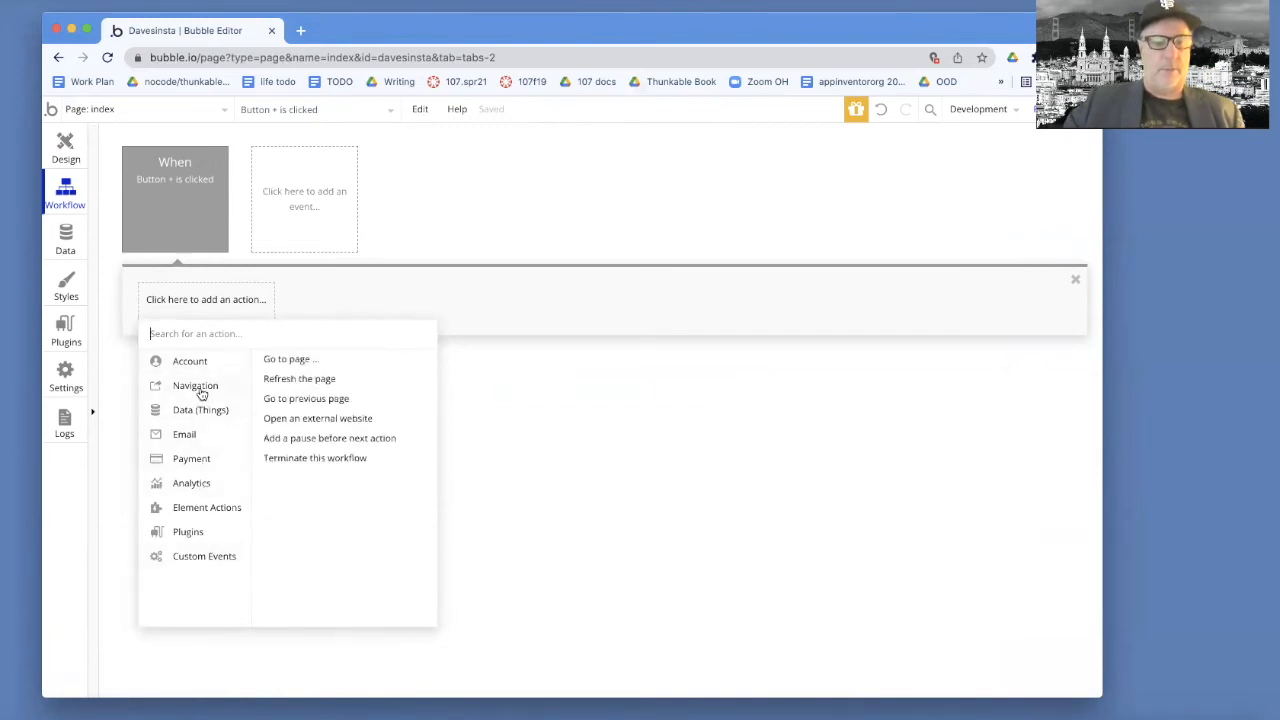
left_click(276, 360)
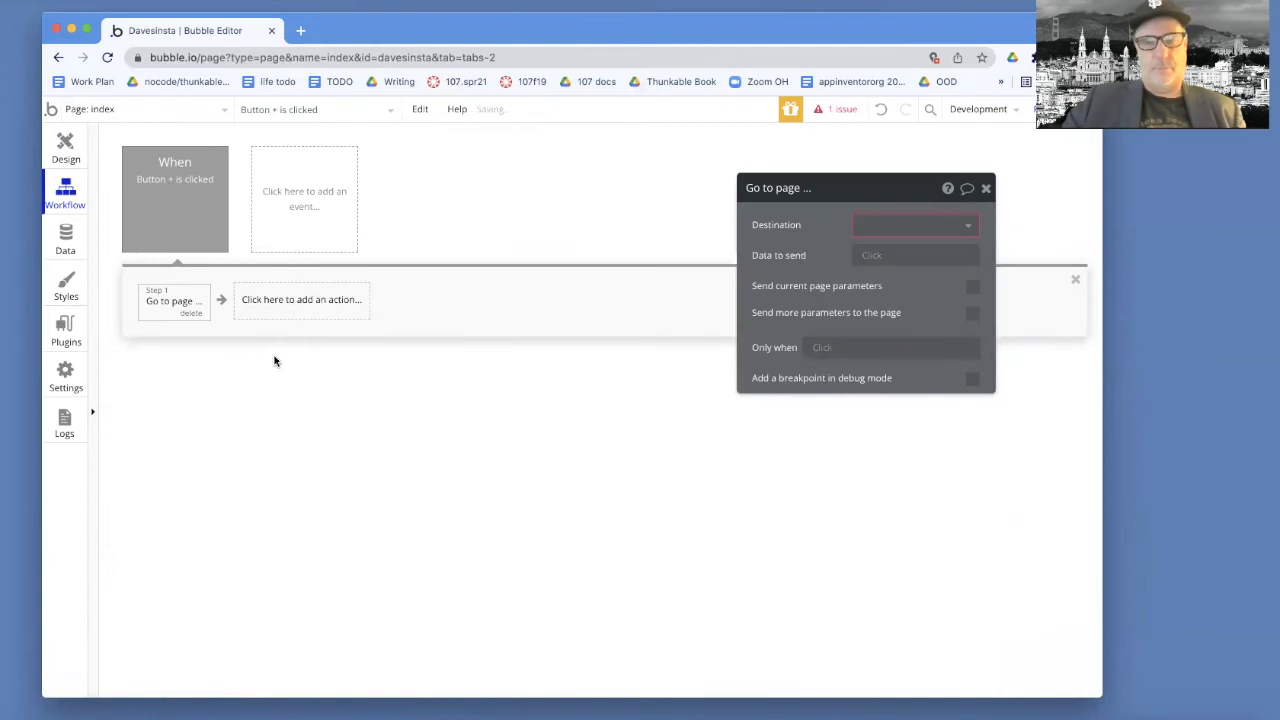
left_click(893, 225)
left_click(886, 271)
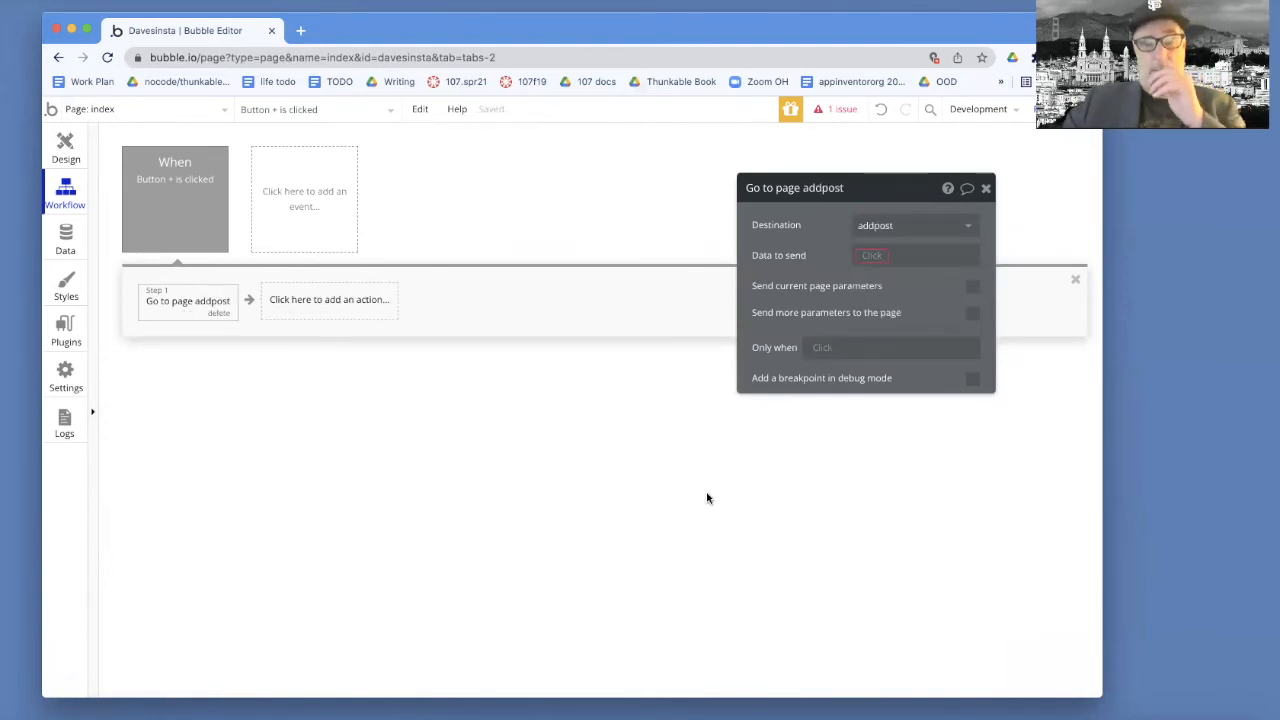
left_click(985, 188)
Preview the app and test the "+" button's navigation to the addpost page
left_click(1058, 109)
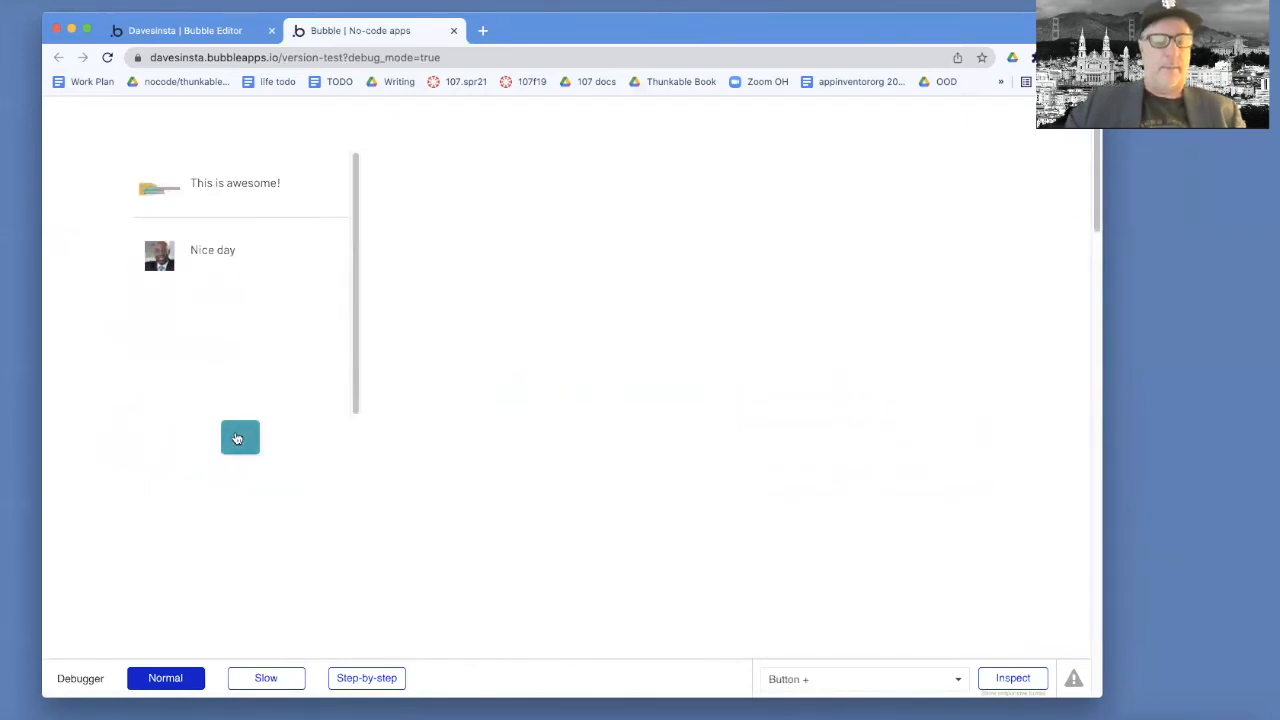
left_click(237, 438)
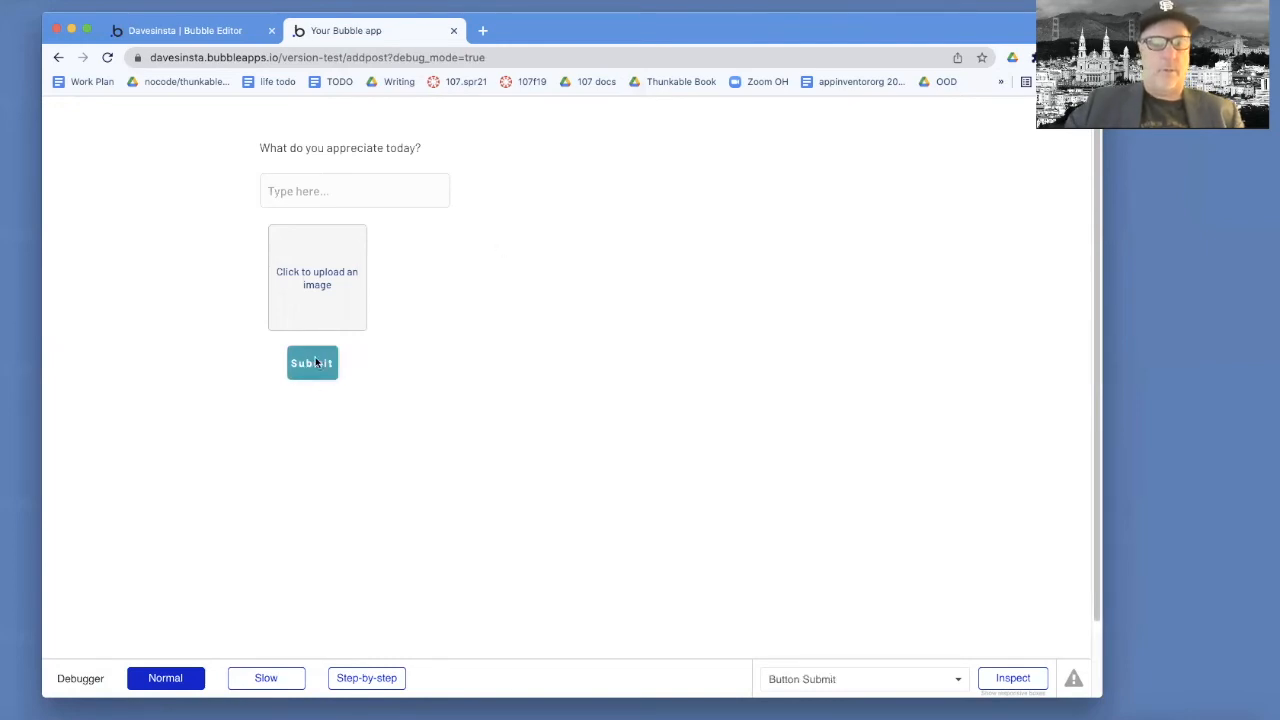
left_click(453, 31)
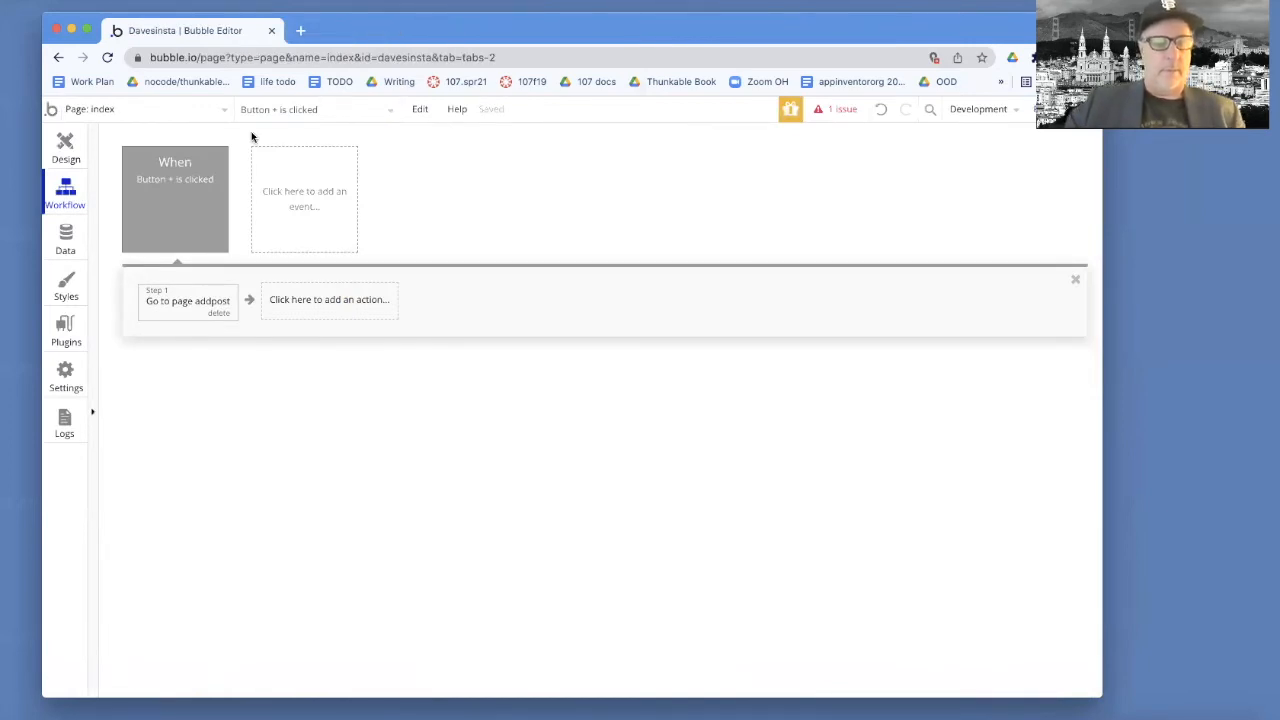
Start a click workflow for the Submit button on the addpost page
left_click(227, 112)
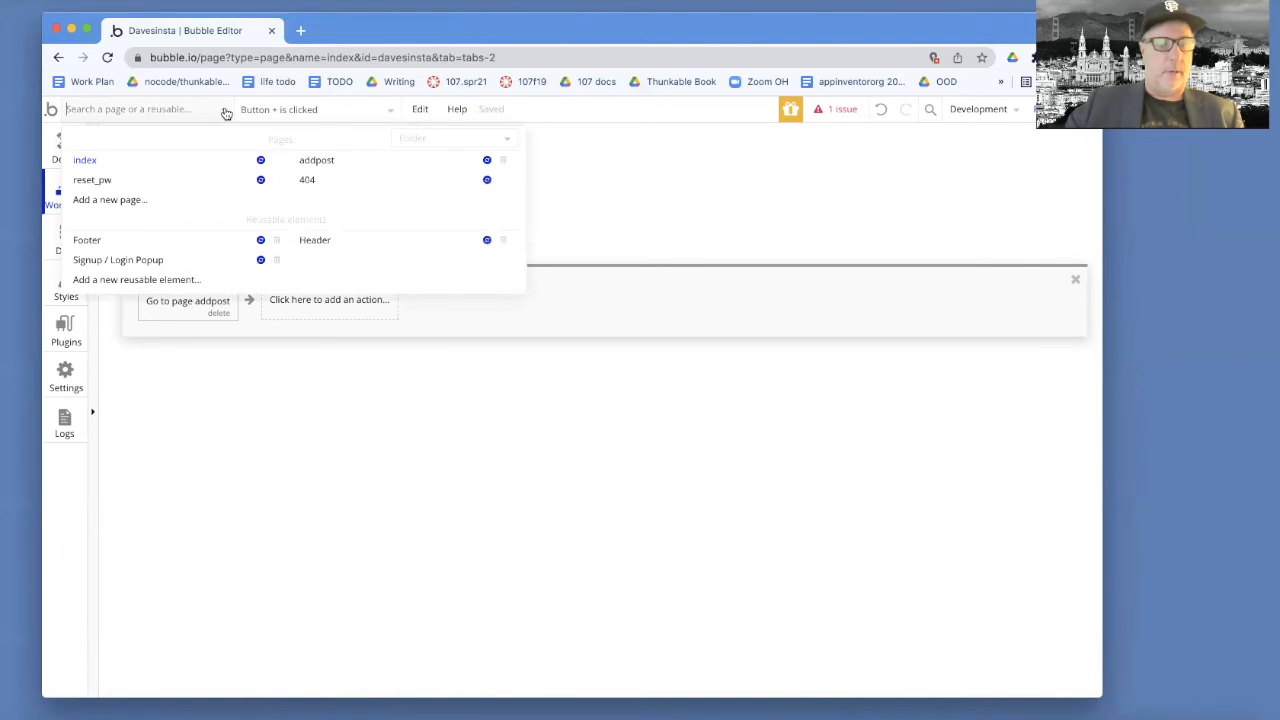
left_click(320, 161)
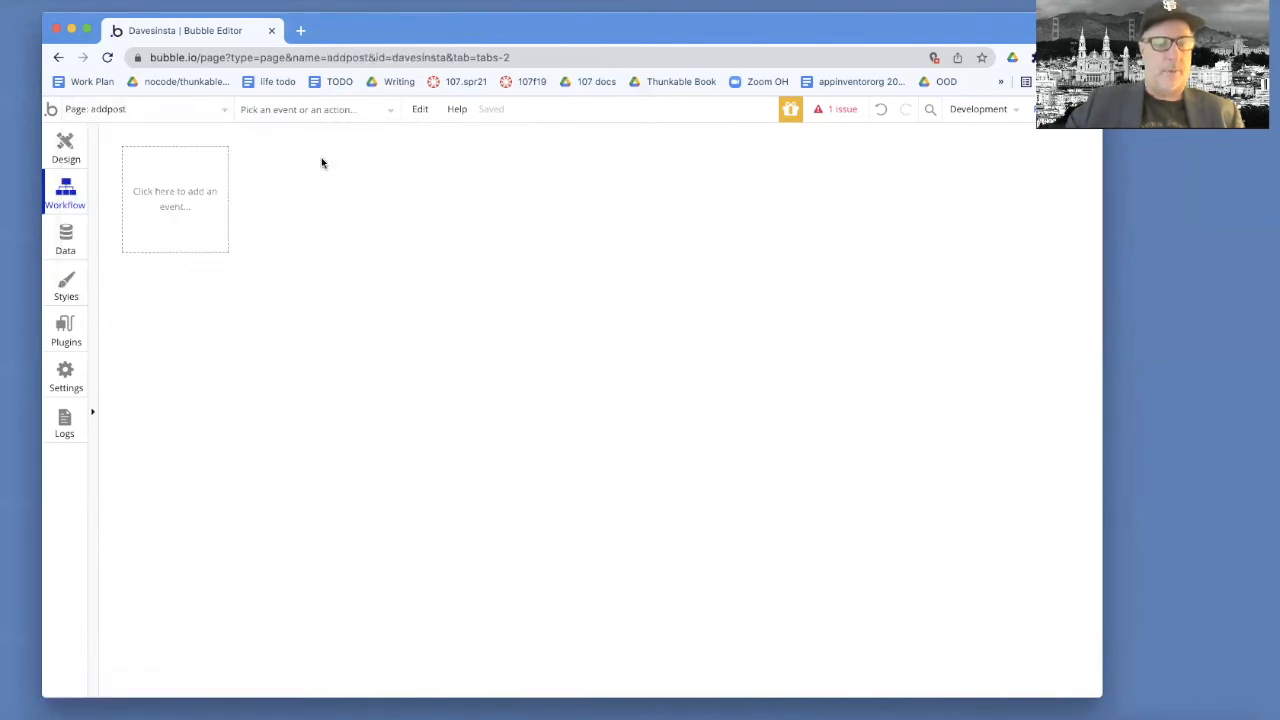
left_click(199, 194)
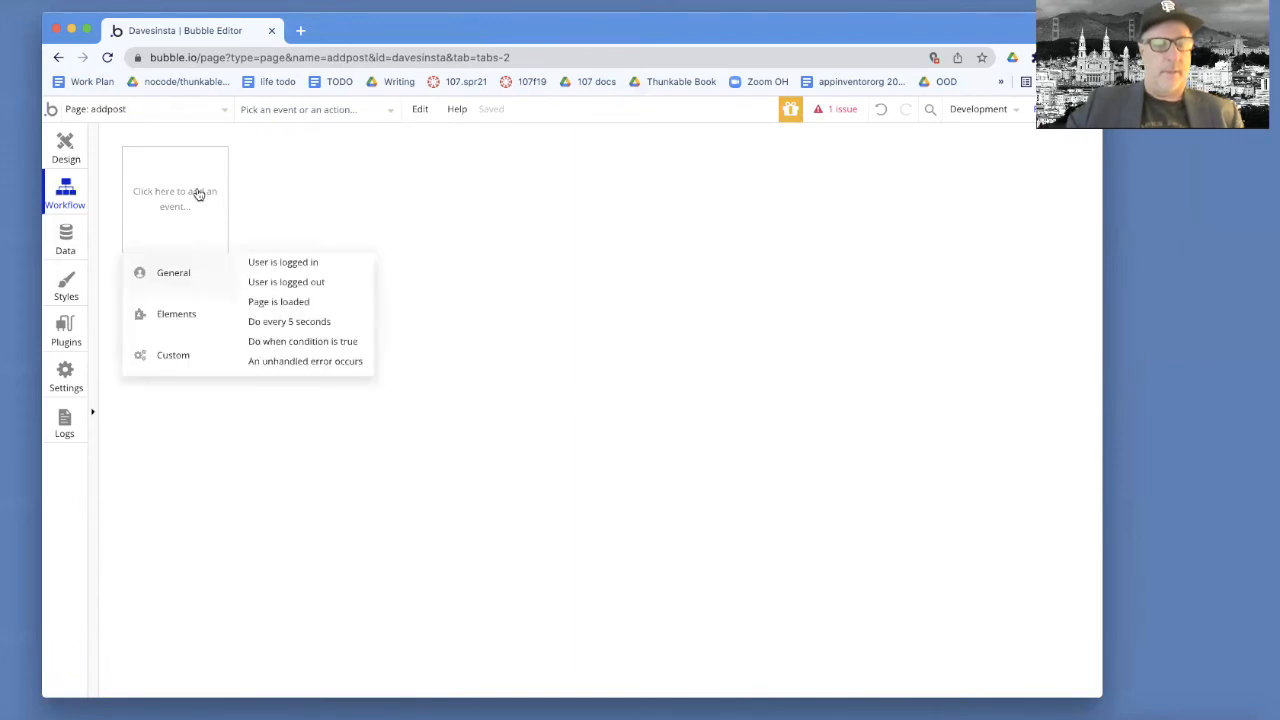
left_click(319, 152)
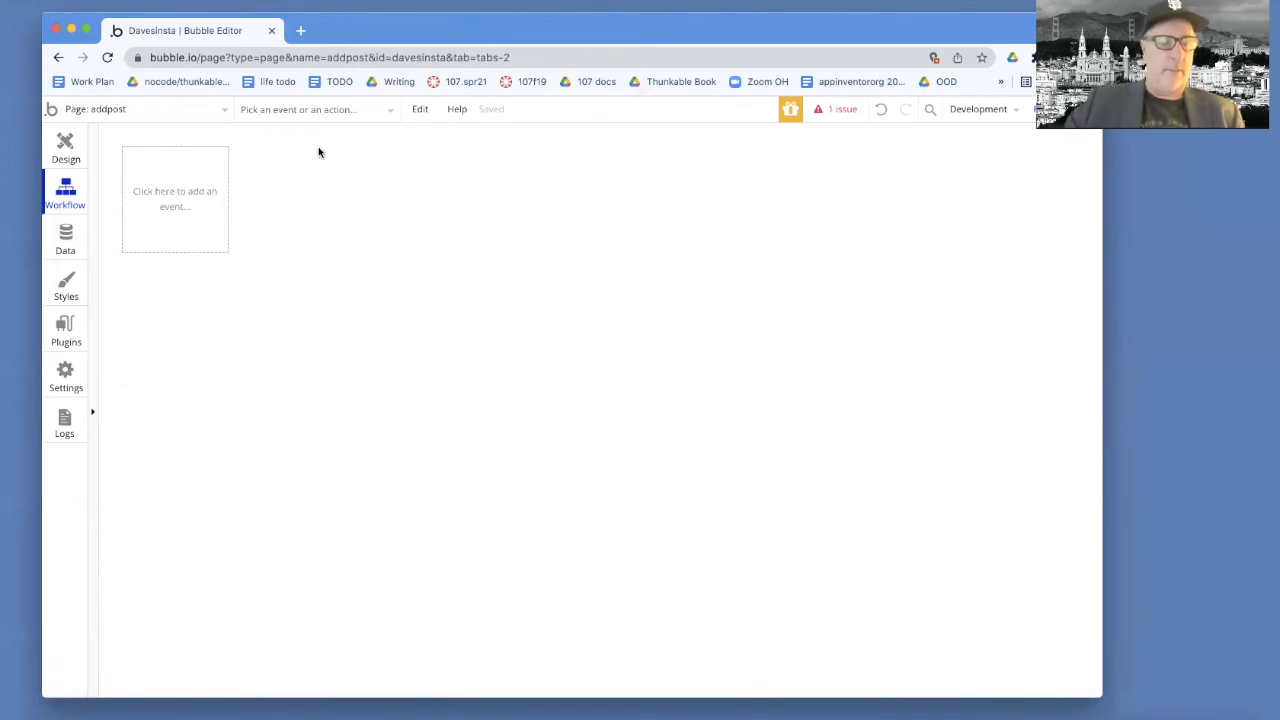
left_click(65, 145)
double_click(417, 390)
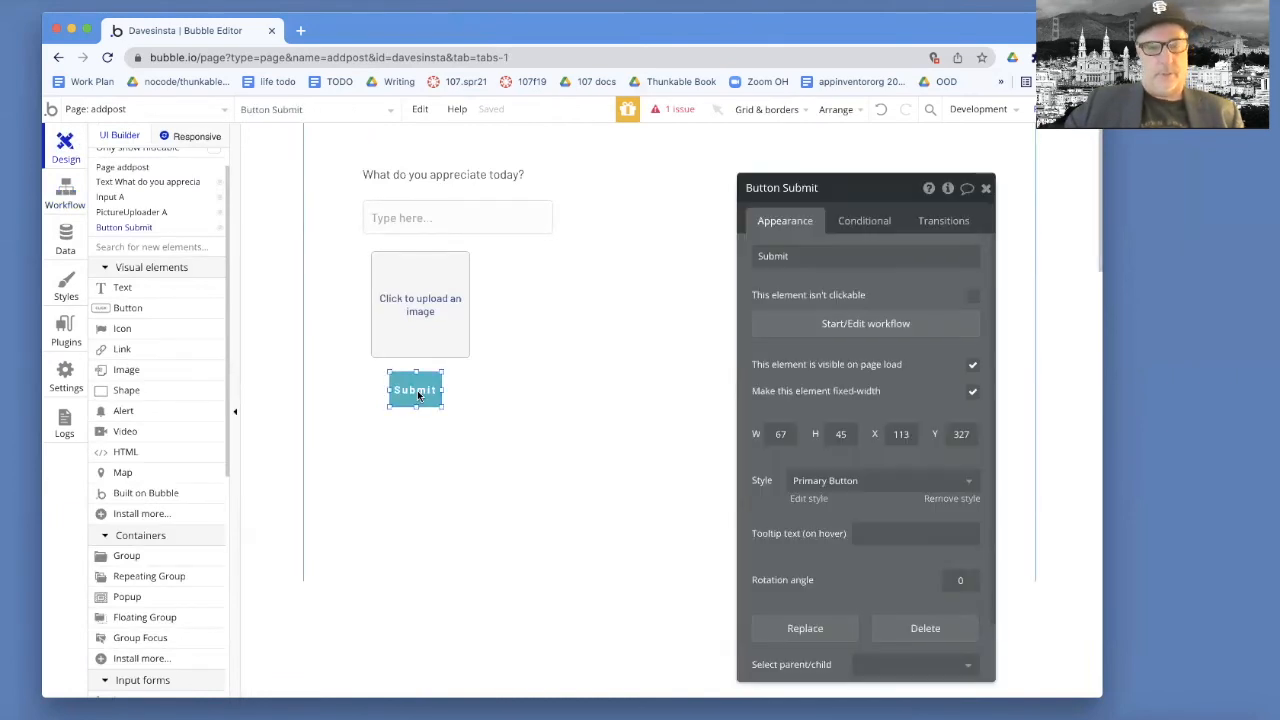
left_click(857, 325)
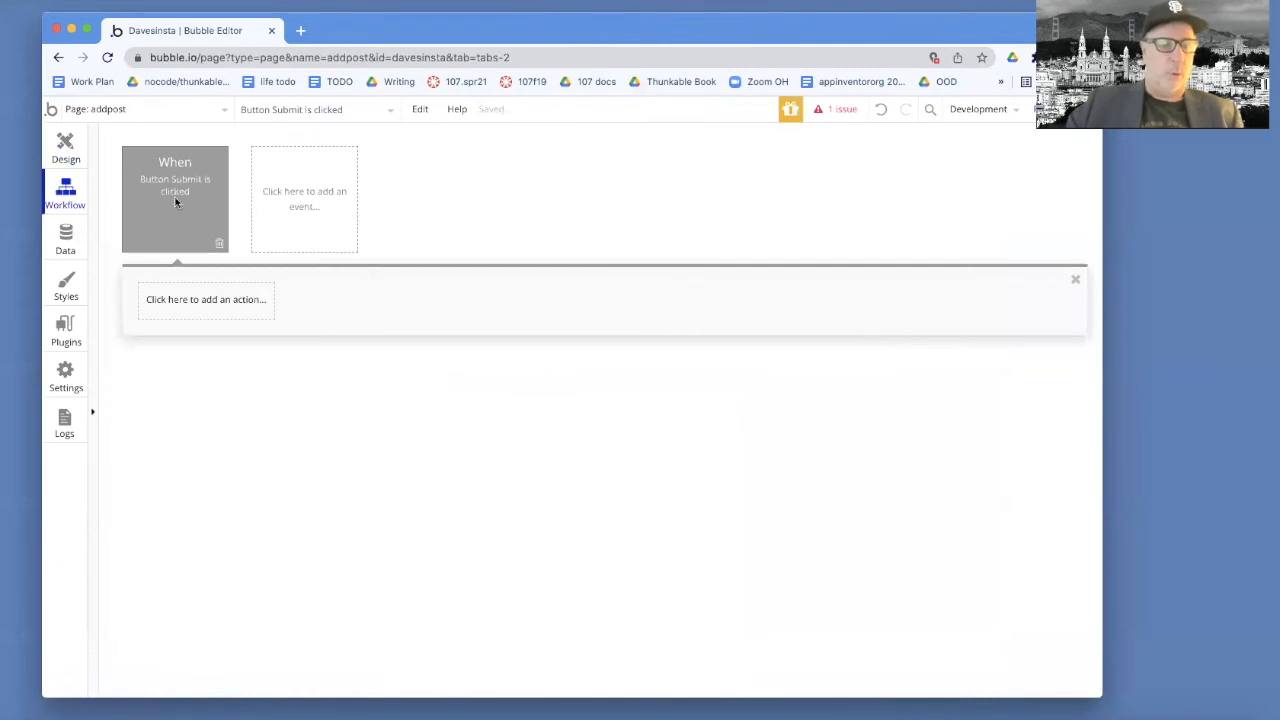
Add an action to the Submit button's workflow that creates a new thing of type Post
mouse_move(202, 176)
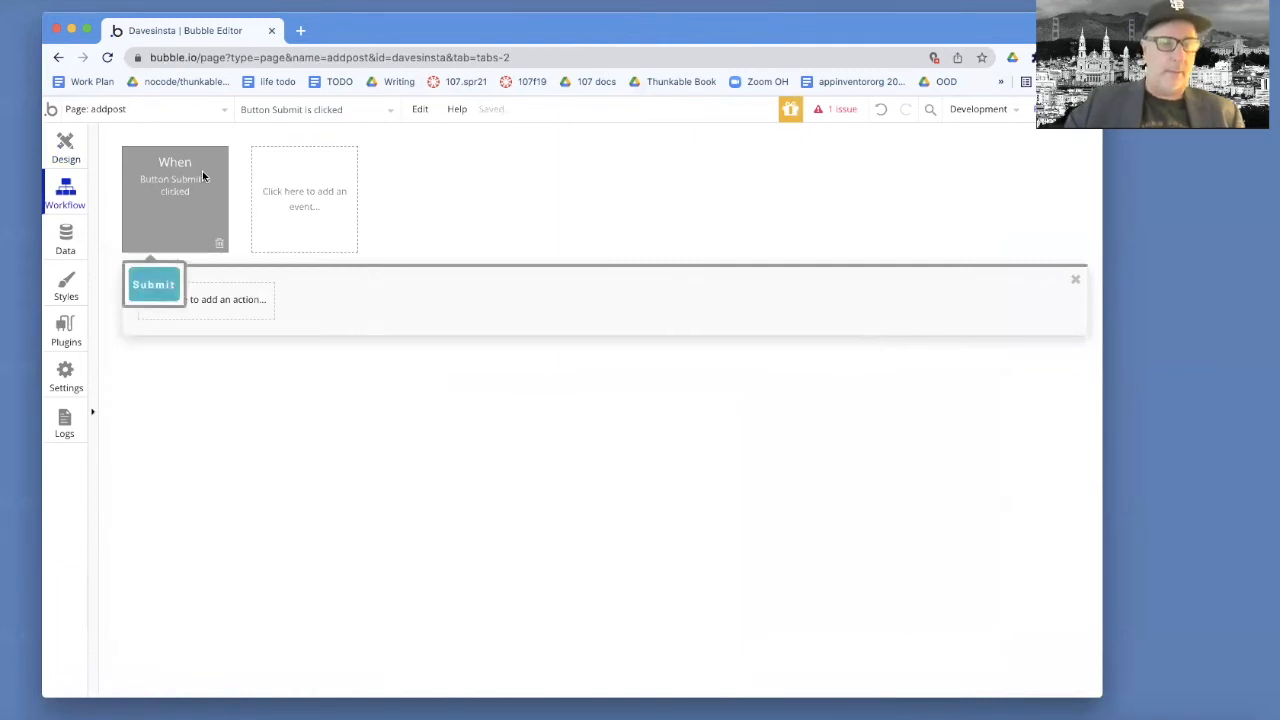
left_click(226, 308)
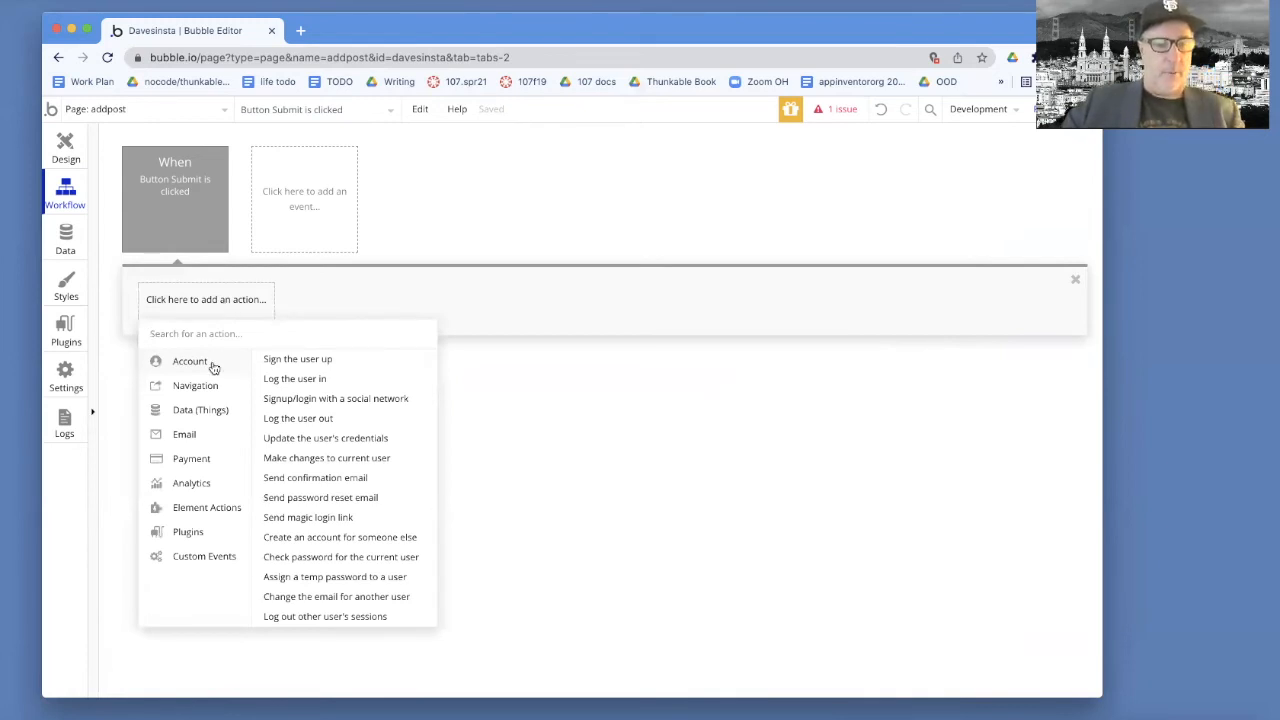
mouse_move(205, 413)
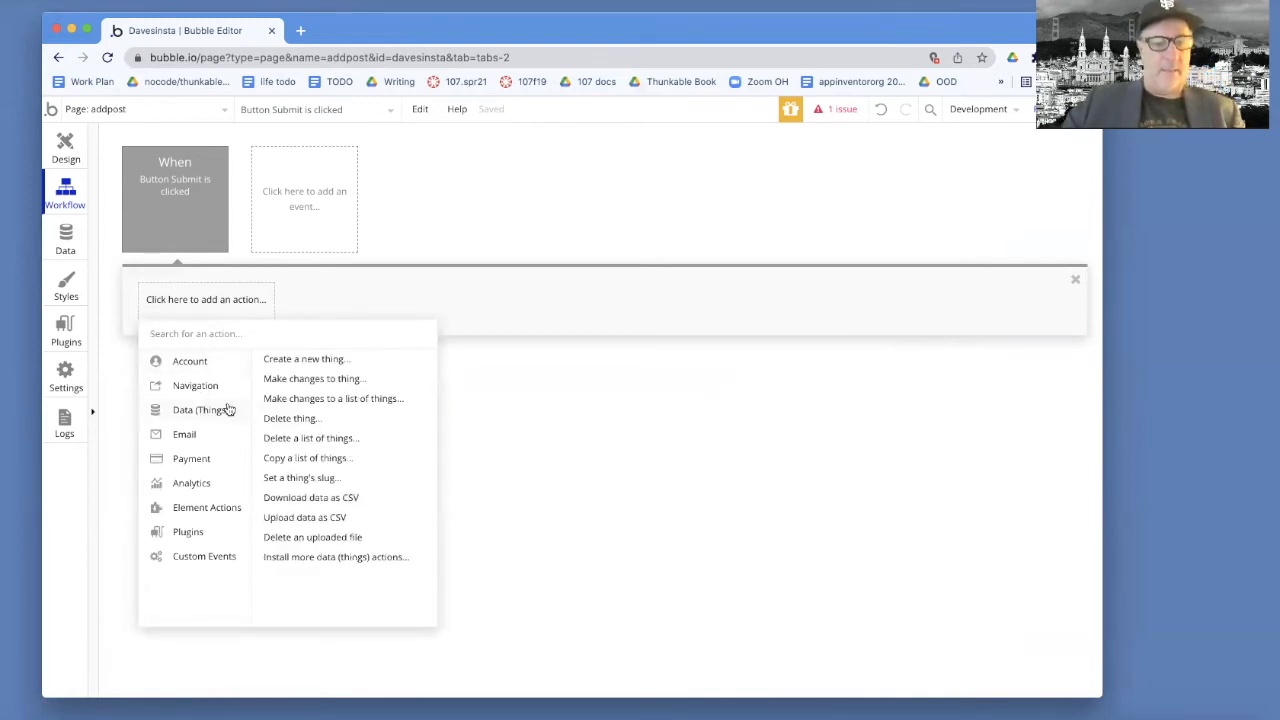
mouse_move(287, 362)
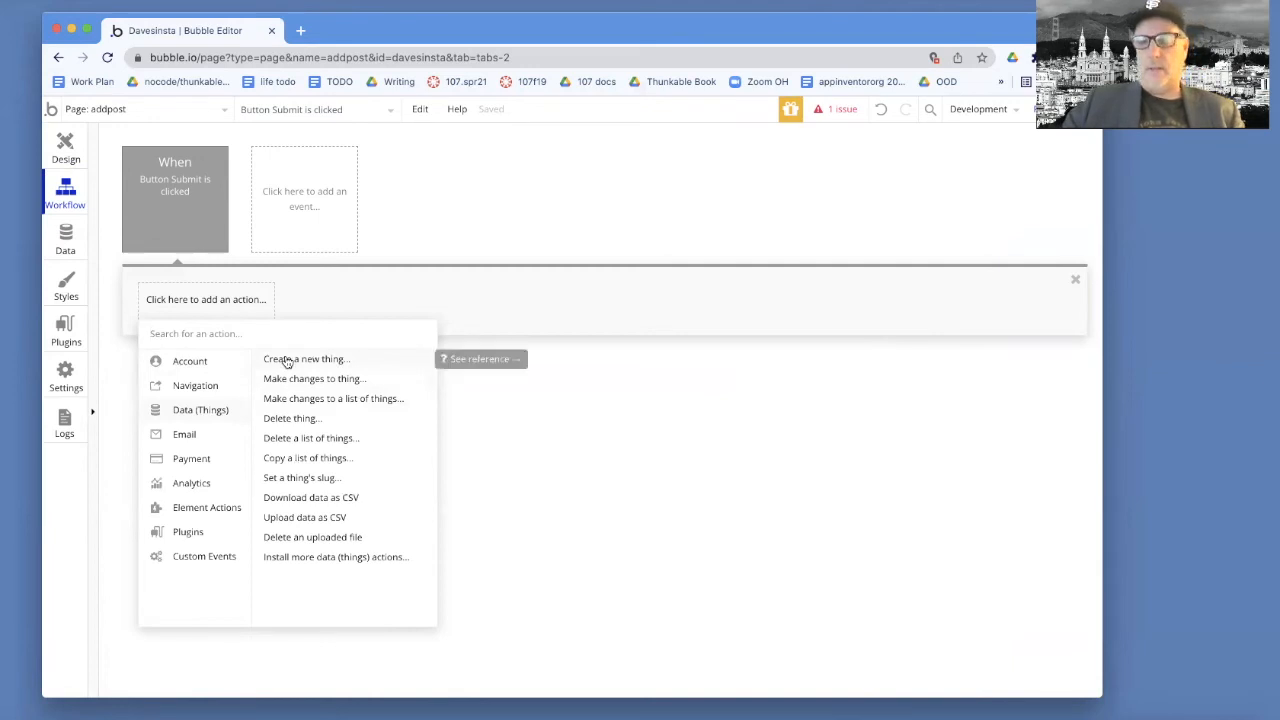
left_click(287, 362)
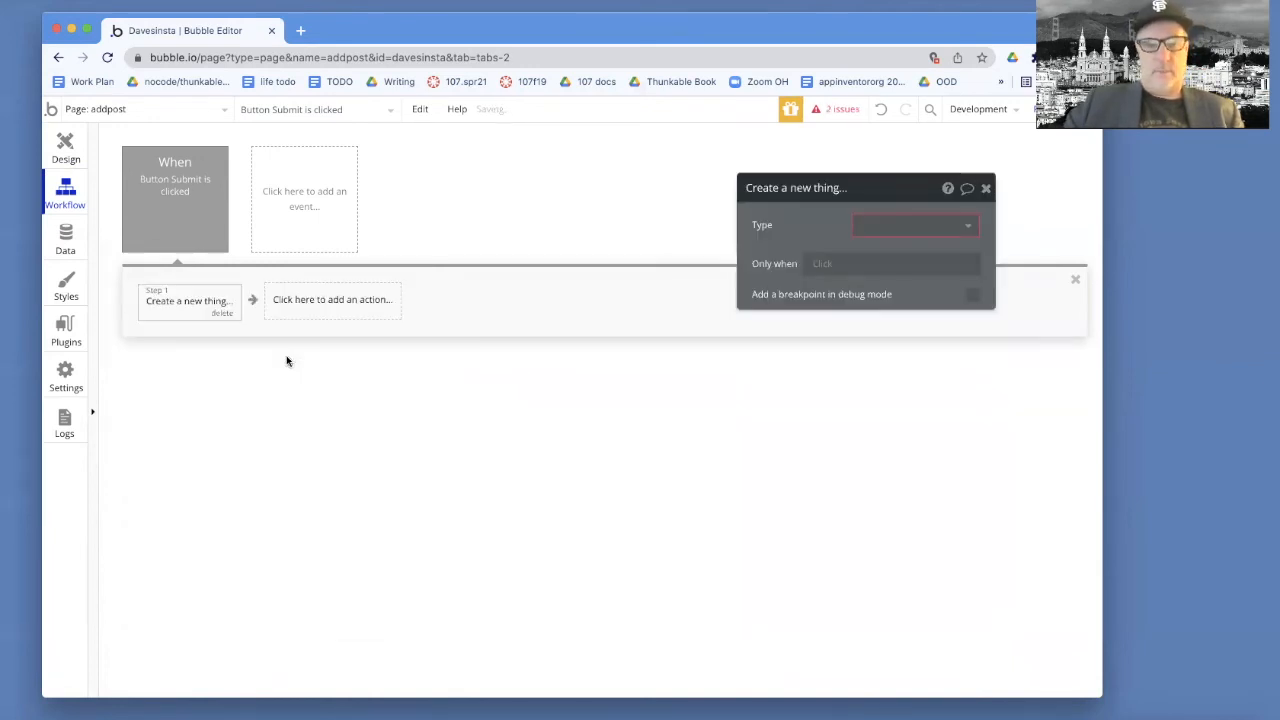
left_click(853, 231)
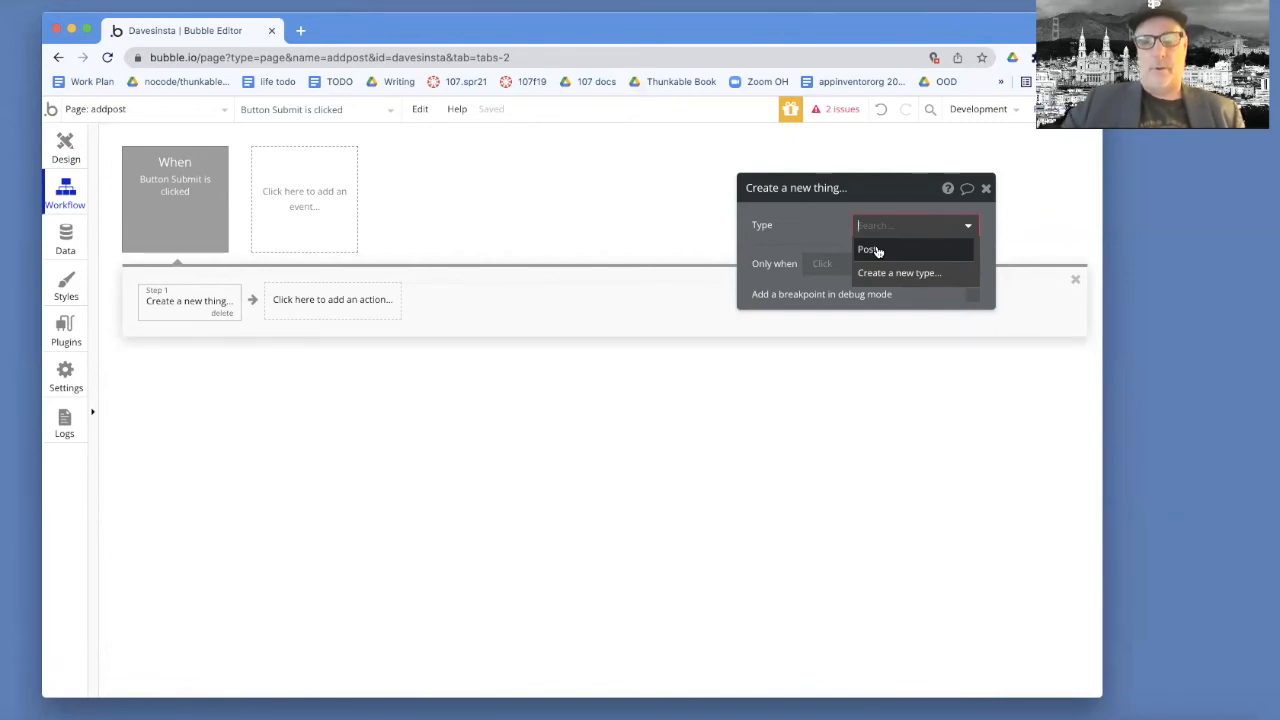
left_click(870, 249)
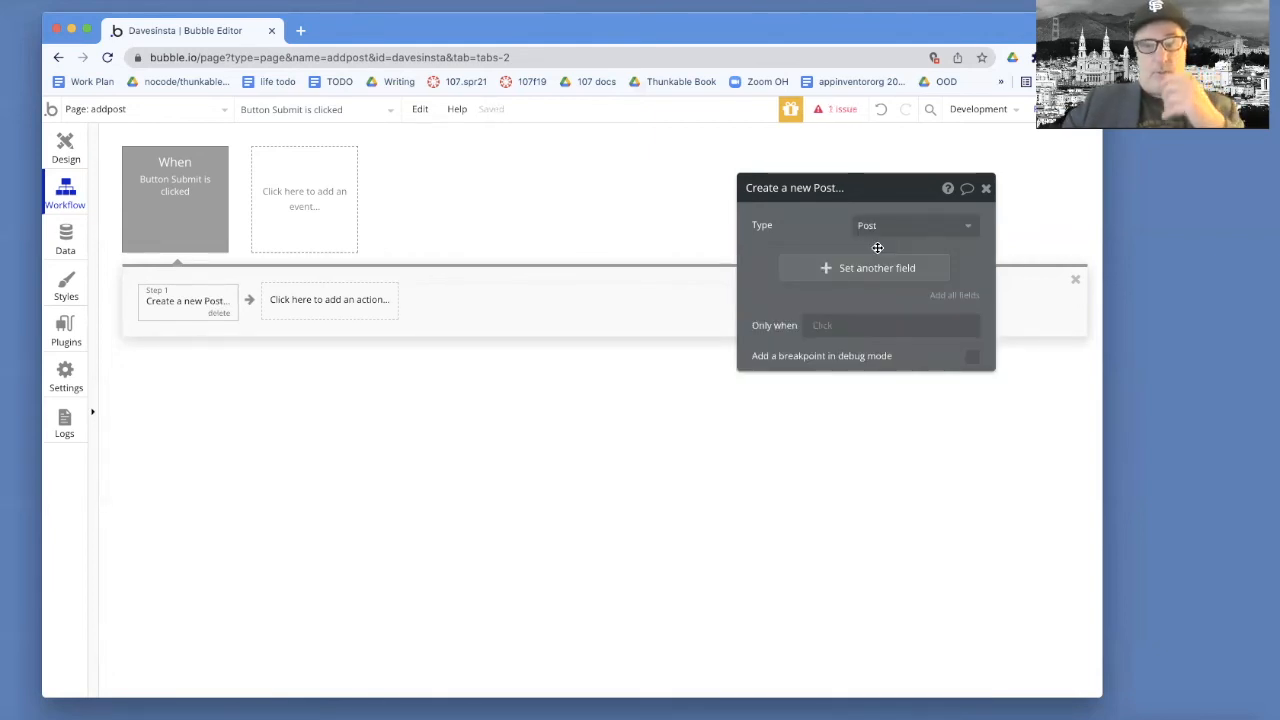
Set the new Post's postText field to Input A's value
left_click(828, 271)
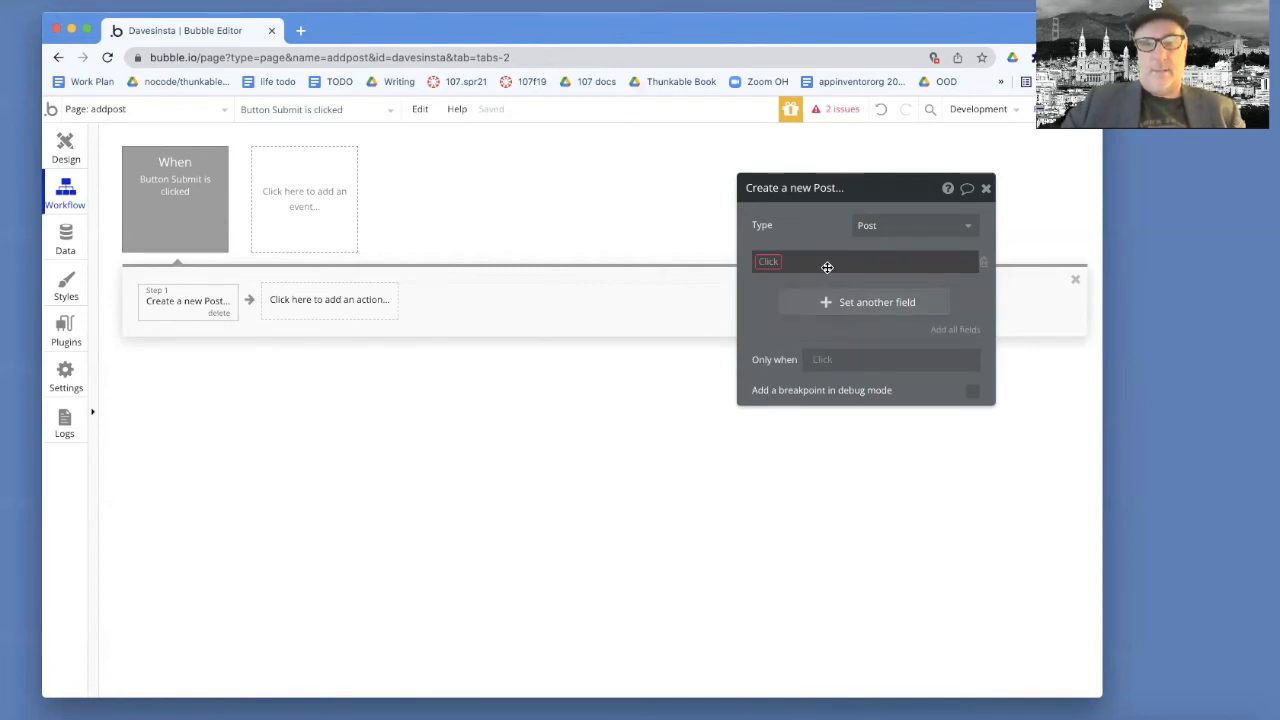
left_click(771, 266)
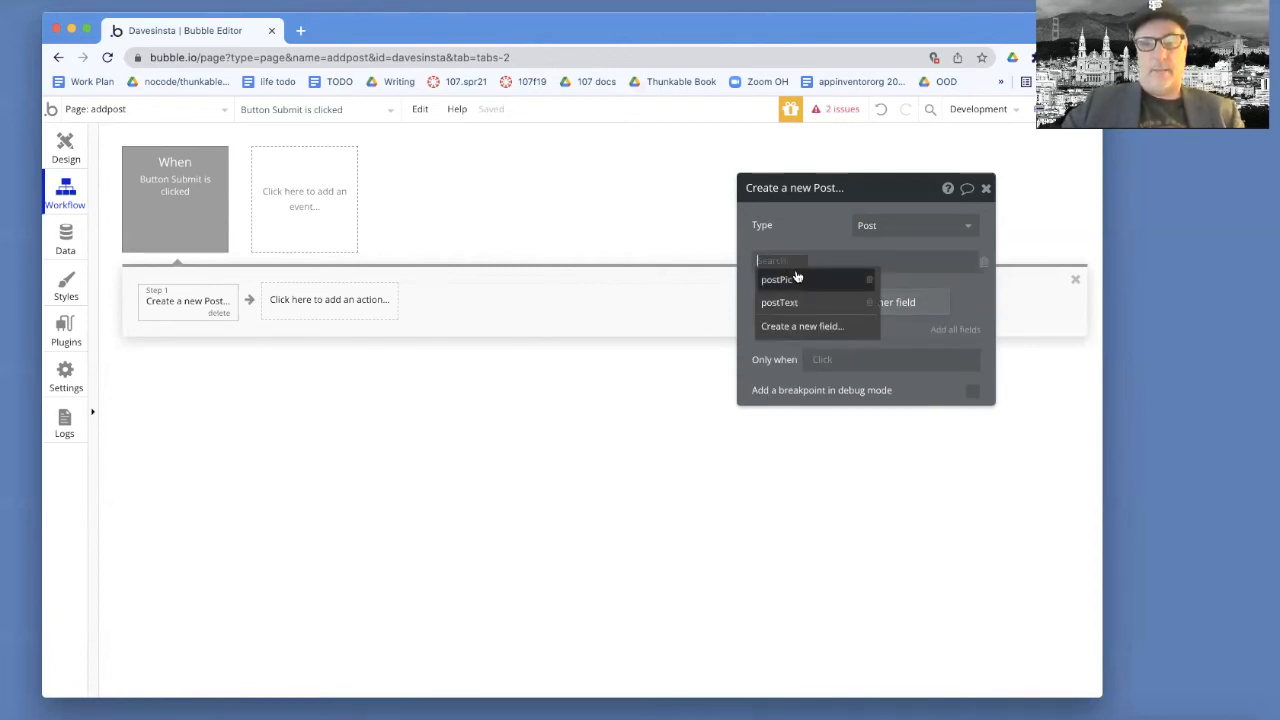
left_click(795, 301)
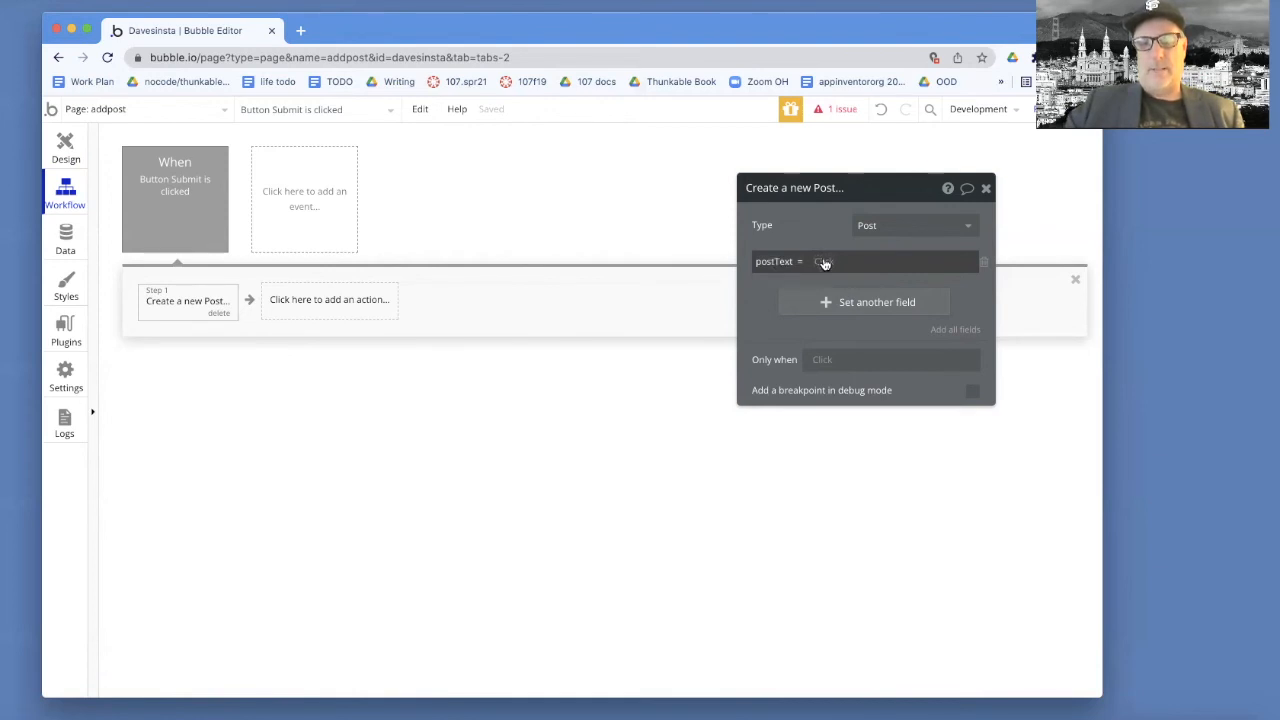
left_click(822, 261)
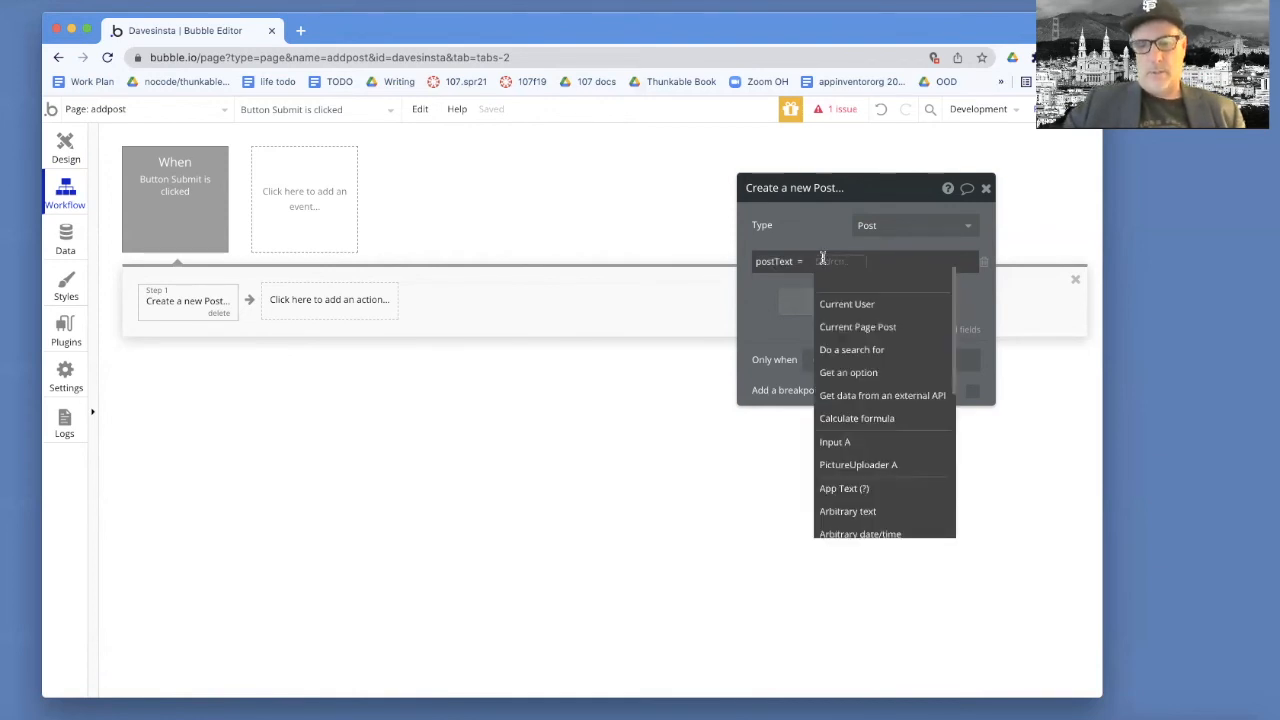
left_click(849, 450)
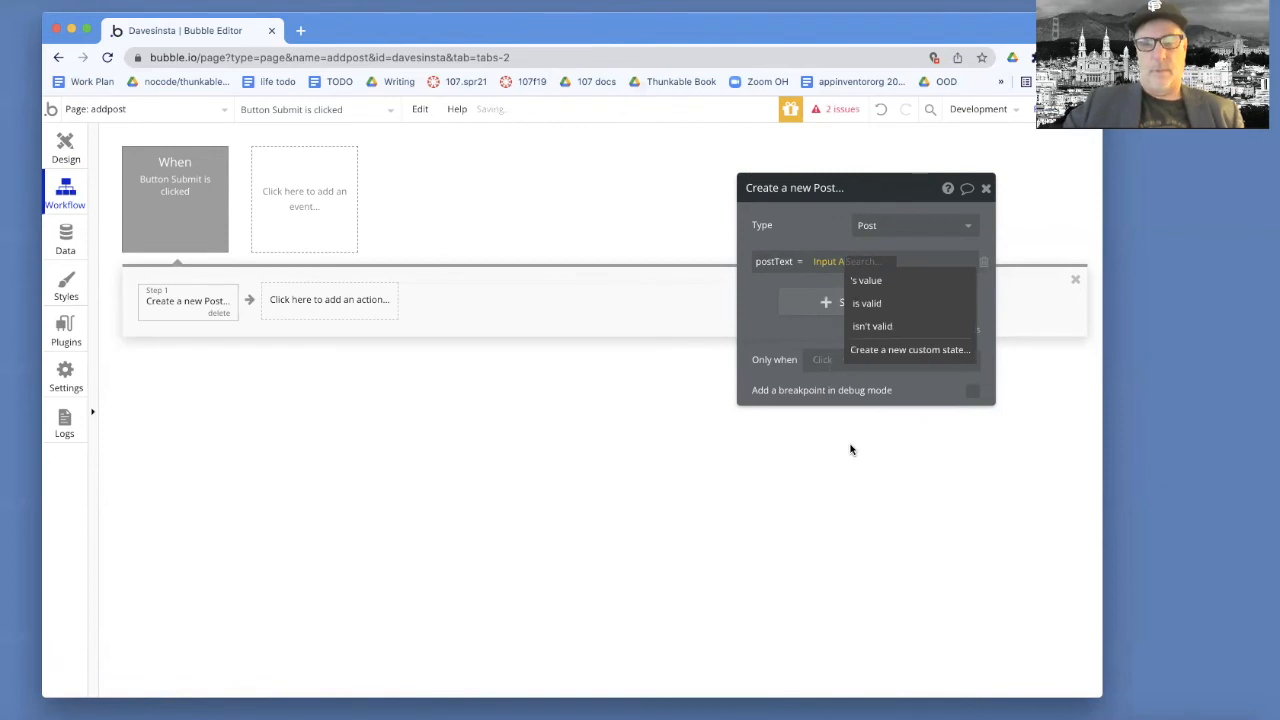
left_click(862, 280)
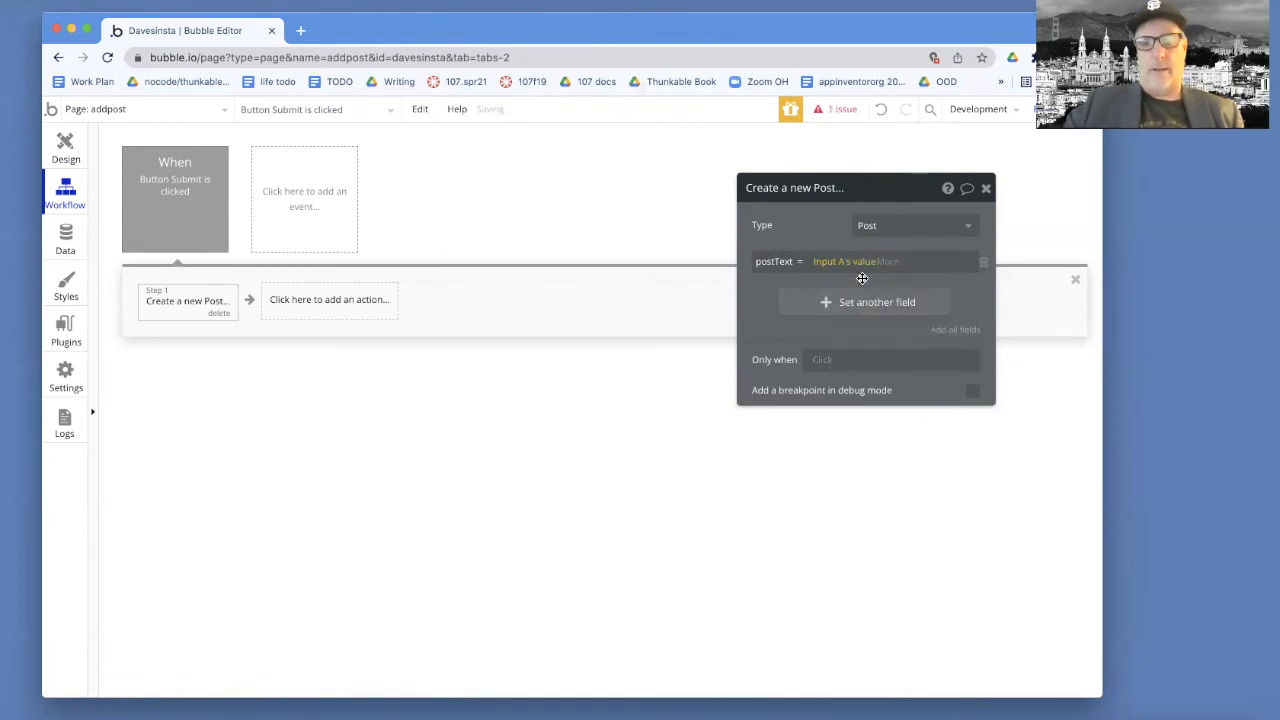
Set the new Post's postPic field to PictureUploader A's value and close the action's properties
left_click(828, 303)
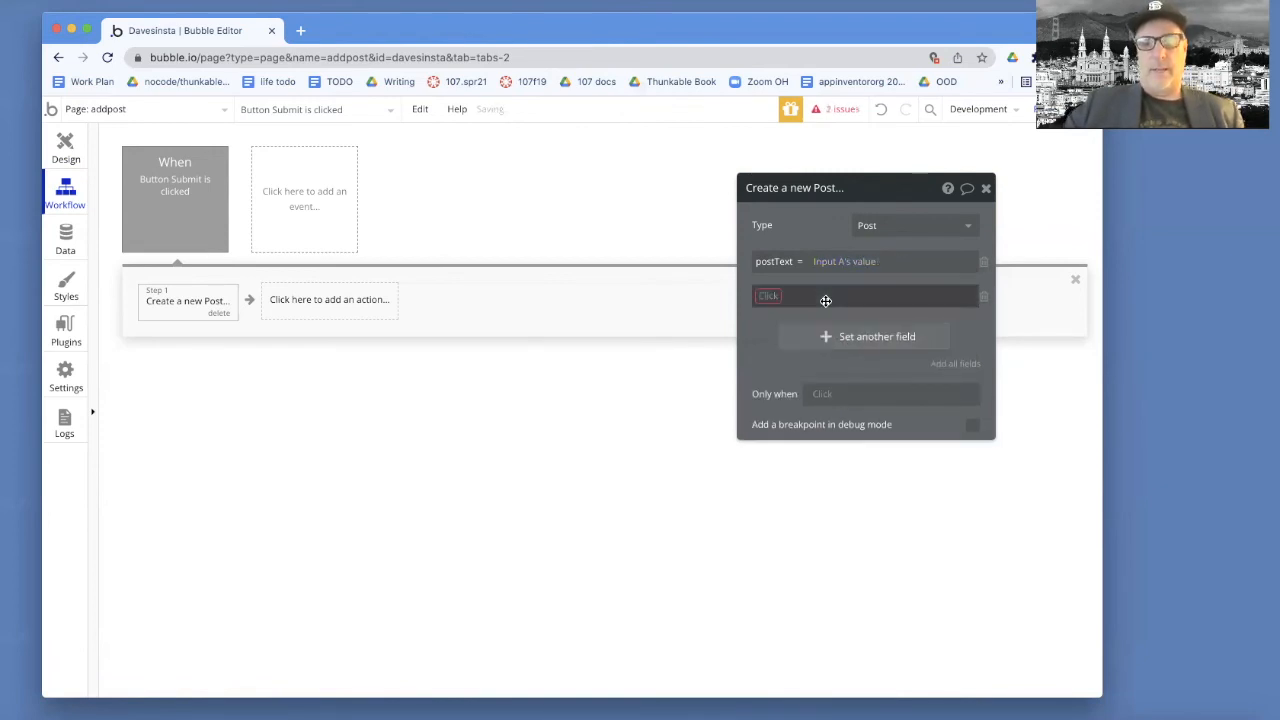
left_click(769, 298)
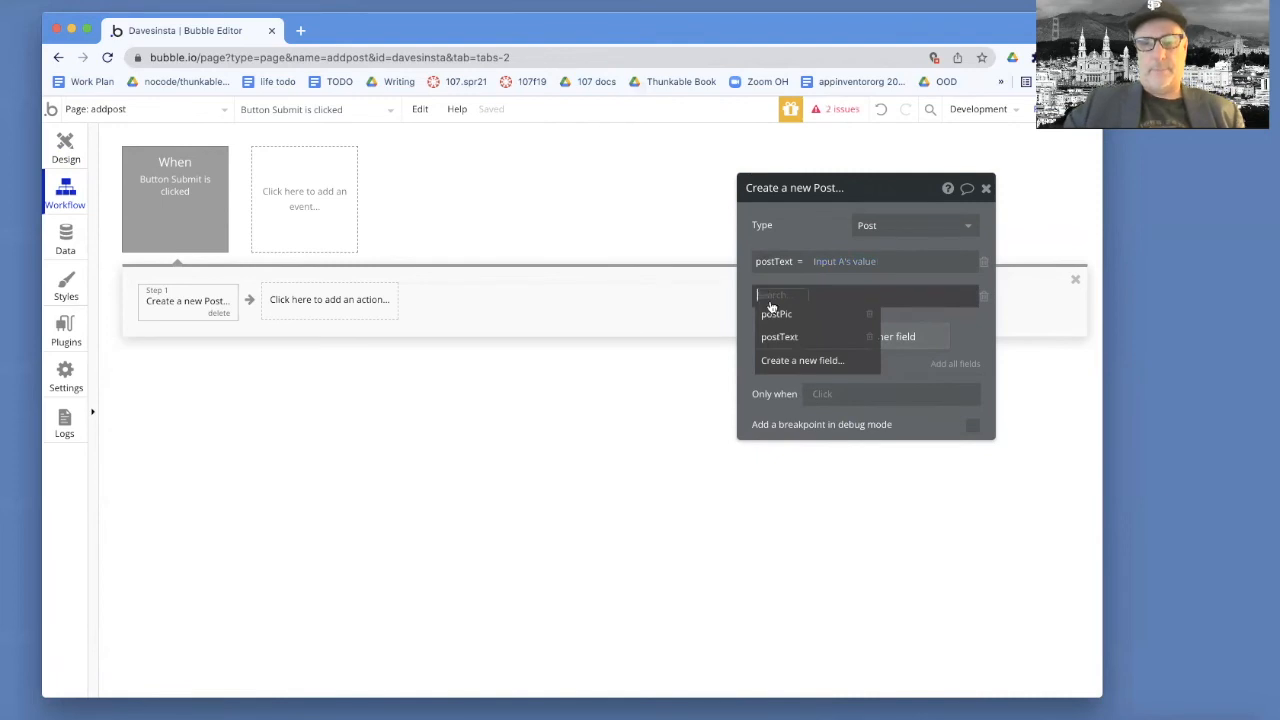
left_click(777, 313)
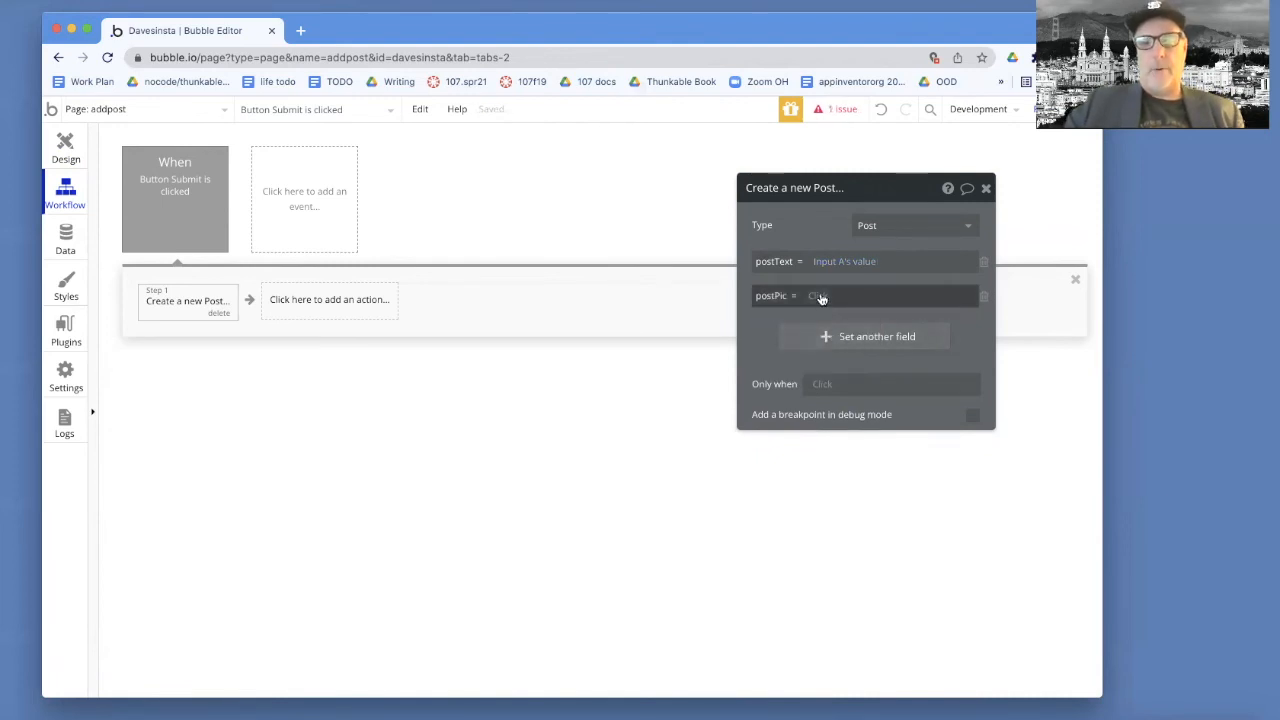
left_click(820, 297)
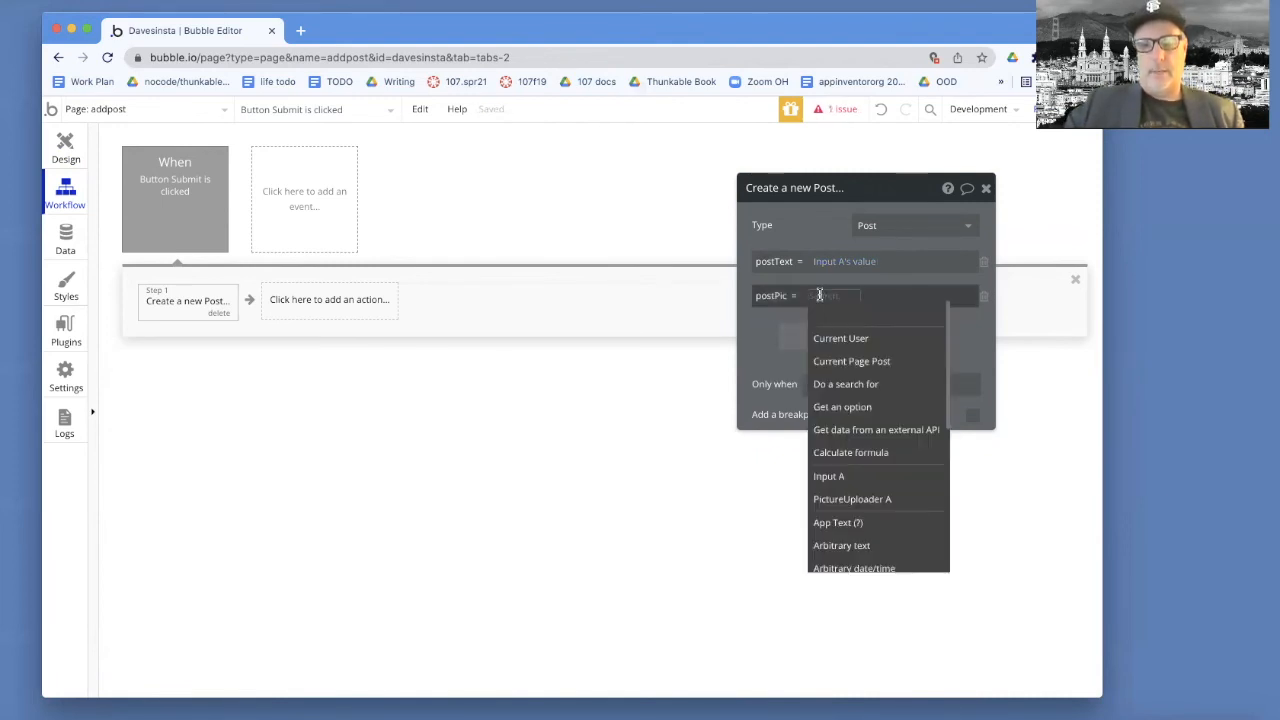
left_click(857, 500)
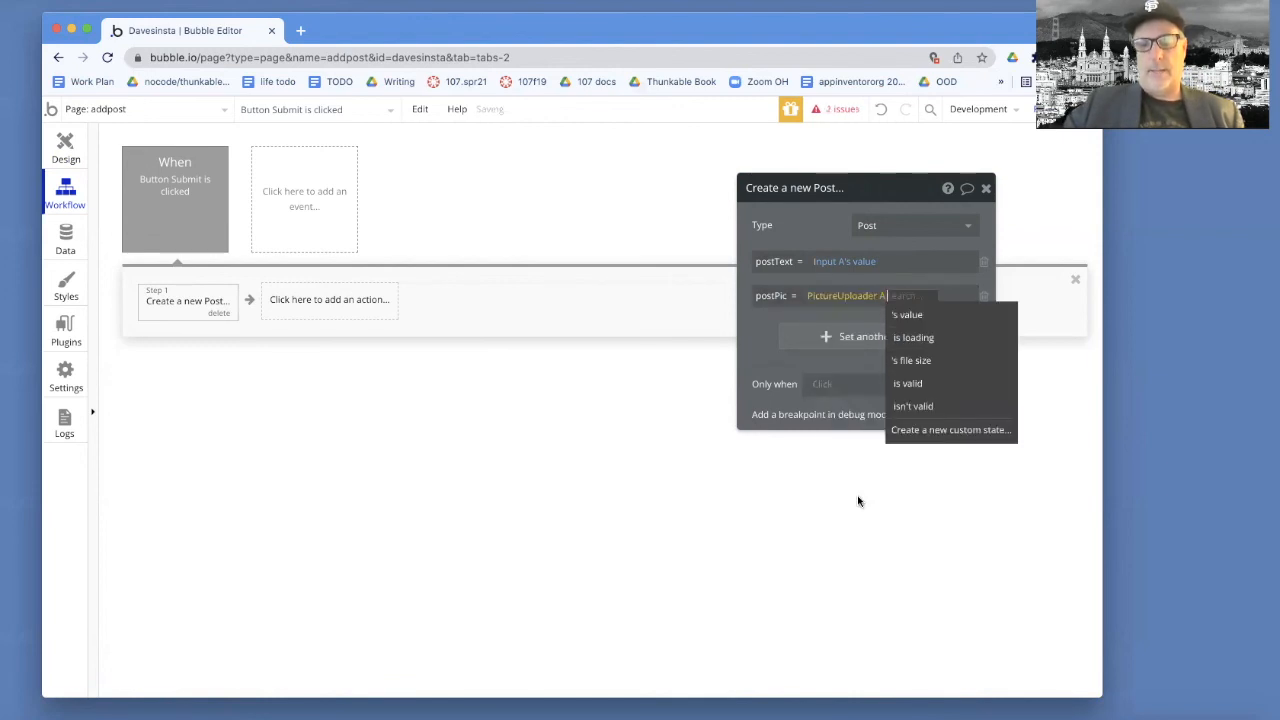
left_click(906, 317)
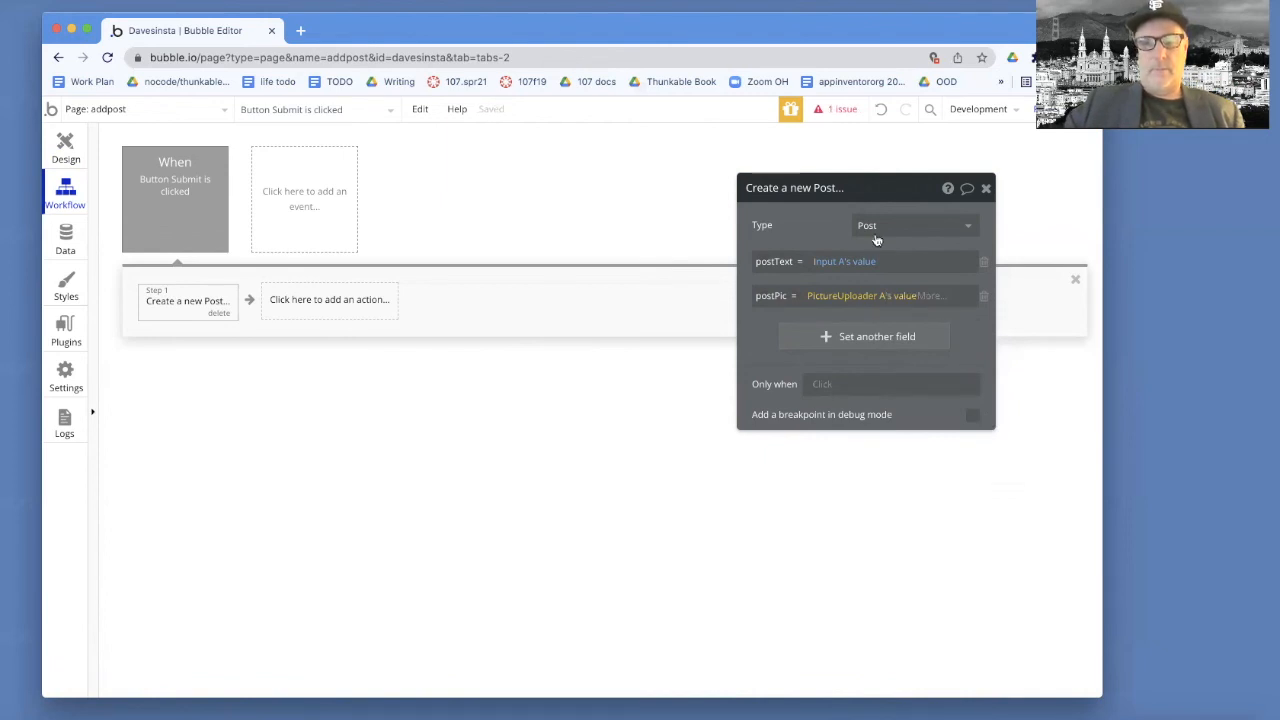
left_click(984, 190)
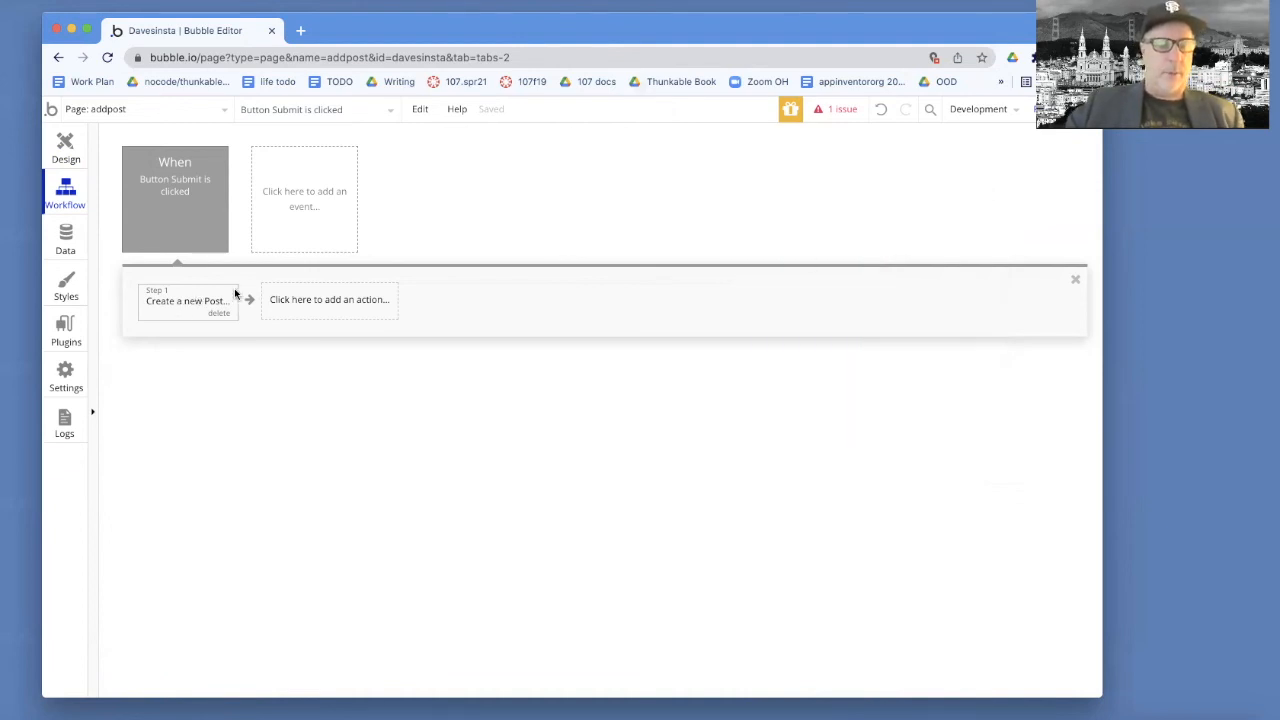
Add a second action to the Submit workflow that goes to the index page
left_click(316, 301)
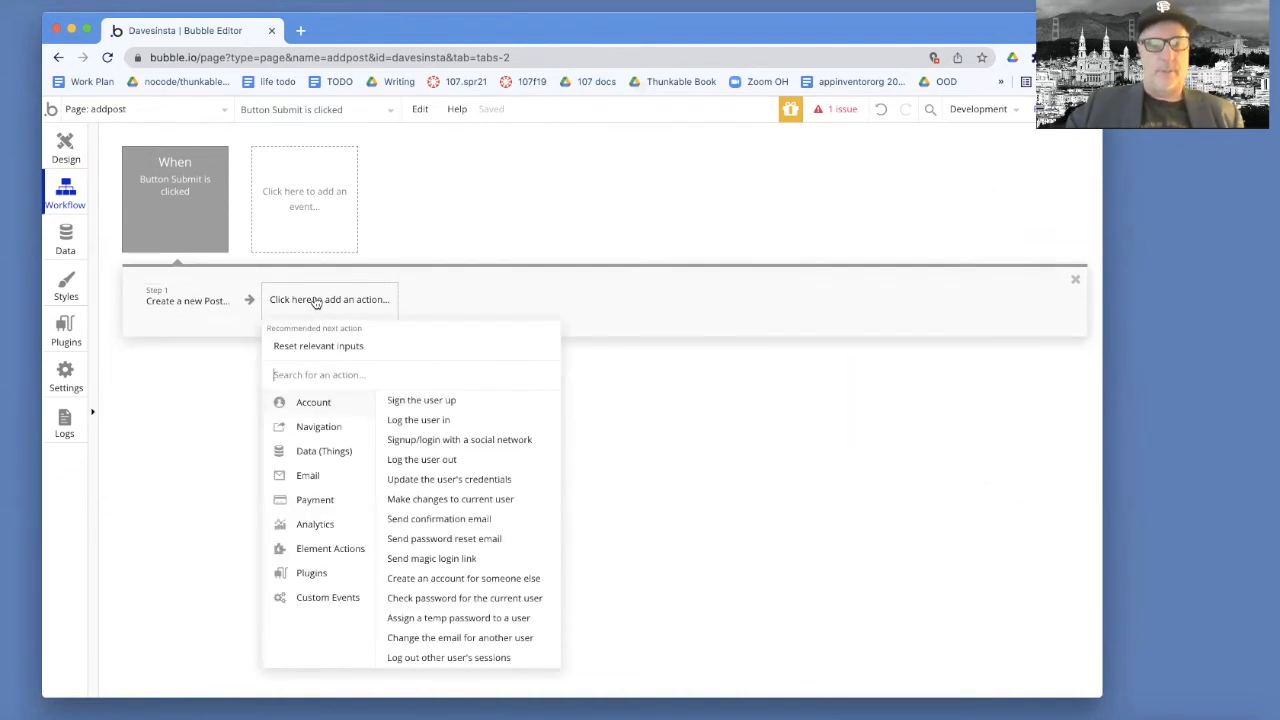
mouse_move(324, 428)
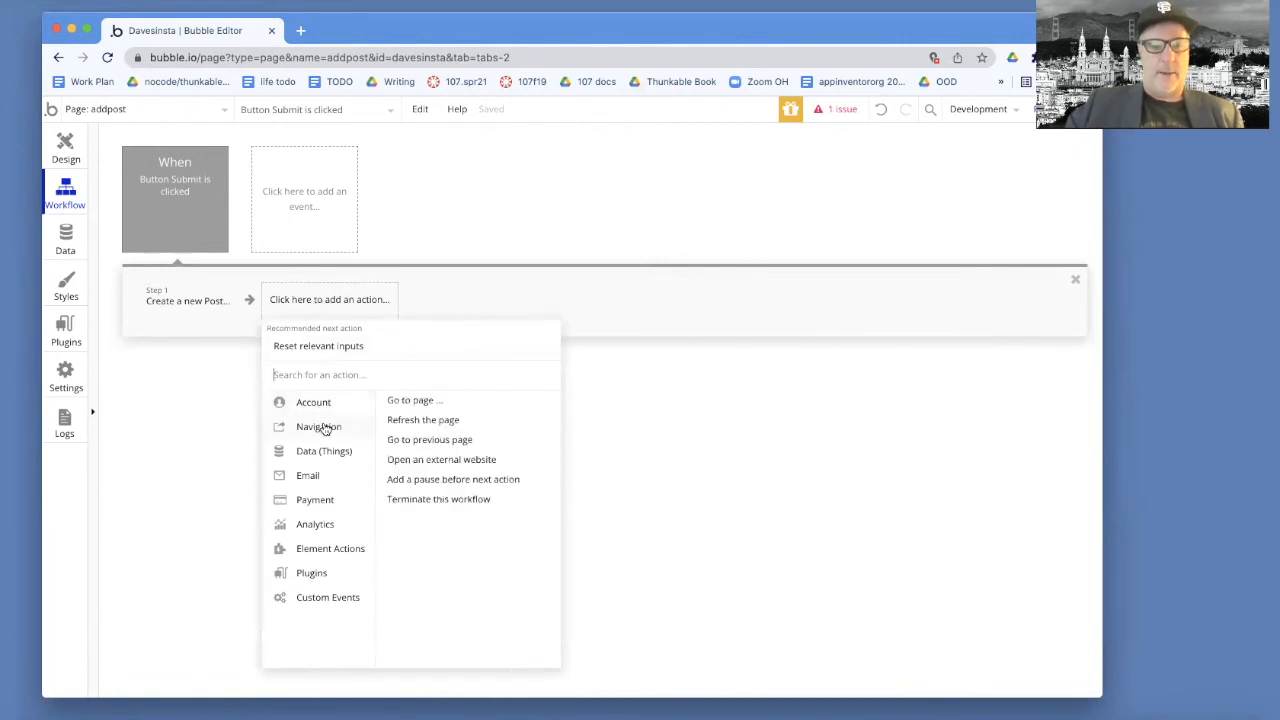
left_click(403, 401)
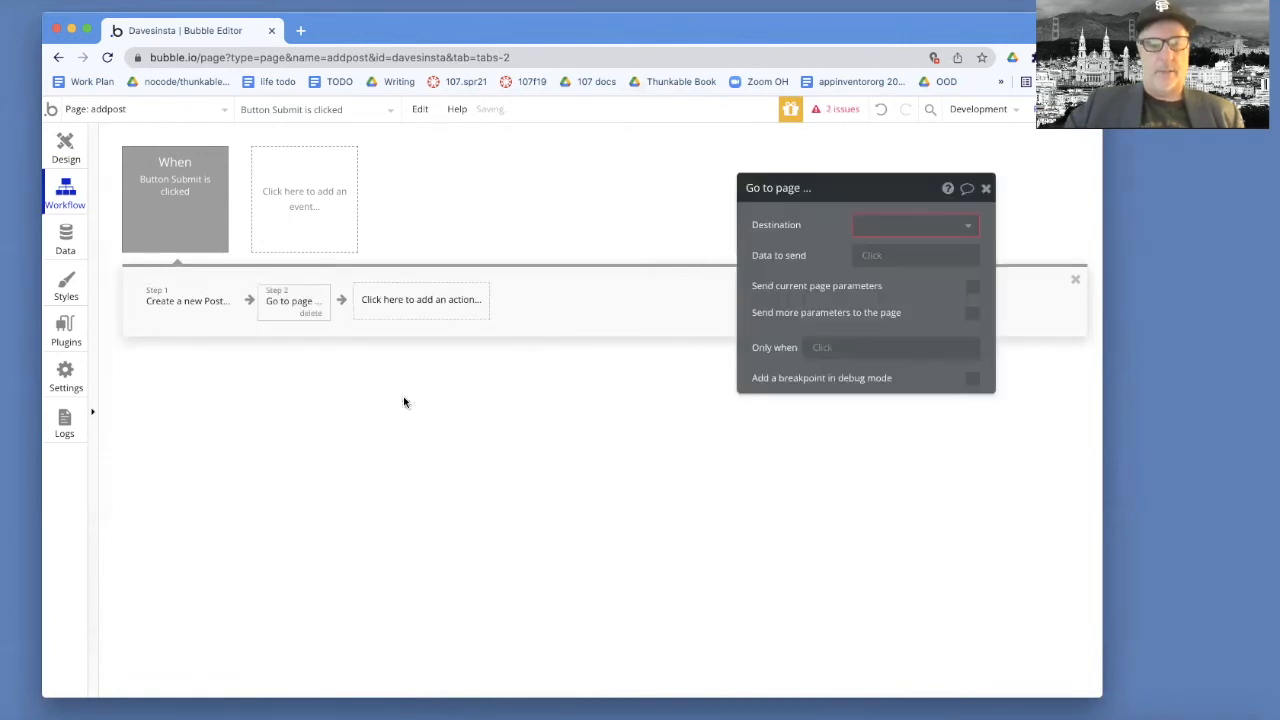
left_click(904, 222)
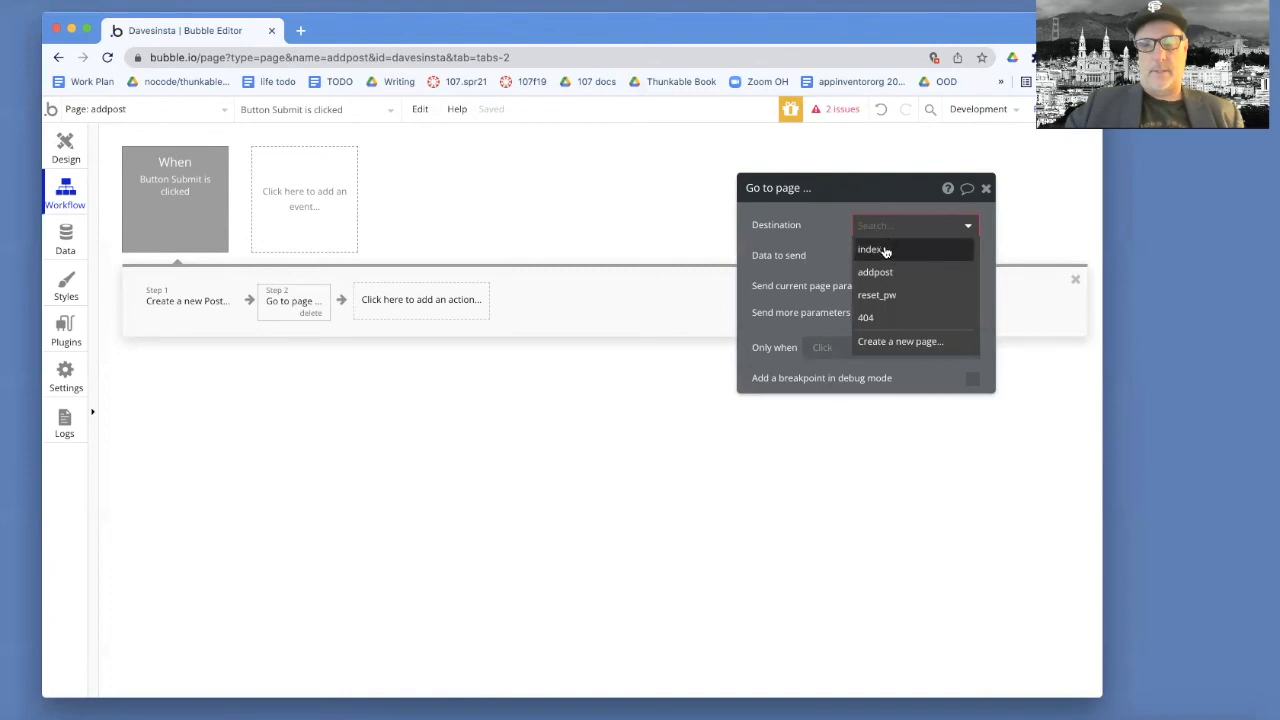
left_click(869, 249)
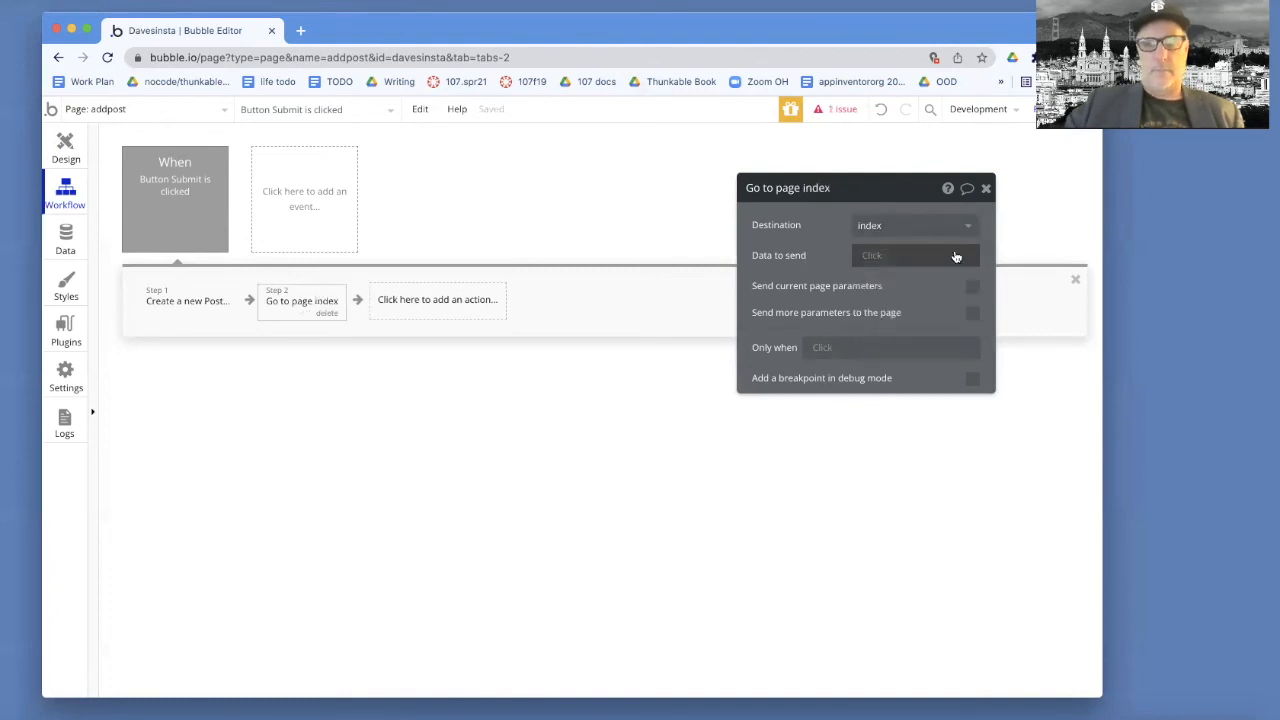
left_click_drag(986, 189, 986, 191)
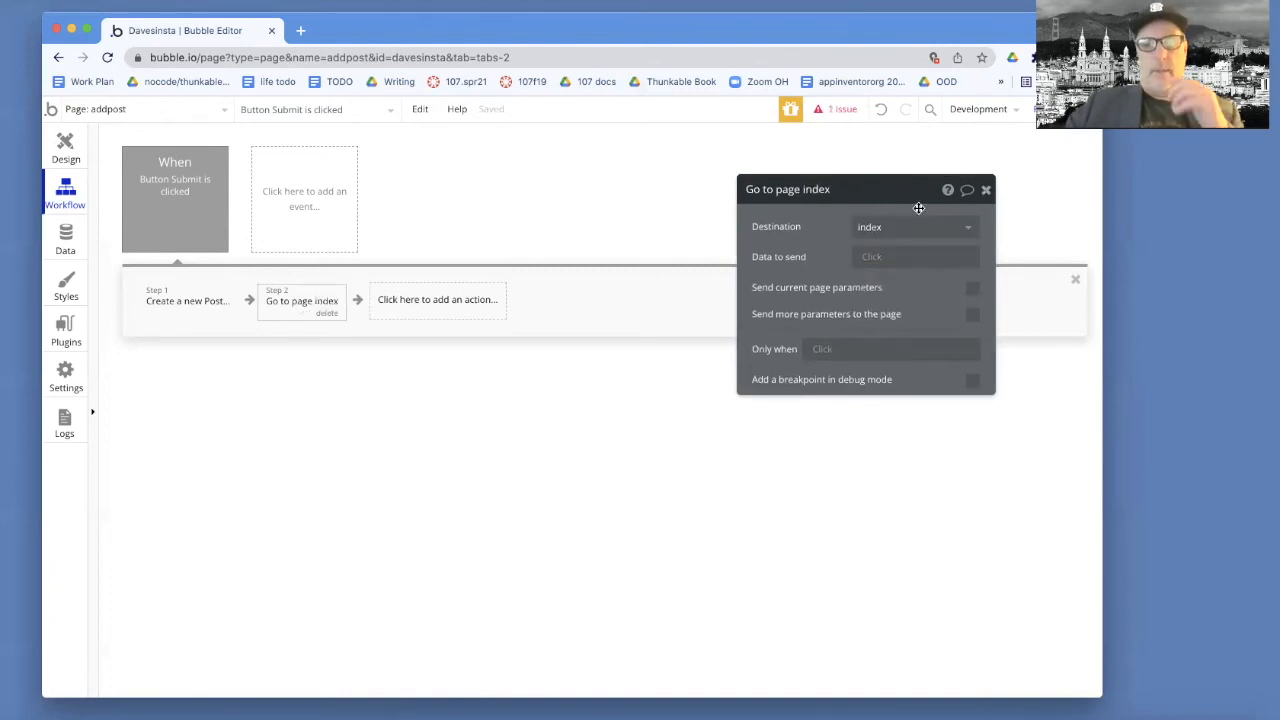
left_click(986, 189)
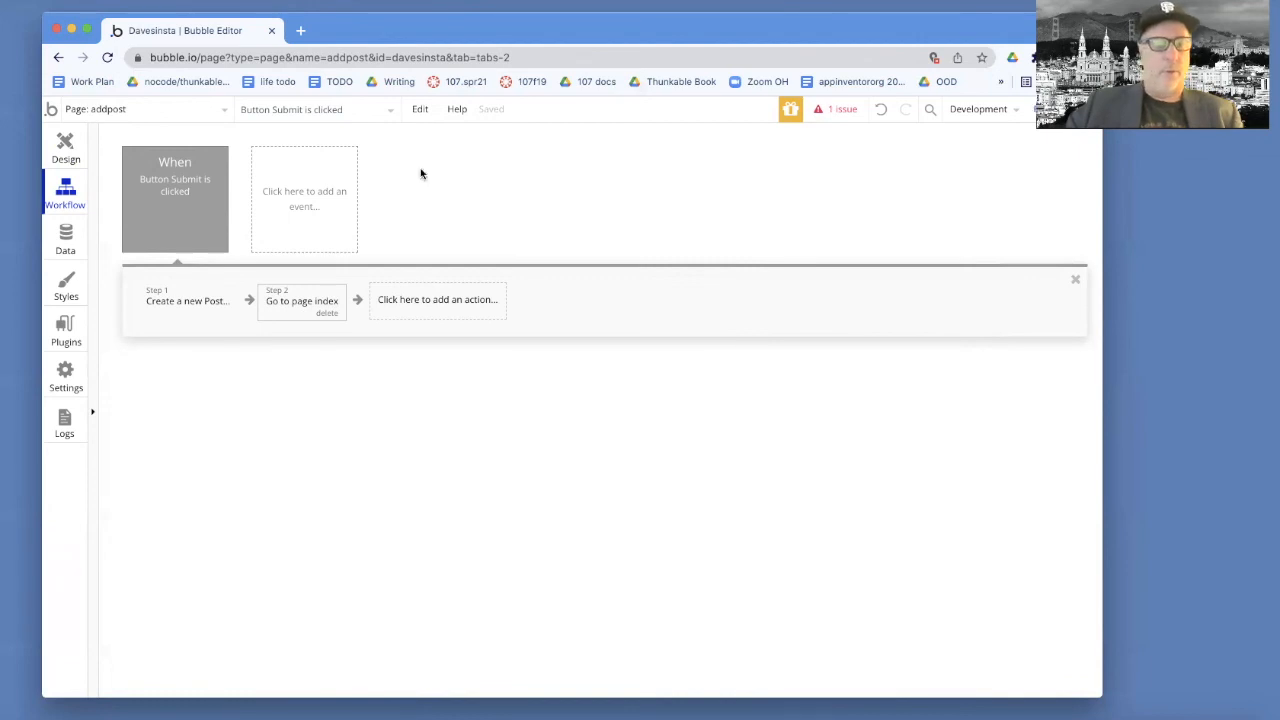
Preview the app from the index page and follow its "+" button to the addpost page
left_click(65, 148)
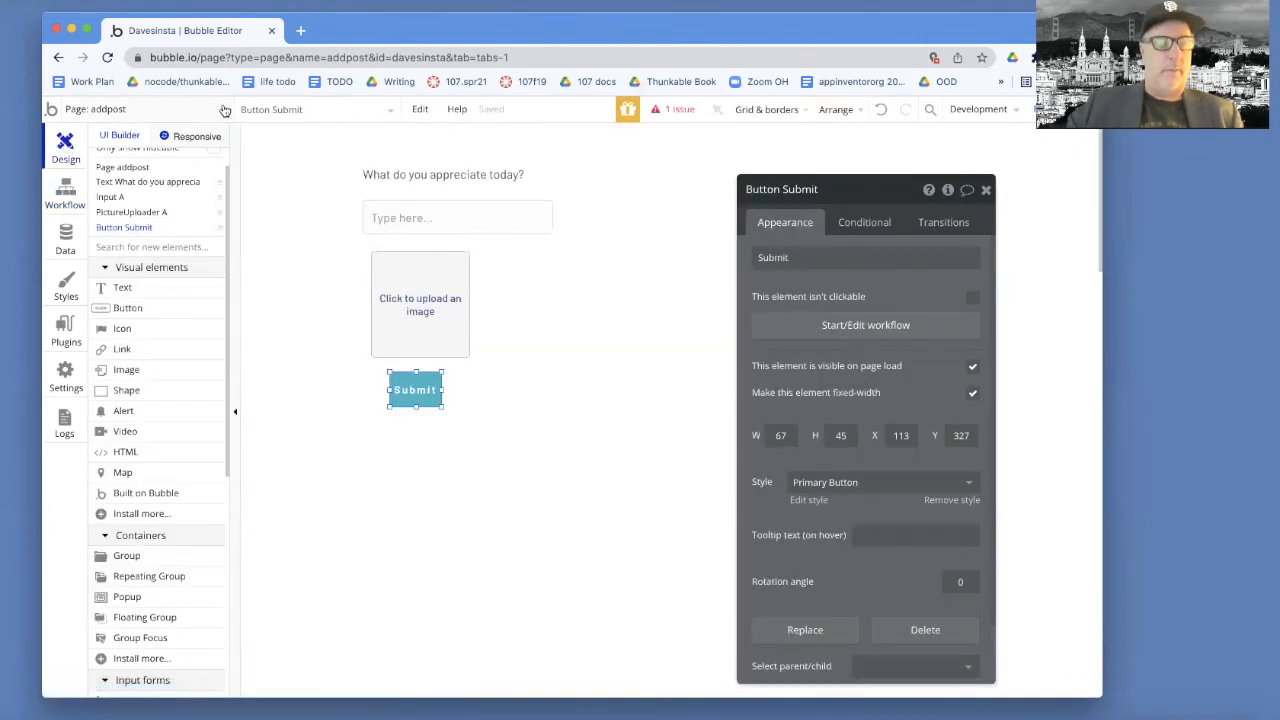
left_click(222, 110)
left_click(140, 160)
left_click(987, 108)
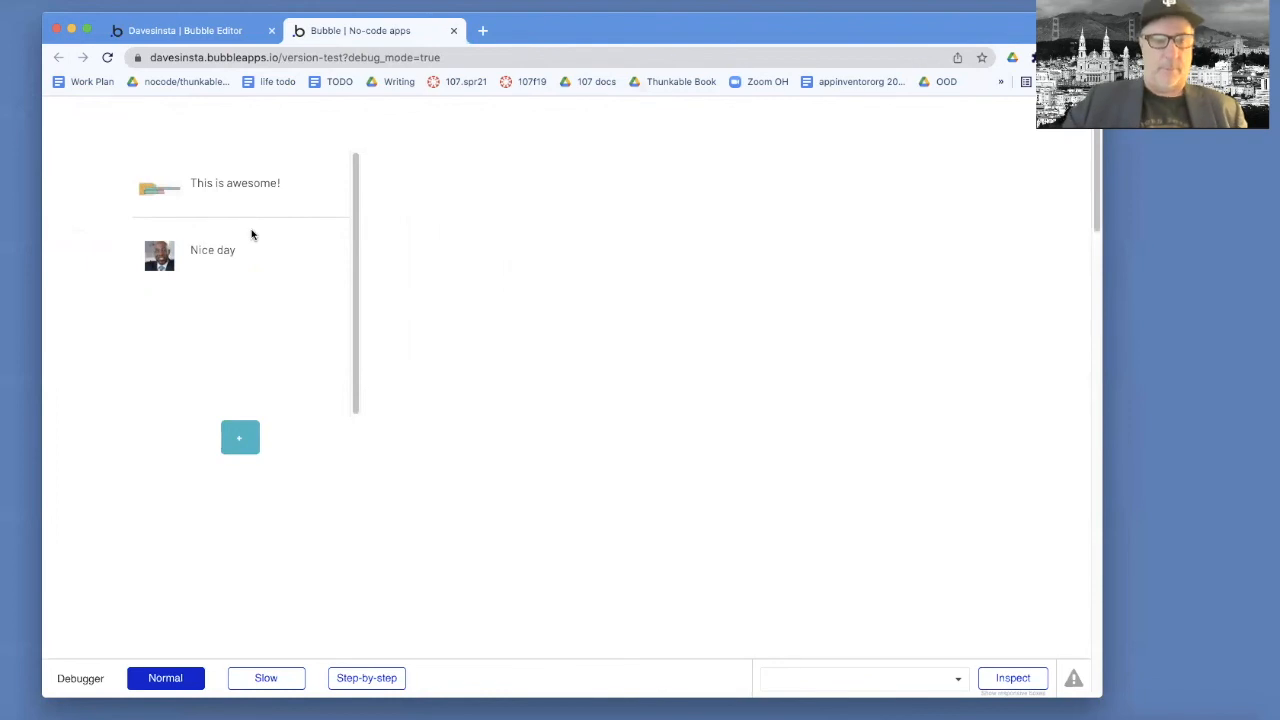
left_click(240, 440)
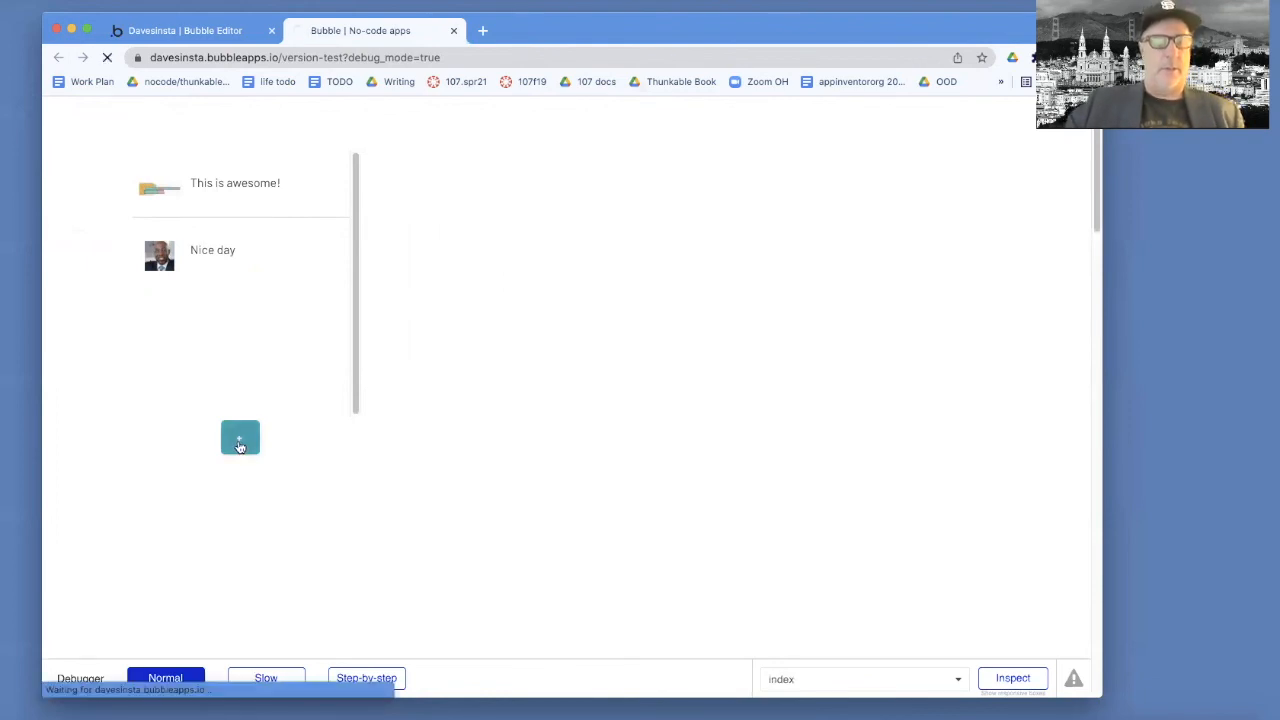
Enter "Blocks programming is fun" as the text of the test post
left_click(331, 192)
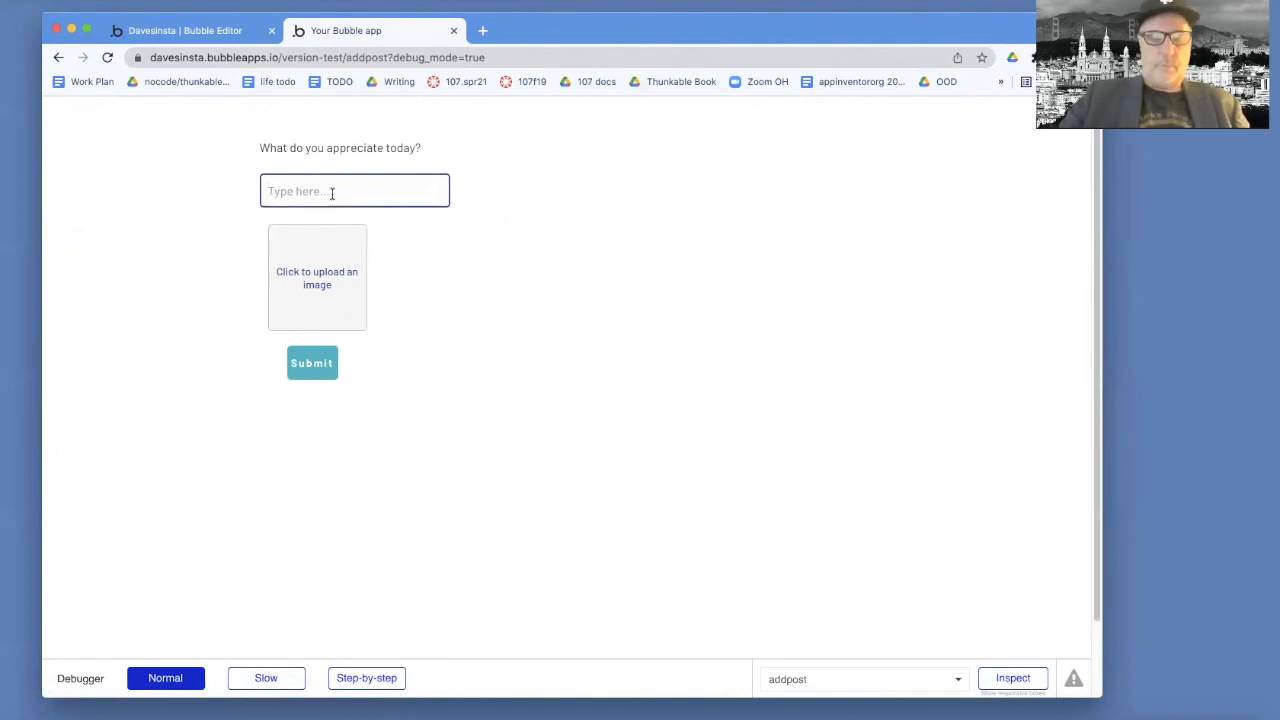
type("B")
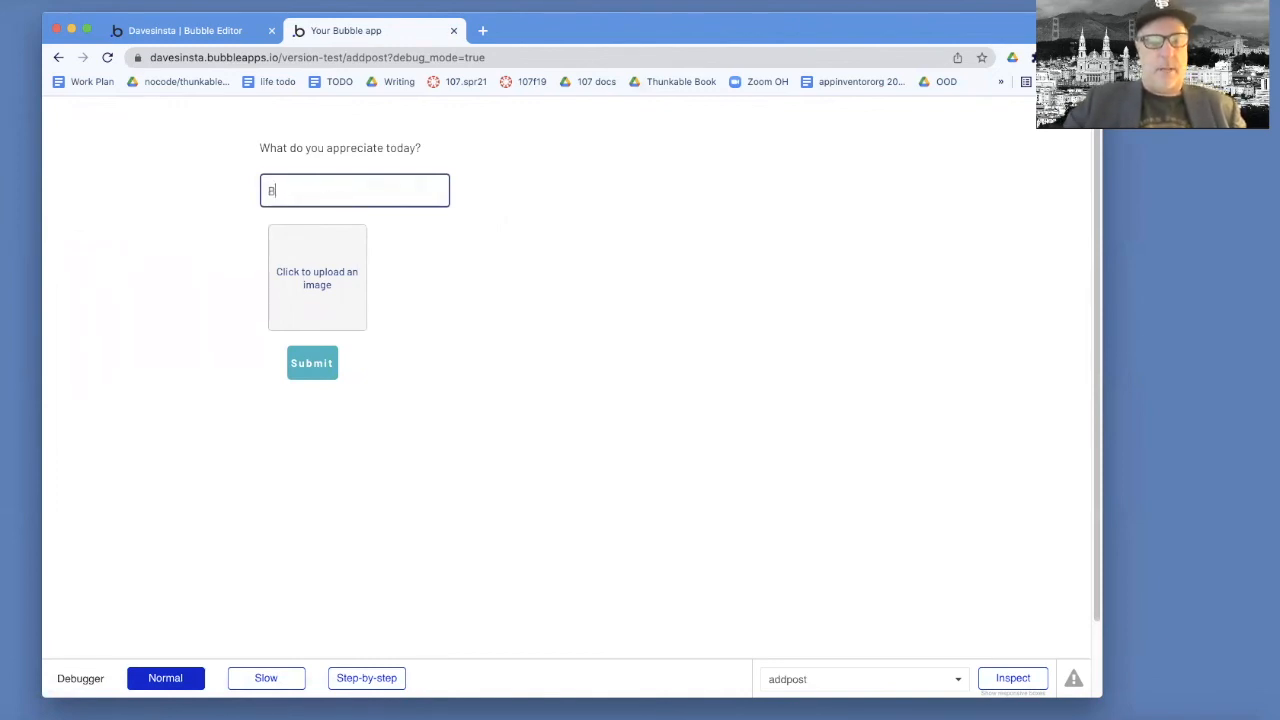
type("locks prog")
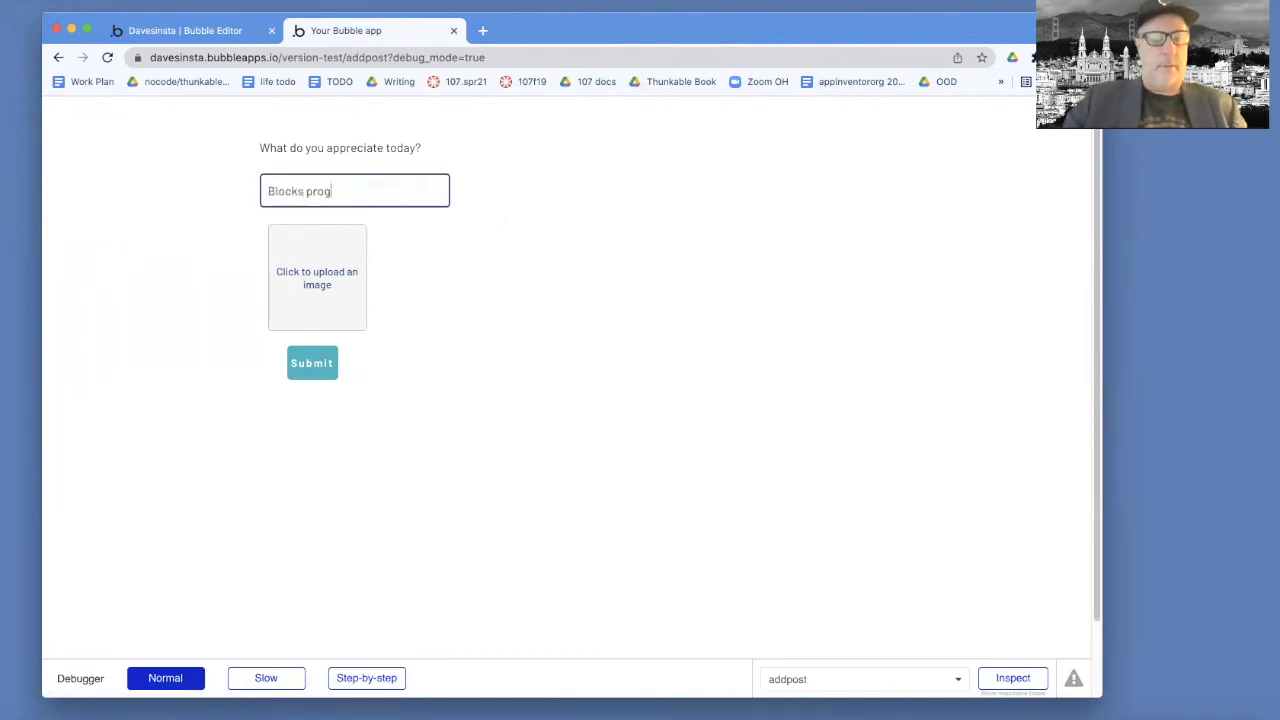
type("ramming is fun")
Upload the nextButton image from the pics folder to the test post and submit it
left_click(302, 263)
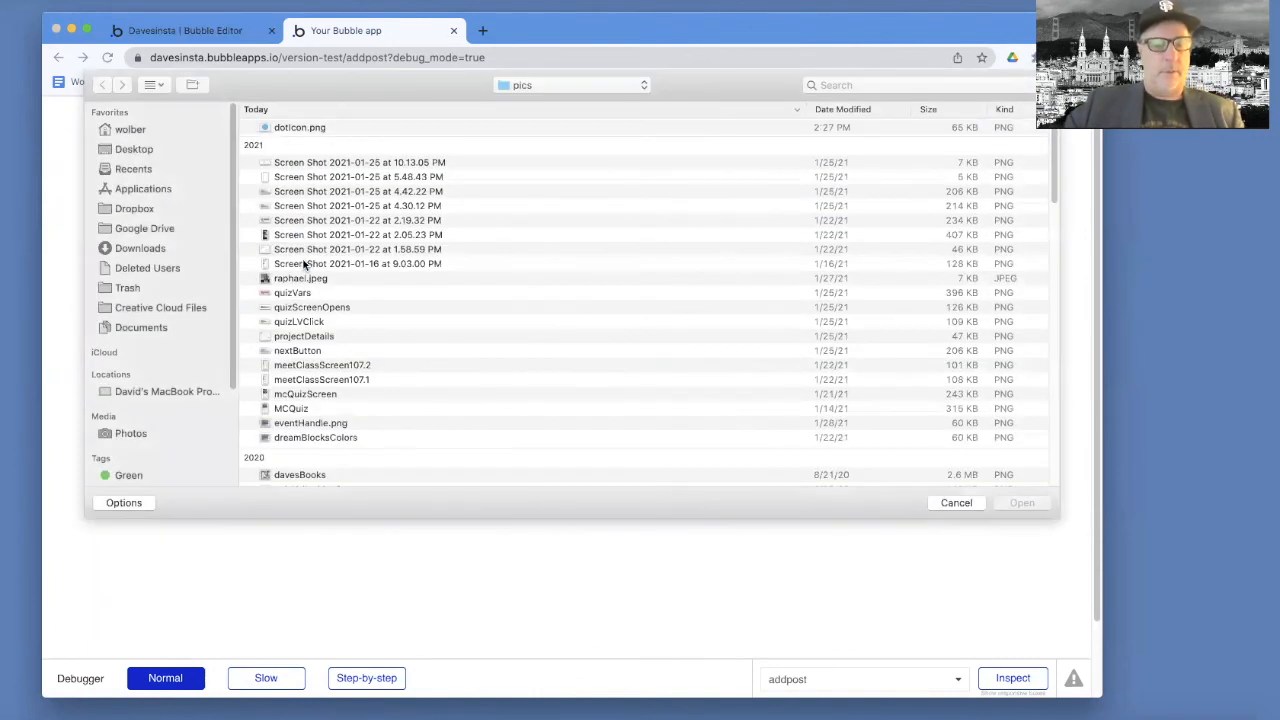
left_click(305, 350)
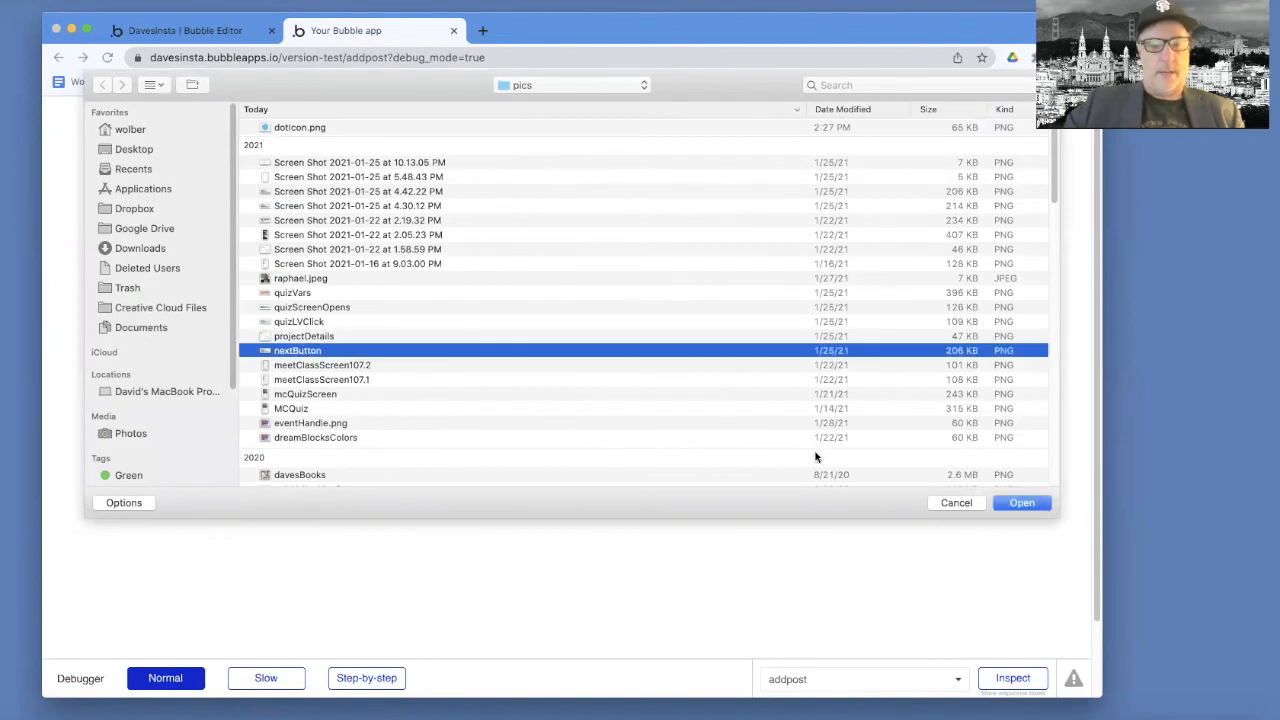
left_click(1022, 502)
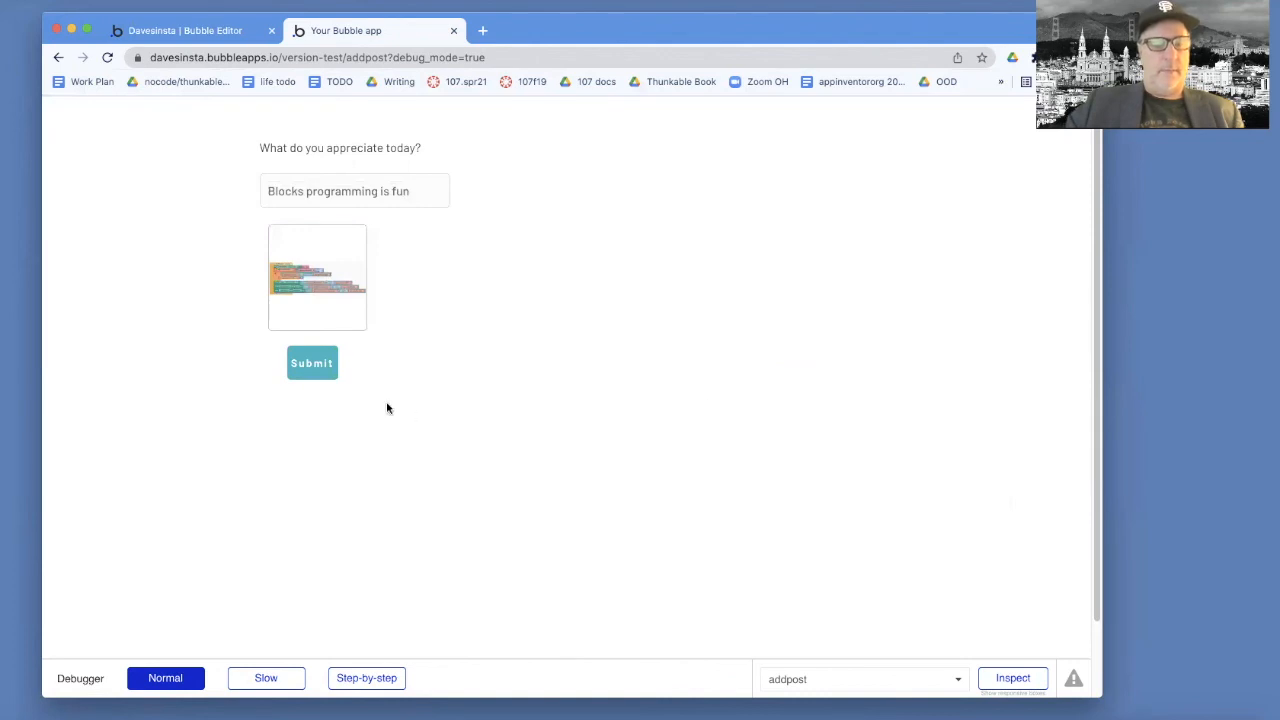
left_click(318, 366)
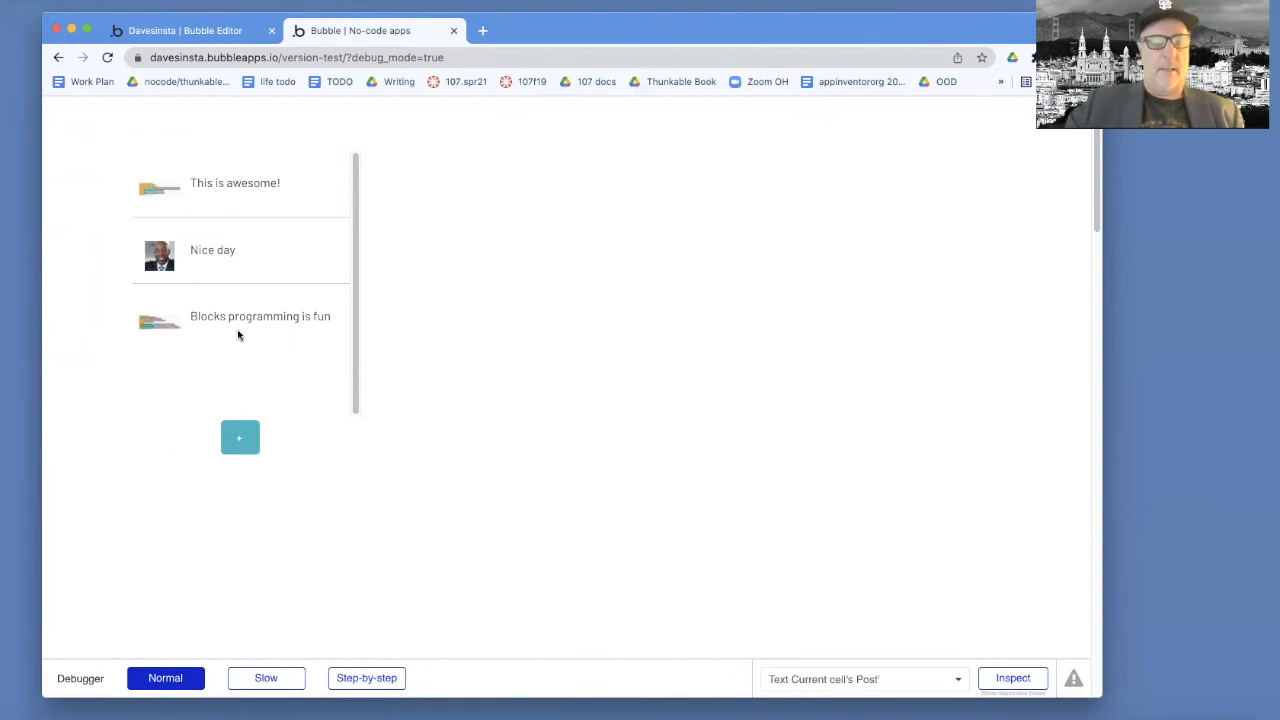
Reopen the addpost page from the previewed index page to start another test post
left_click(240, 435)
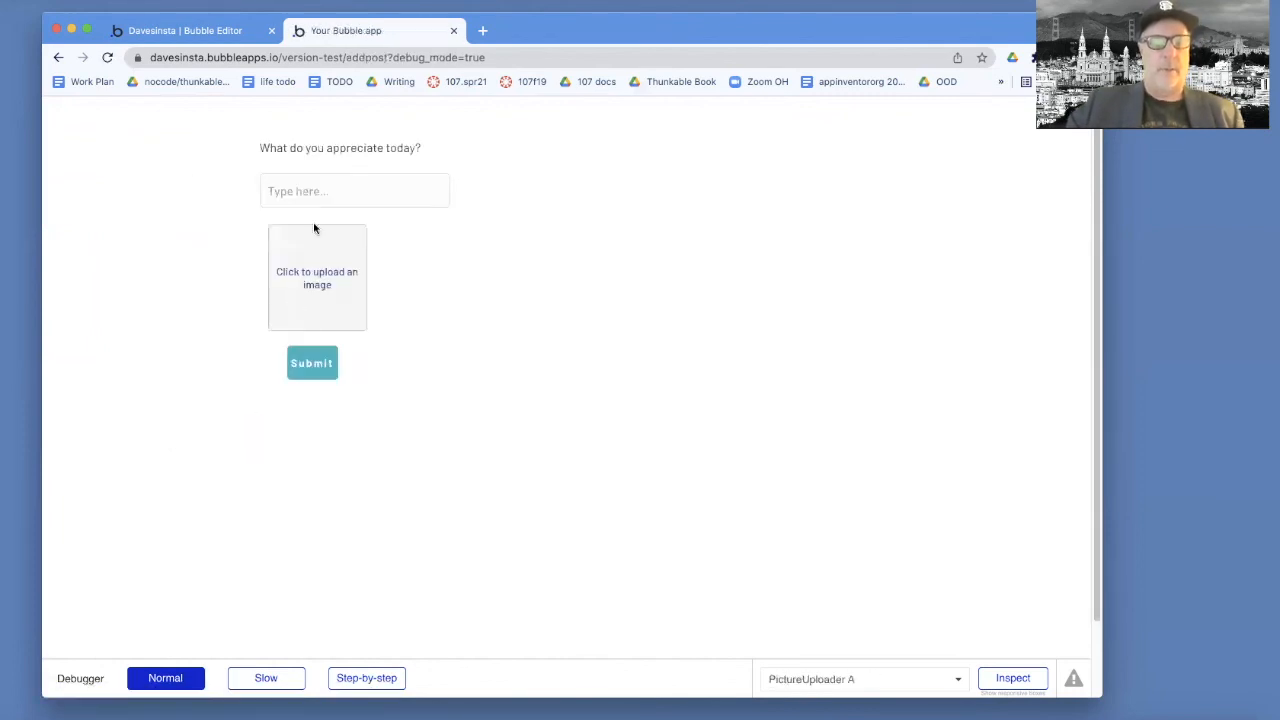